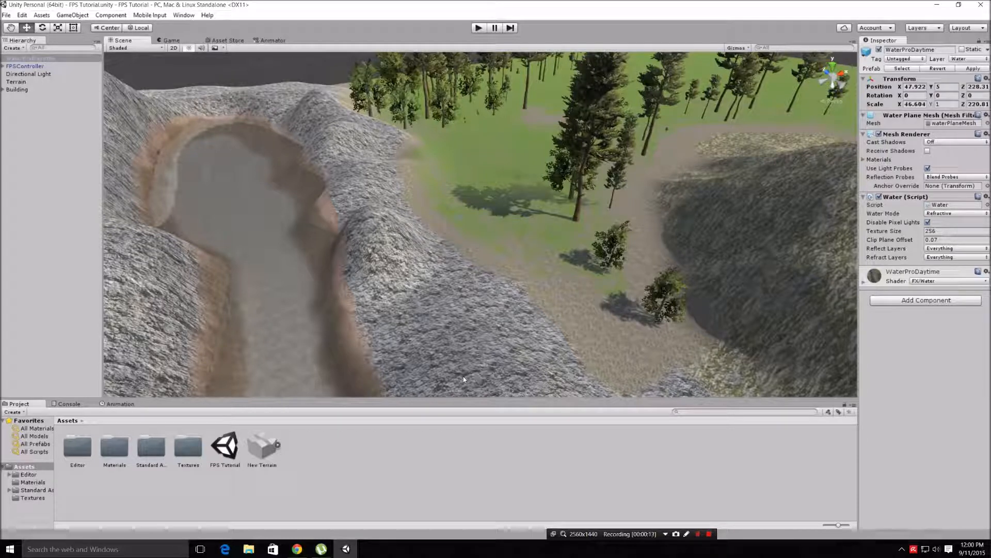
- Select the terrain and paint texture with the scattered-spots brush along the transition between the rocky ridge and the grass
right_click_drag(463, 379, 471, 278)
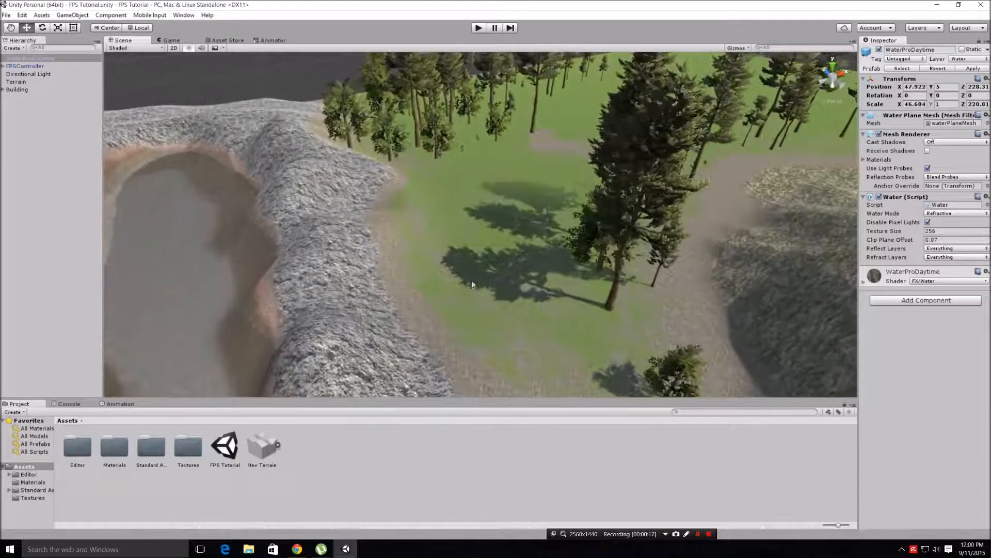
left_click_drag(463, 279, 267, 163, "alt")
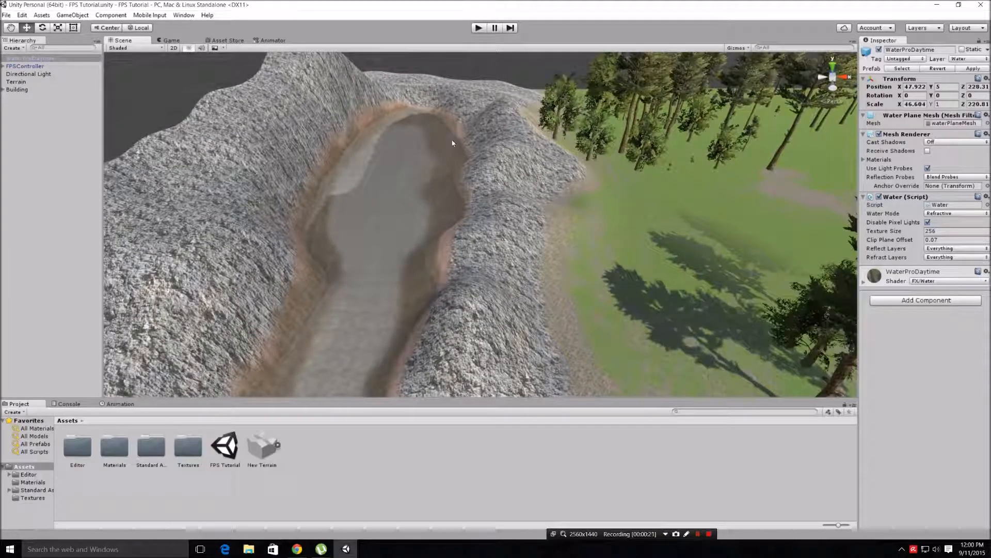
mouse_move(428, 245)
middle_mouse_down()
mouse_move(480, 247)
mouse_move(437, 243)
middle_mouse_up()
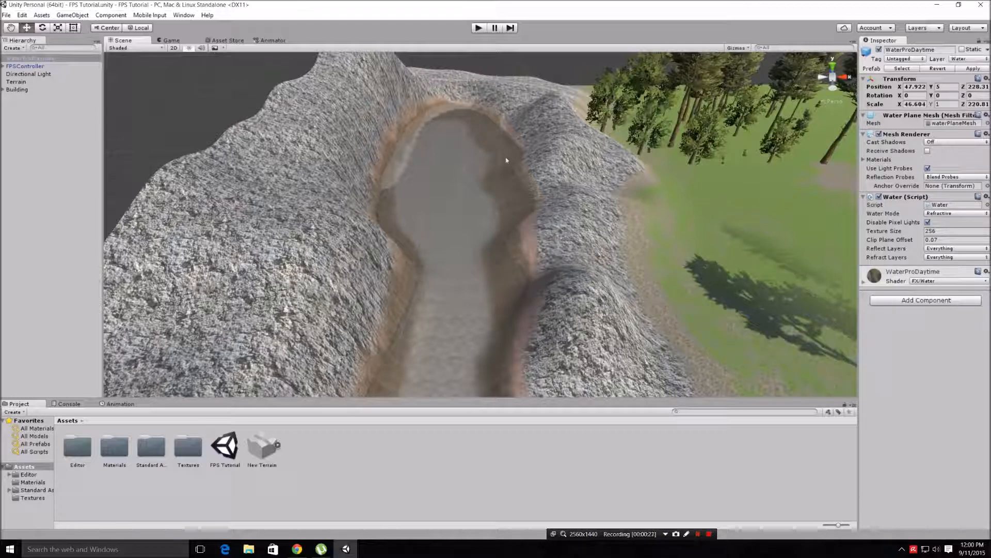
scroll(531, 228, "up", 4)
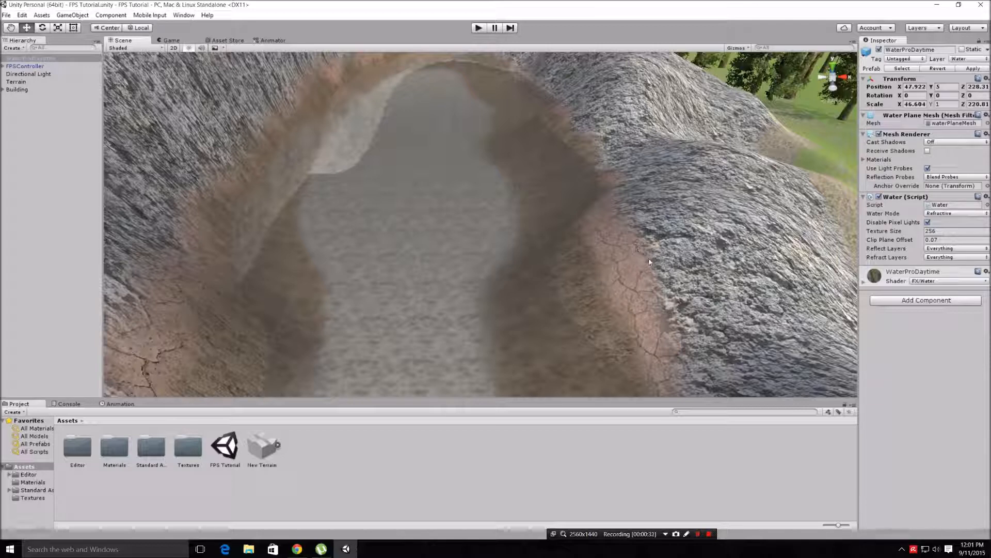
middle_click_drag(717, 283, 675, 276)
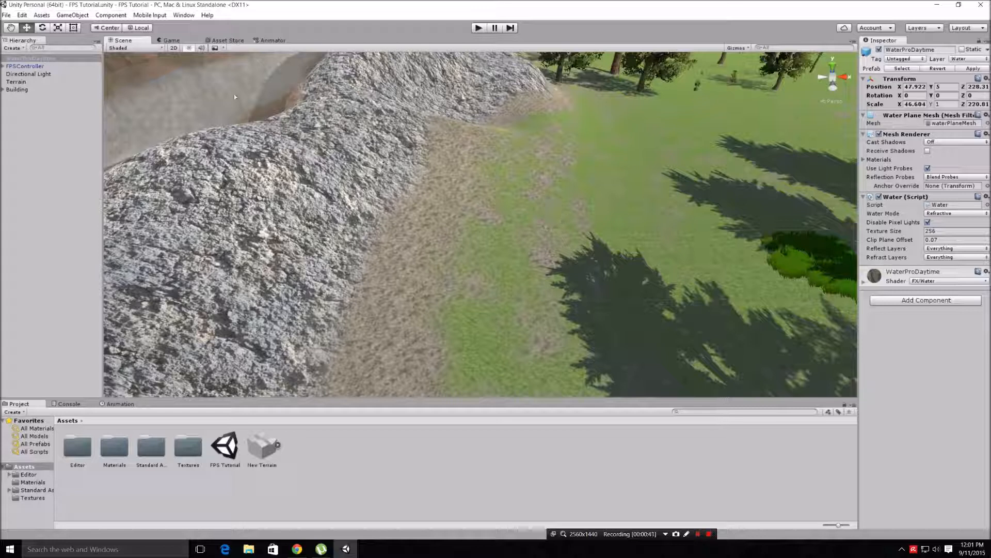
left_click(19, 82)
left_click(927, 116)
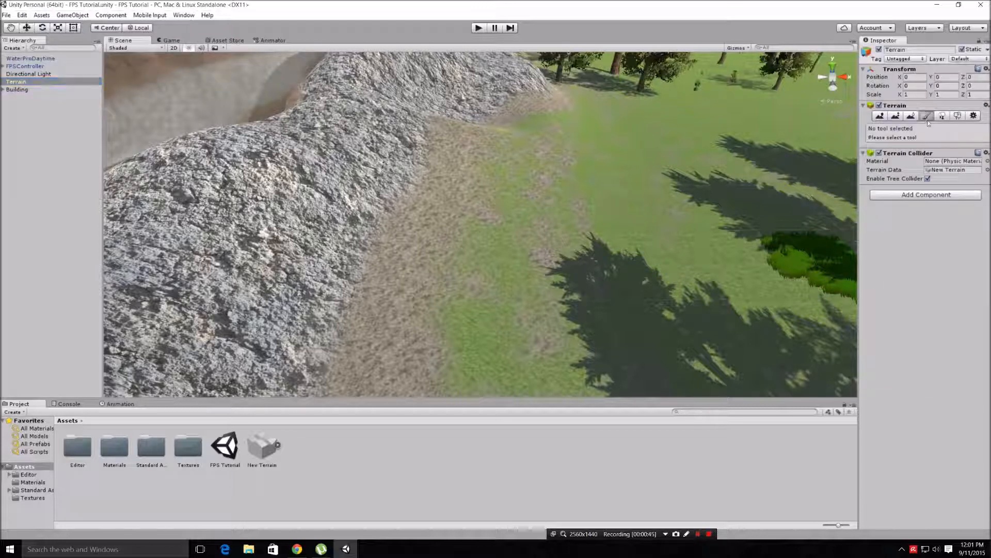
left_click(921, 196)
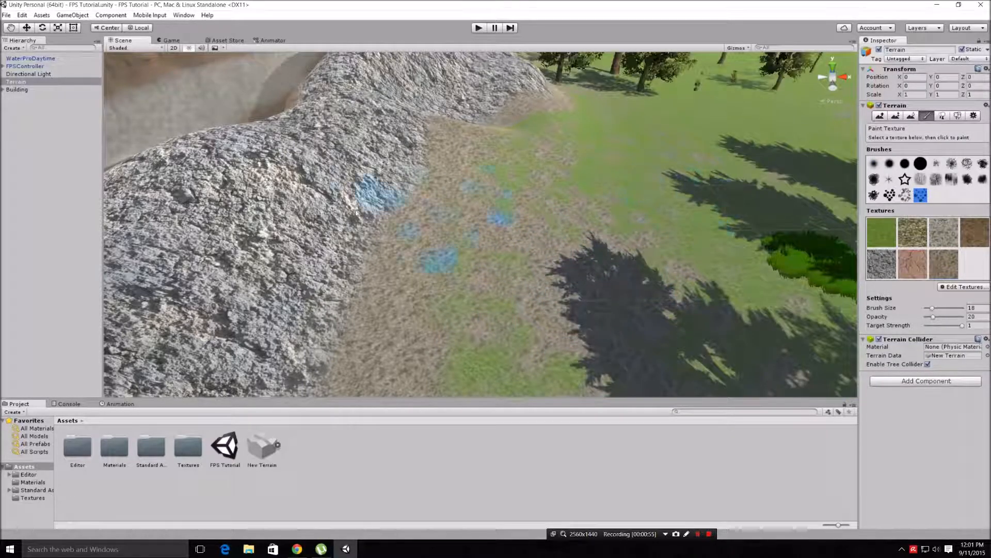
- Paint scattered texture spots across the open grass clearing between the trees and bushes
scroll(736, 134, "down", 5)
middle_click_drag(736, 133, 640, 185)
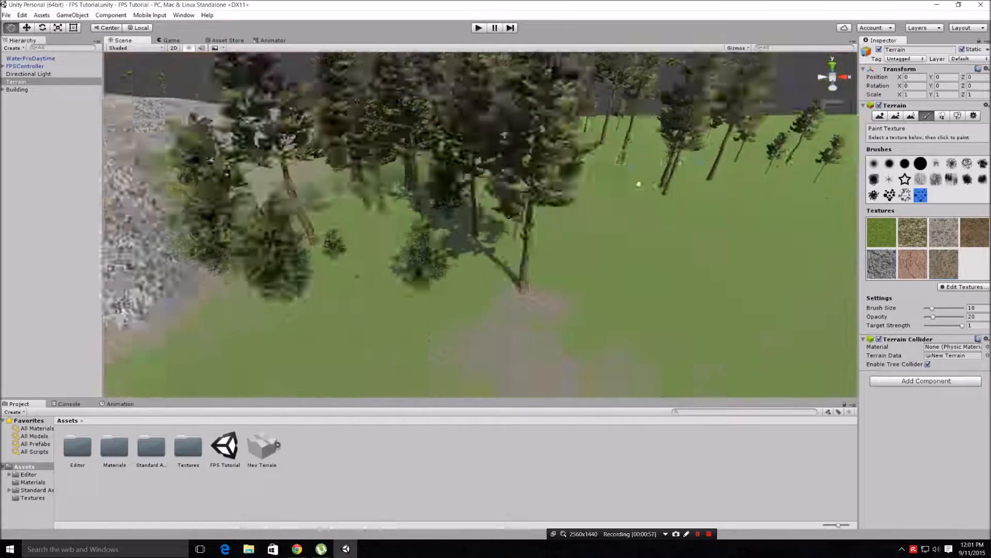
right_click_drag(640, 186, 710, 191)
middle_click_drag(711, 190, 699, 179)
mouse_move(699, 178)
right_mouse_down()
mouse_move(719, 161)
mouse_move(664, 149)
mouse_move(734, 143)
right_mouse_up()
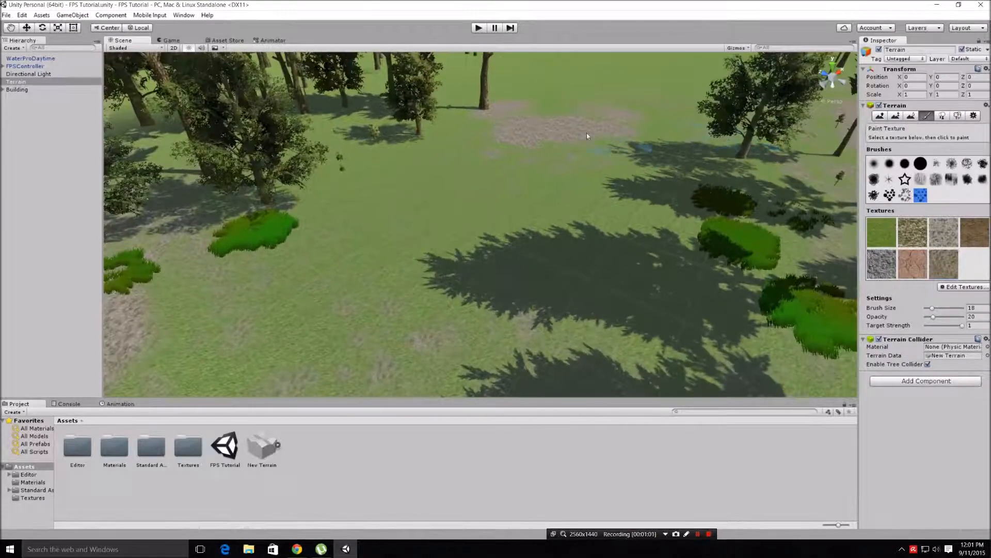
left_click(428, 206)
left_click(560, 242)
mouse_move(559, 239)
left_mouse_down()
mouse_move(609, 227)
mouse_move(553, 173)
left_mouse_up()
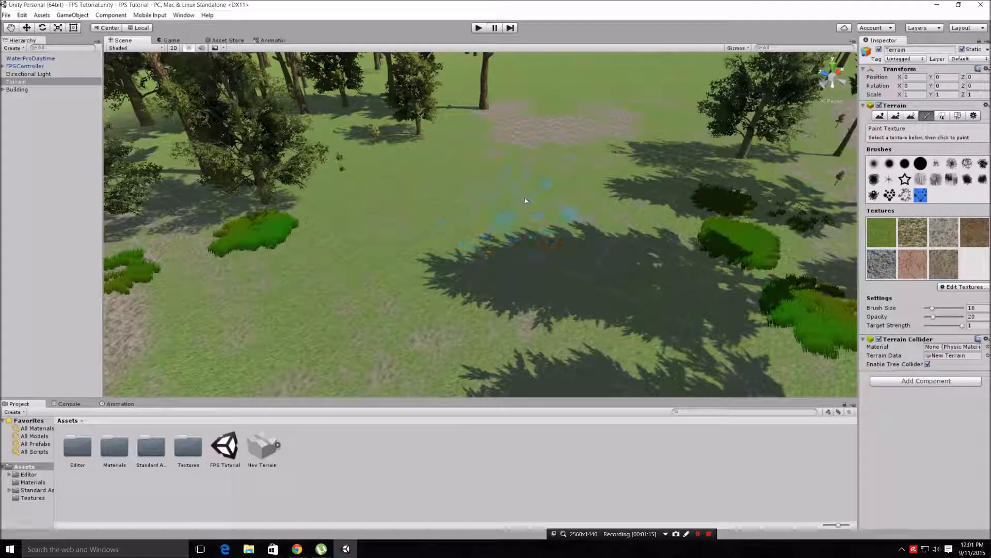
- Examine the two buildings at the far end of the terrain and the open grass beside them
left_click_drag(642, 150, 662, 105, "alt")
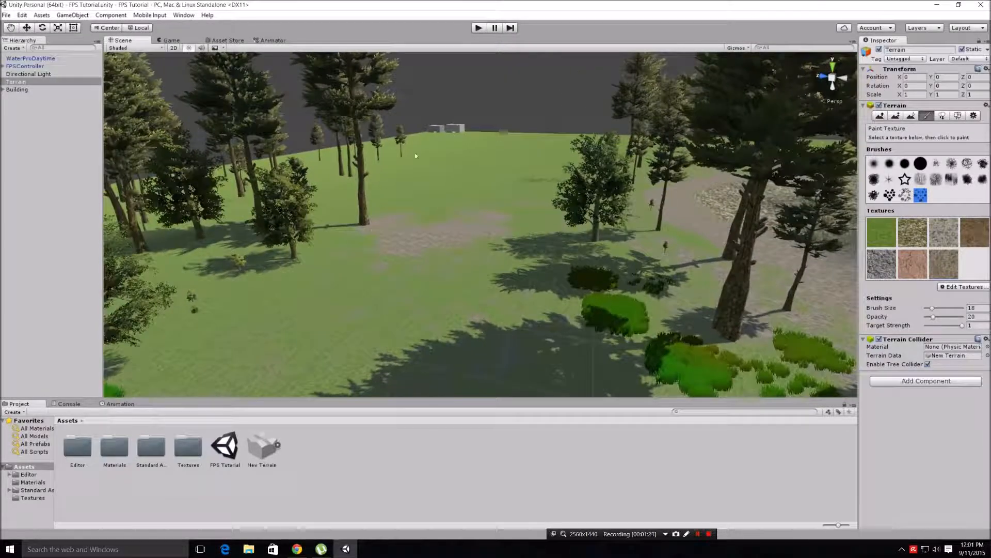
double_click(17, 90)
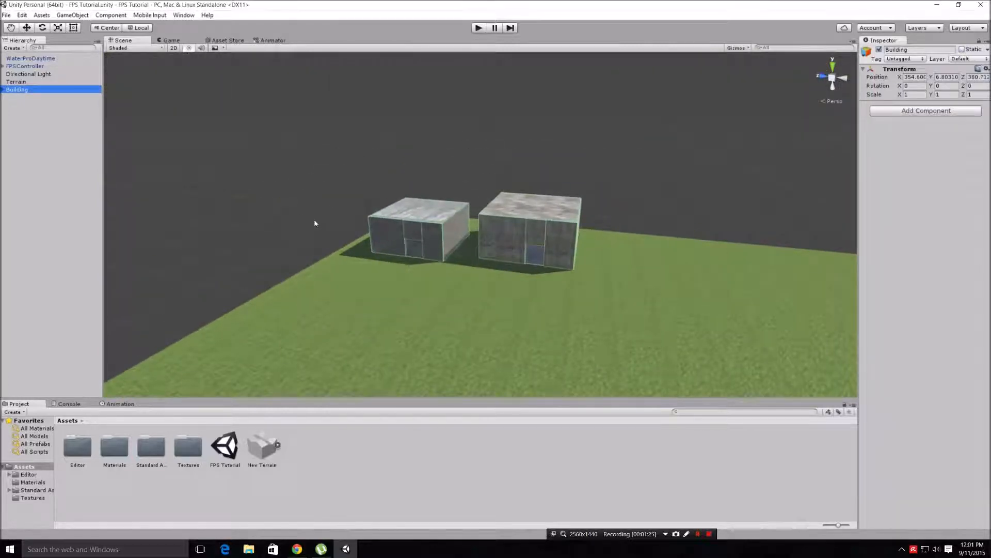
key("Up")
key("Up")
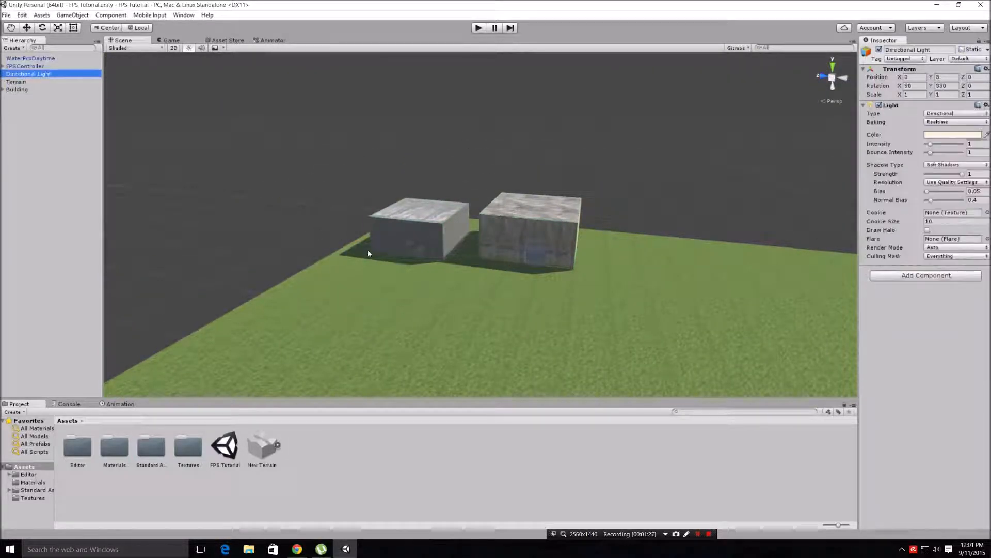
middle_click_drag(329, 231, 332, 189)
scroll(357, 210, "up", 3)
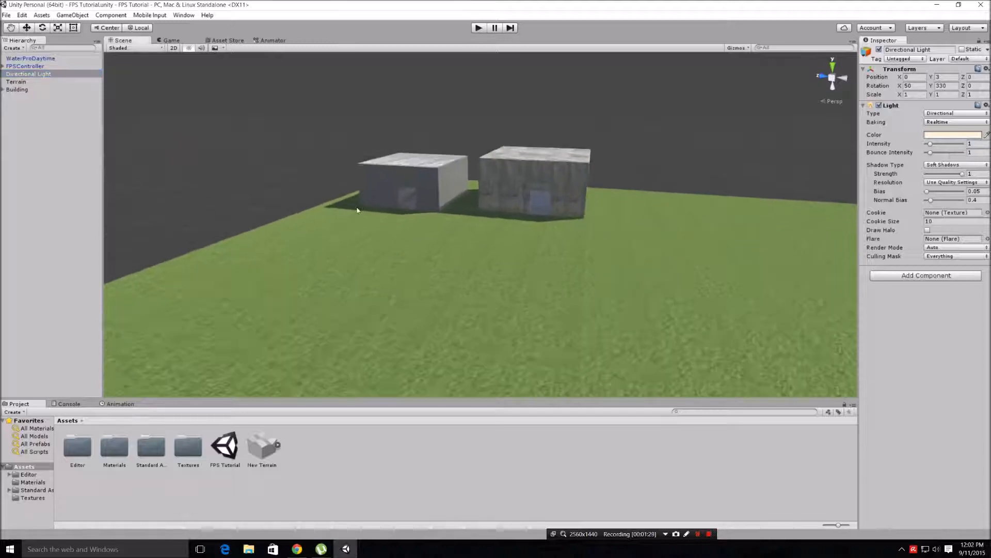
scroll(357, 210, "up", 7)
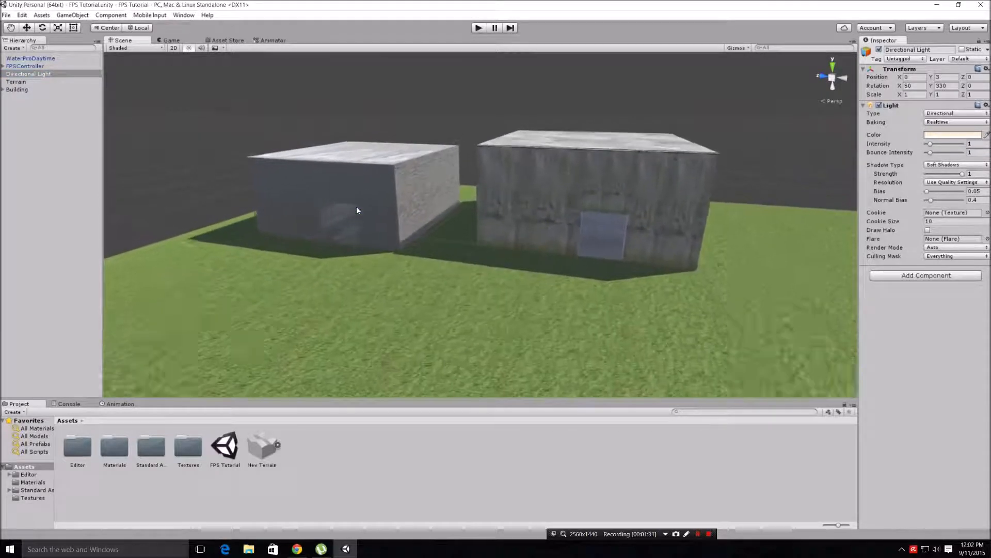
right_click_drag(359, 209, 401, 209)
key("Left")
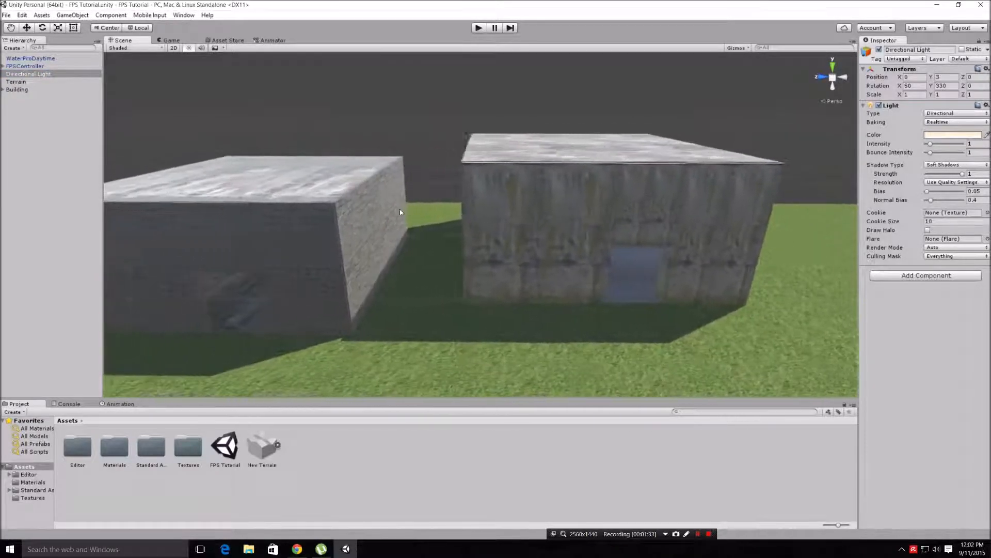
middle_click_drag(393, 201, 281, 199)
scroll(374, 204, "down", 4)
middle_click_drag(414, 205, 299, 181)
scroll(361, 195, "down", 3)
mouse_move(372, 206)
middle_mouse_down()
mouse_move(411, 244)
mouse_move(442, 237)
mouse_move(335, 232)
middle_mouse_up()
scroll(400, 225, "up", 2)
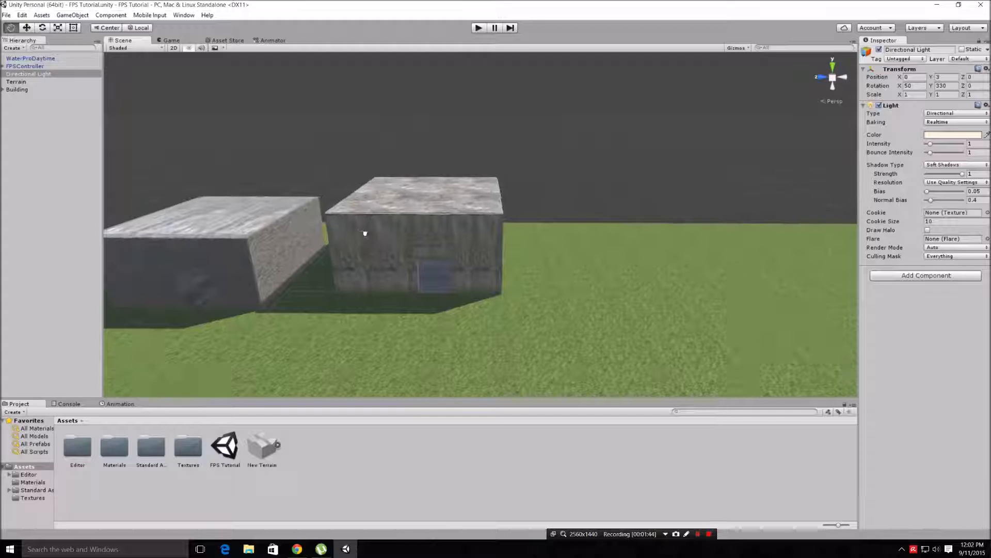
middle_click_drag(438, 228, 364, 228)
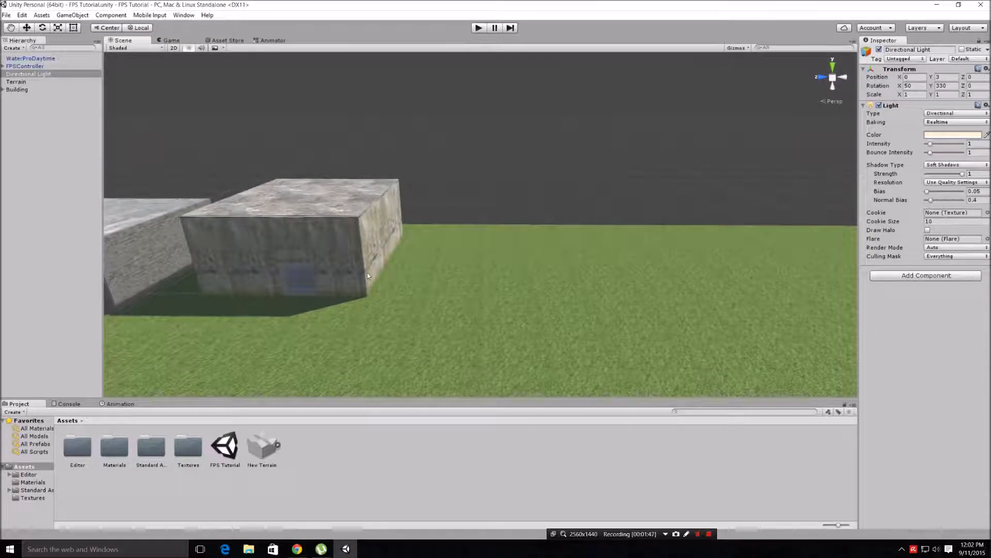
middle_click_drag(413, 232, 575, 226)
middle_click_drag(528, 245, 472, 237)
scroll(470, 237, "down", 3)
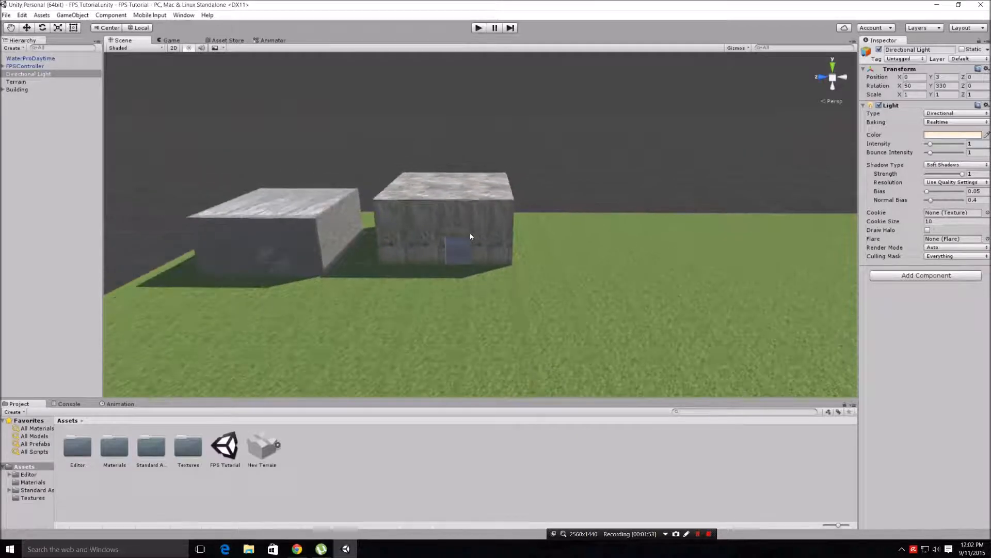
mouse_move(469, 235)
middle_mouse_down()
mouse_move(412, 232)
mouse_move(452, 233)
middle_mouse_up()
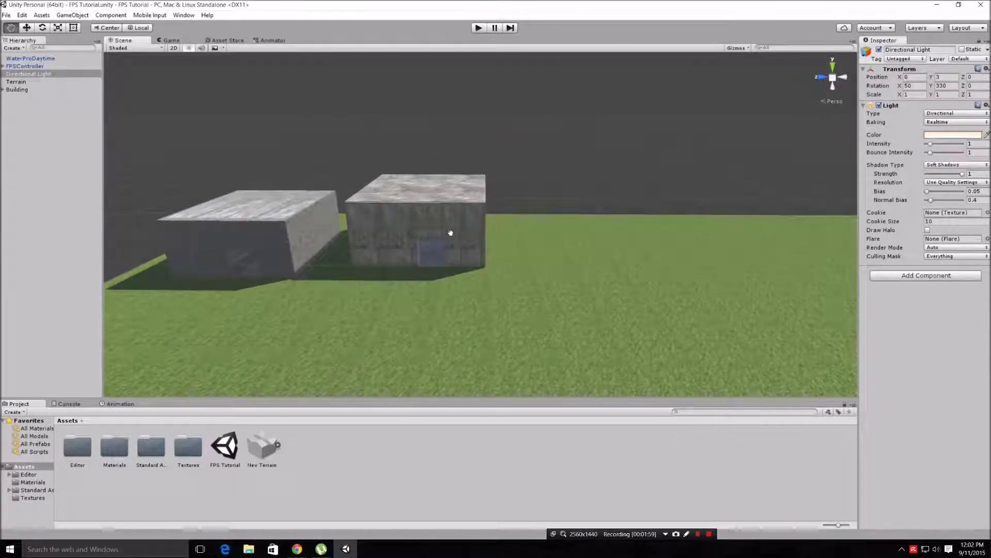
middle_click_drag(450, 233, 412, 236)
right_click_drag(412, 236, 369, 215)
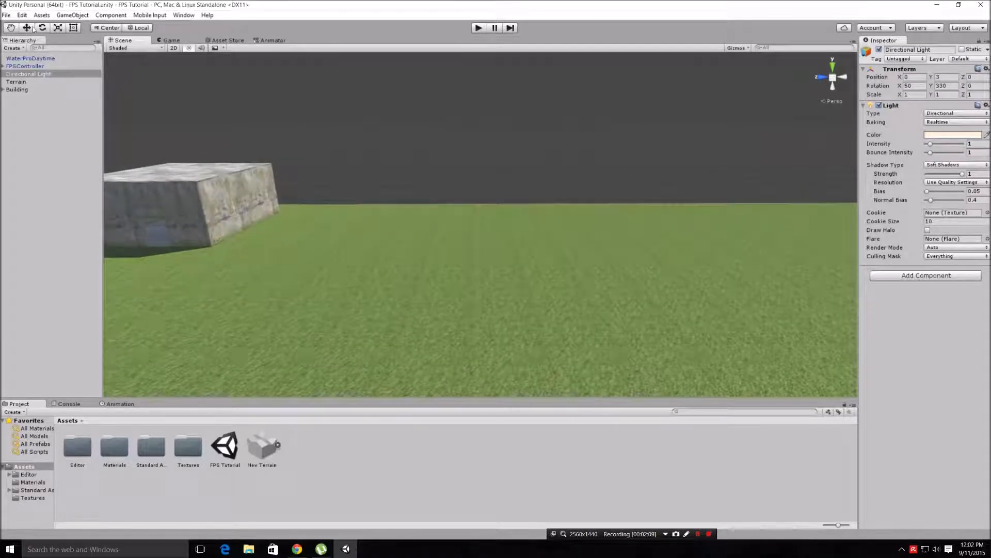
- Add a cube 3D object to the scene and frame it in the Scene view
left_click(72, 15)
mouse_move(84, 48)
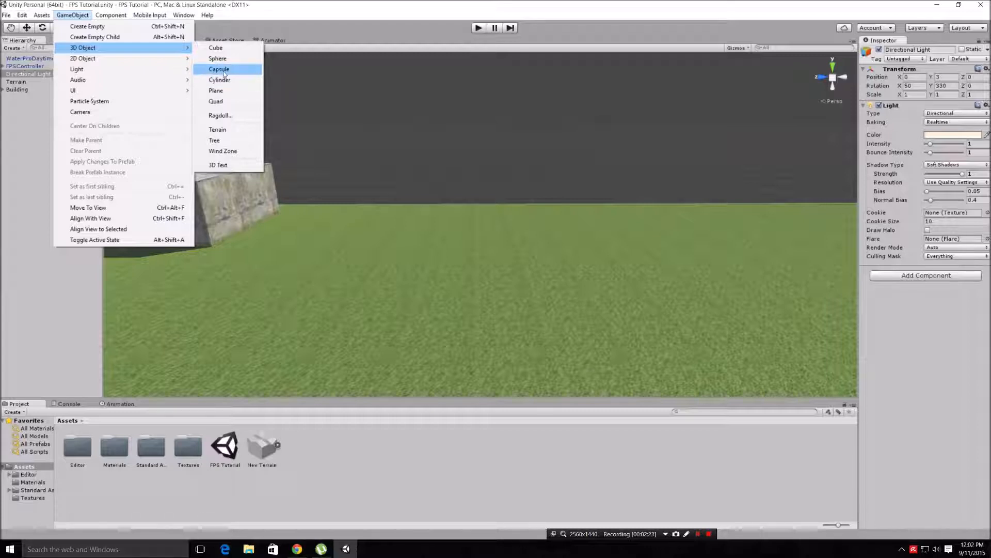
left_click(216, 48)
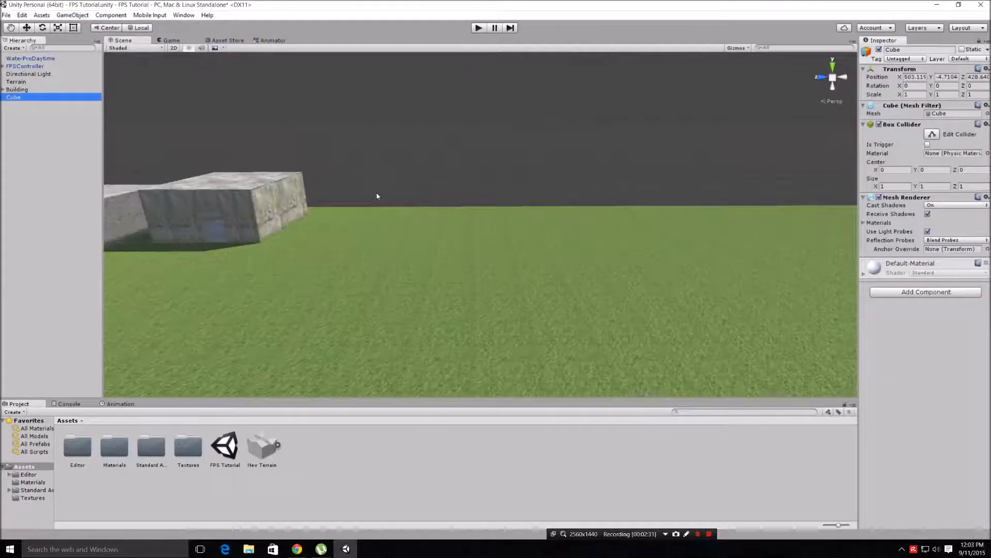
scroll(377, 196, "down", 3)
double_click(35, 98)
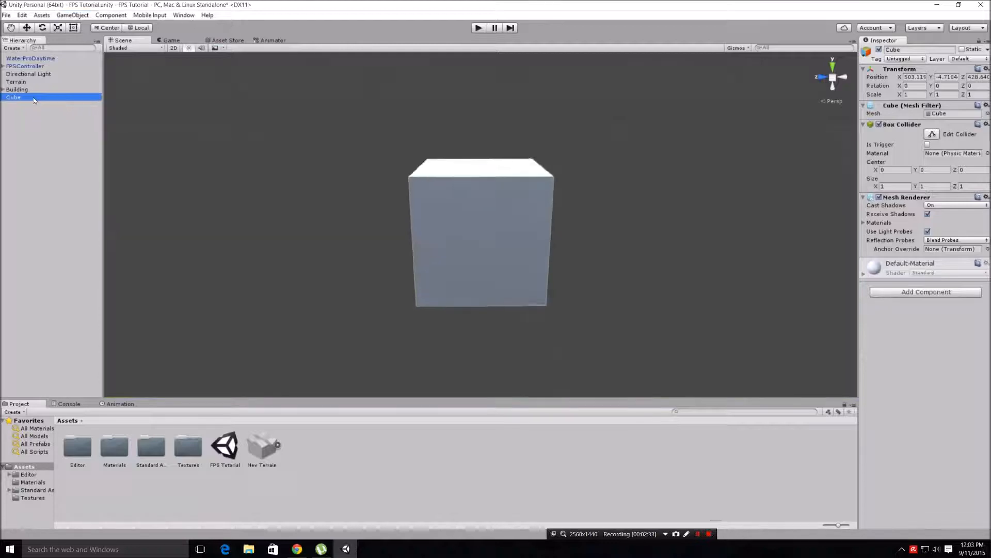
- Raise the cube above the terrain to about Y 3.12 and shift it along the X axis to about 485.5
scroll(225, 136, "down", 5)
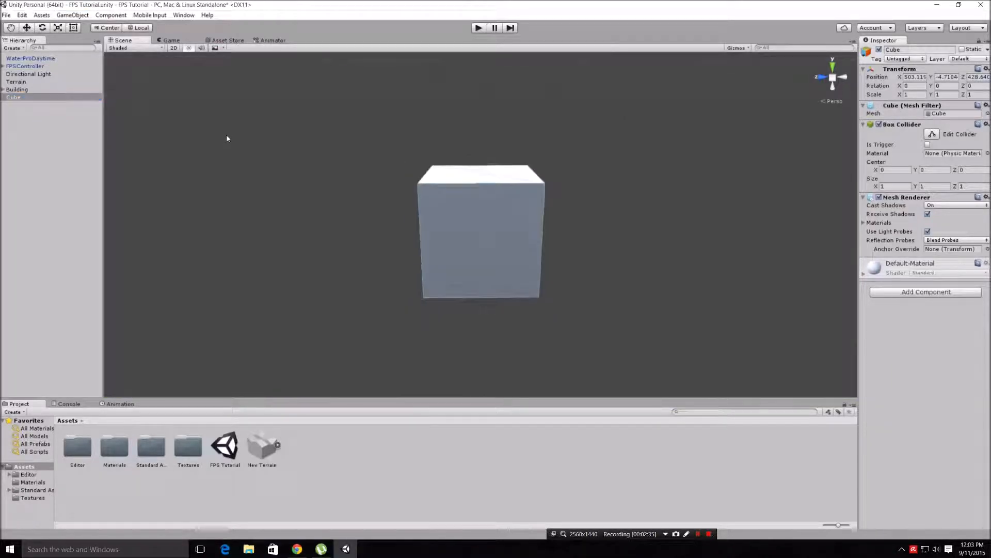
scroll(222, 142, "down", 8)
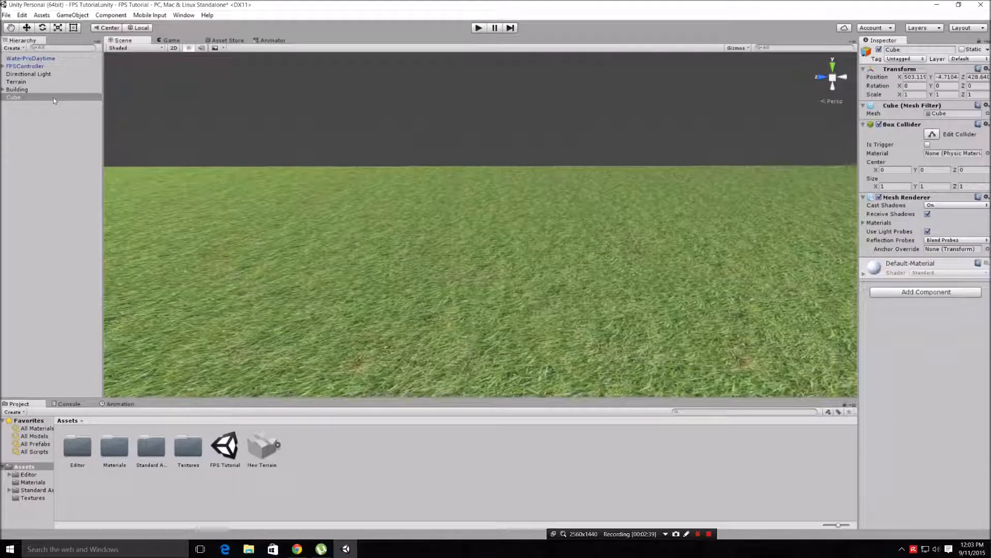
left_click(27, 28)
left_click_drag(482, 175, 476, 91)
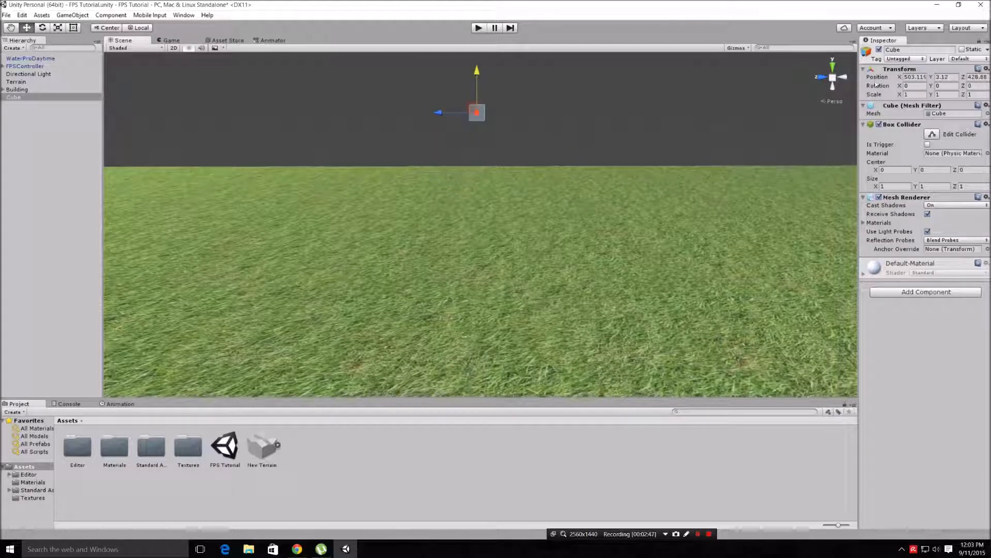
left_click(847, 77)
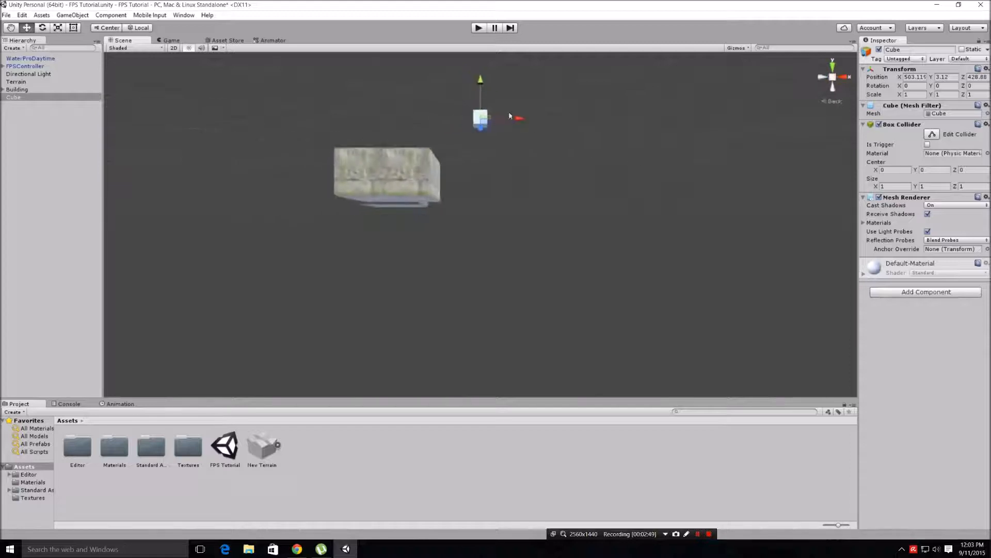
left_click_drag(509, 115, 271, 117)
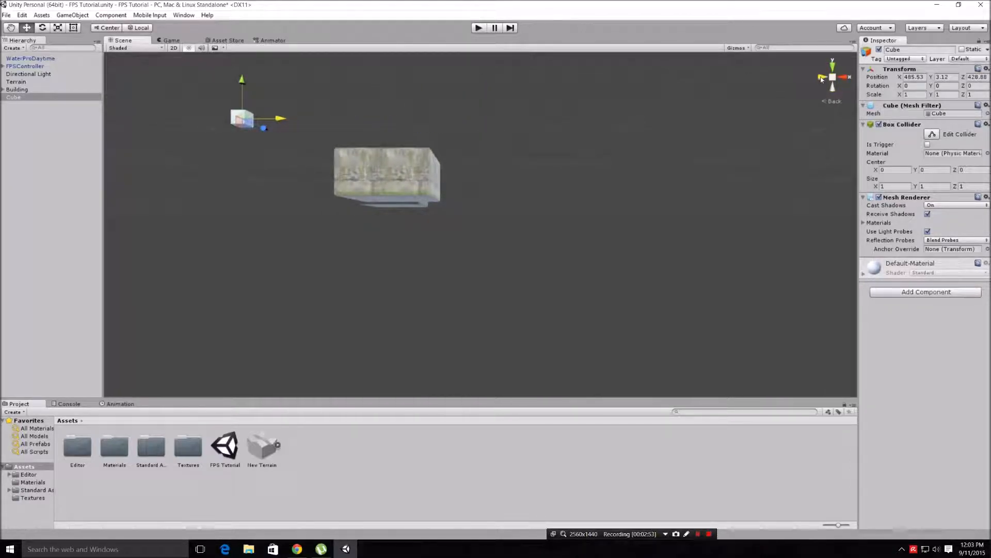
- Check the cube's height above the grass from the back and left views and lower it to about Y 2.61
left_click(823, 78)
key("f")
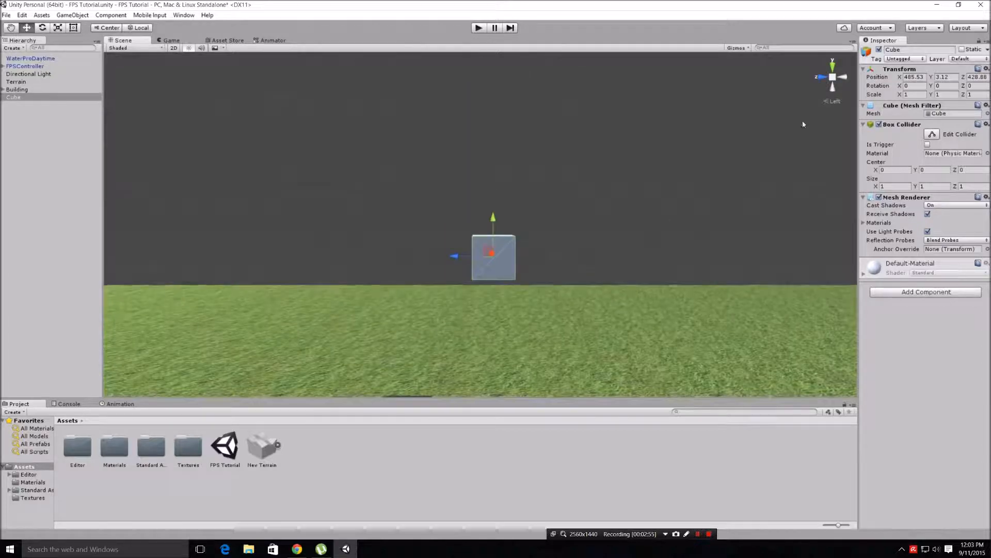
middle_click_drag(755, 185, 753, 159)
left_click(844, 77)
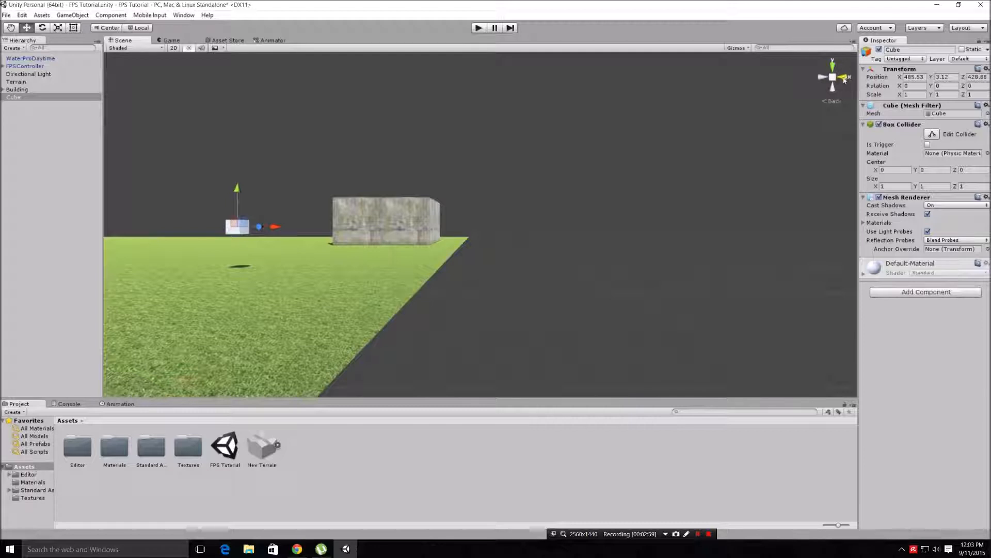
left_click(823, 78)
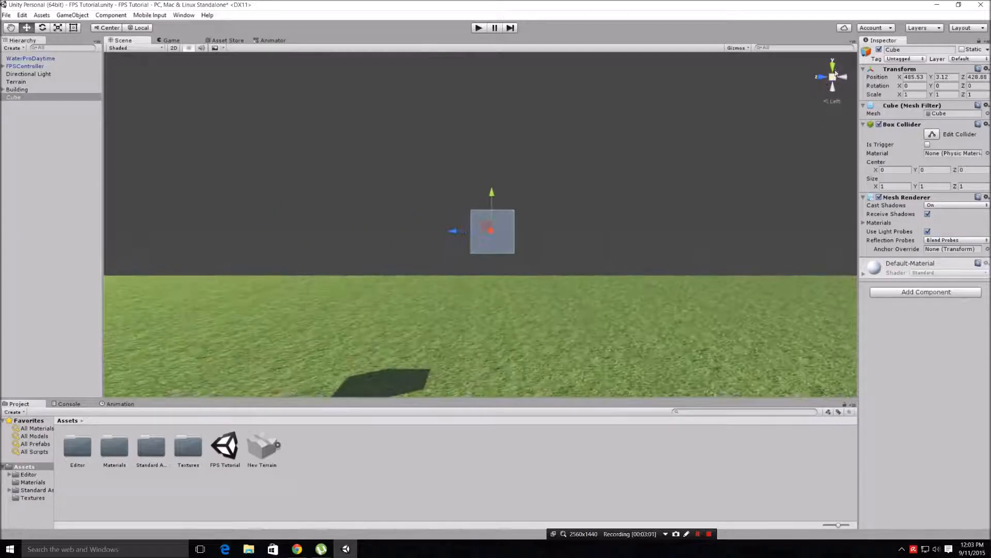
left_click(833, 67)
left_click(822, 78)
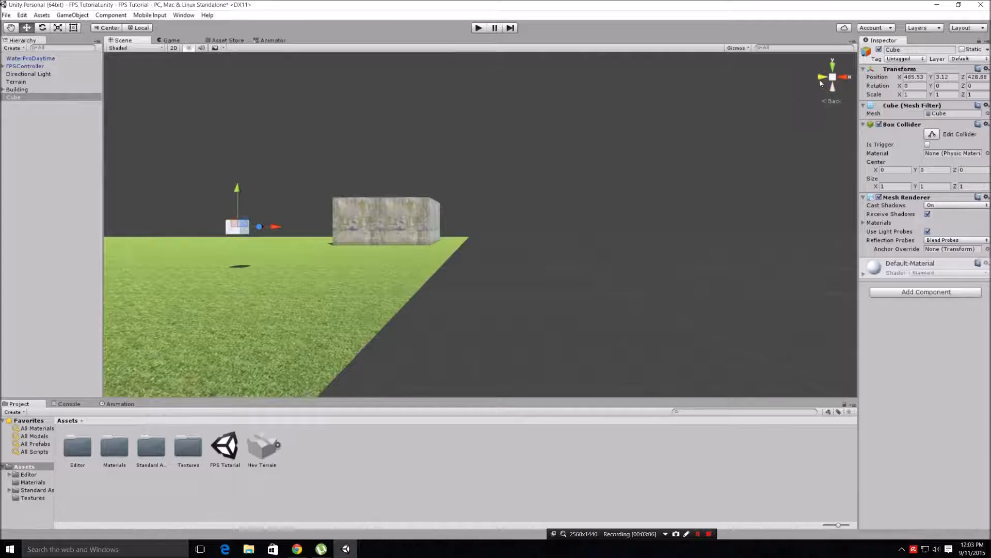
left_click(821, 80)
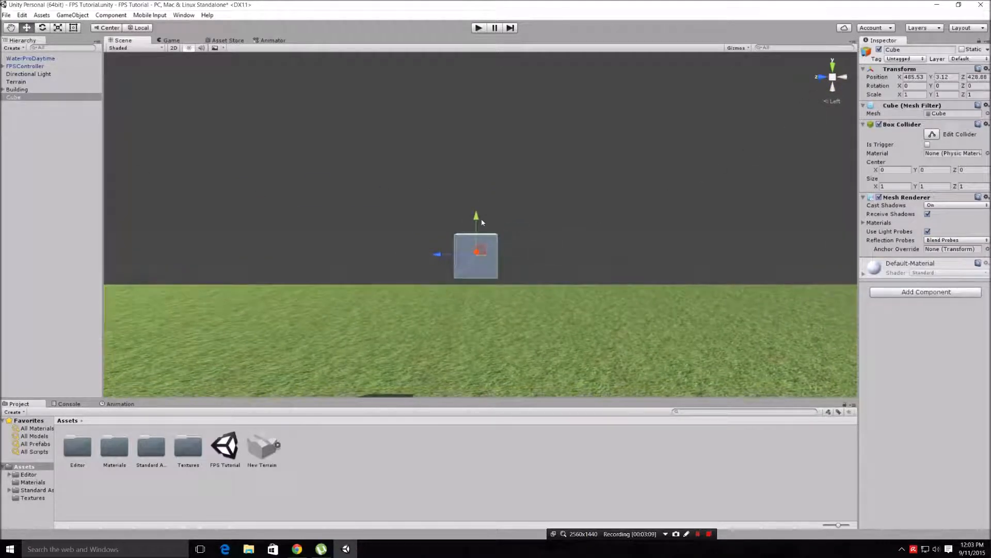
left_click_drag(476, 217, 475, 237)
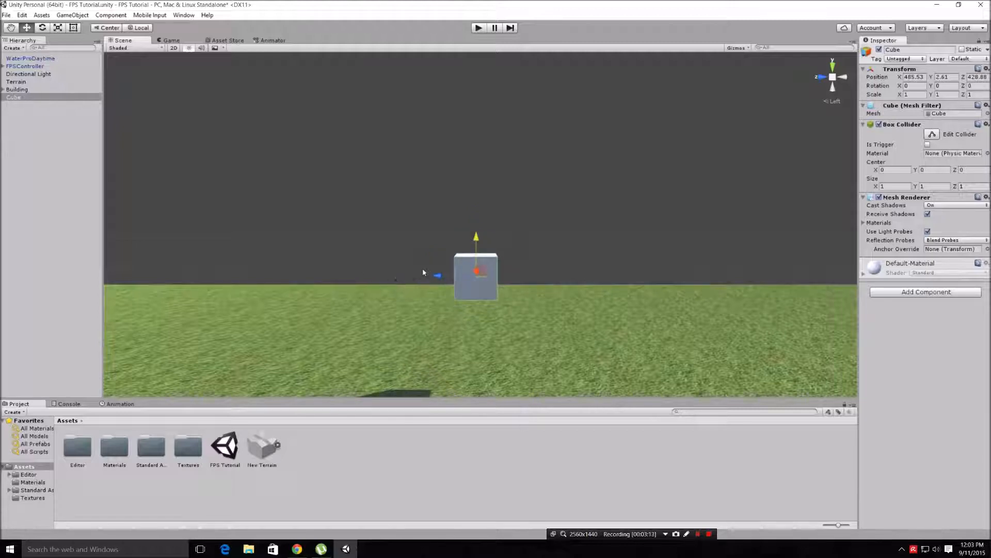
- Stretch the cube along its Z axis into a long wall and set its Z scale to 20
left_click(58, 28)
left_click_drag(438, 277, 219, 274)
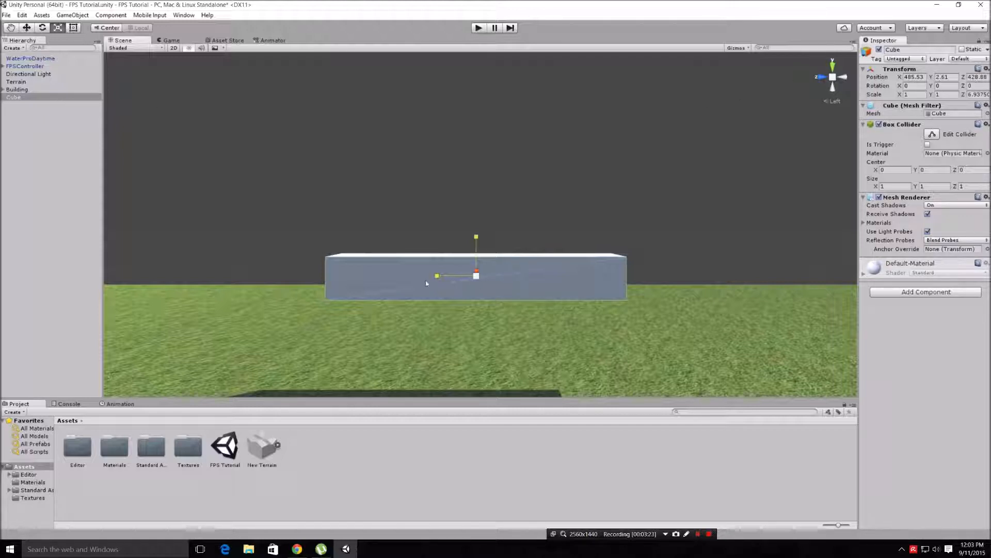
mouse_move(437, 275)
left_mouse_down()
mouse_move(394, 278)
mouse_move(432, 279)
left_mouse_up()
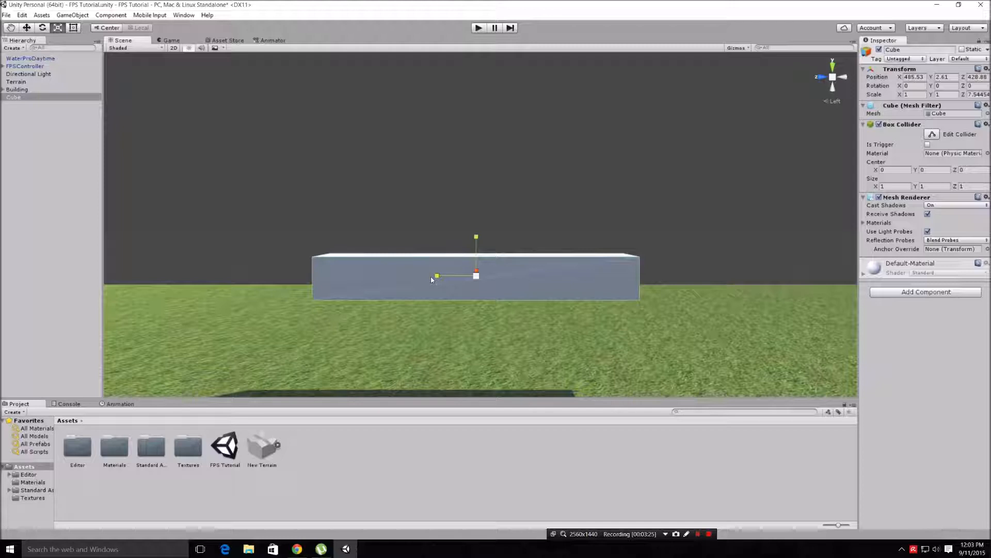
left_click(978, 95)
type("20")
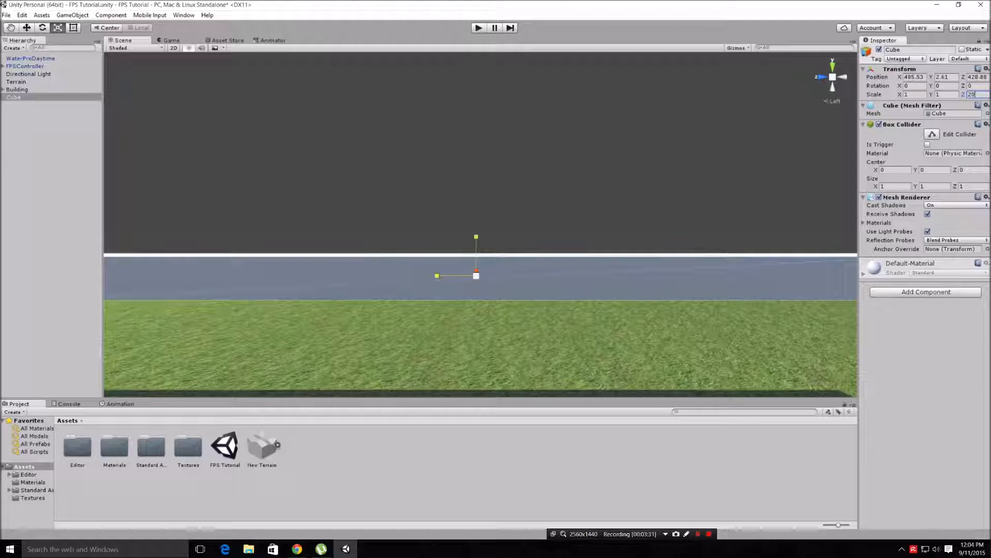
scroll(592, 180, "down", 3)
middle_click_drag(570, 199, 564, 221)
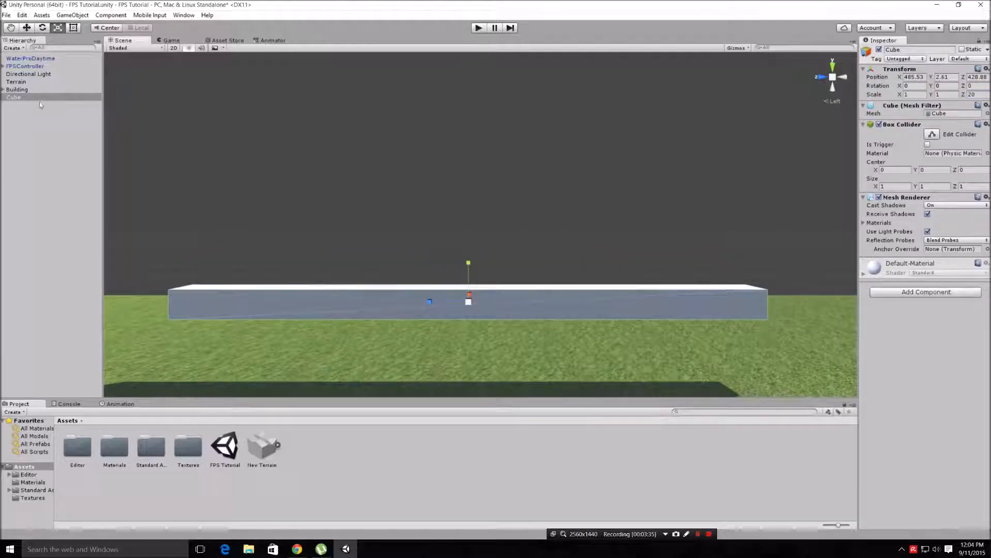
- Rename the stretched cube as wall01
left_click(897, 51)
double_click(885, 50)
type("wall01")
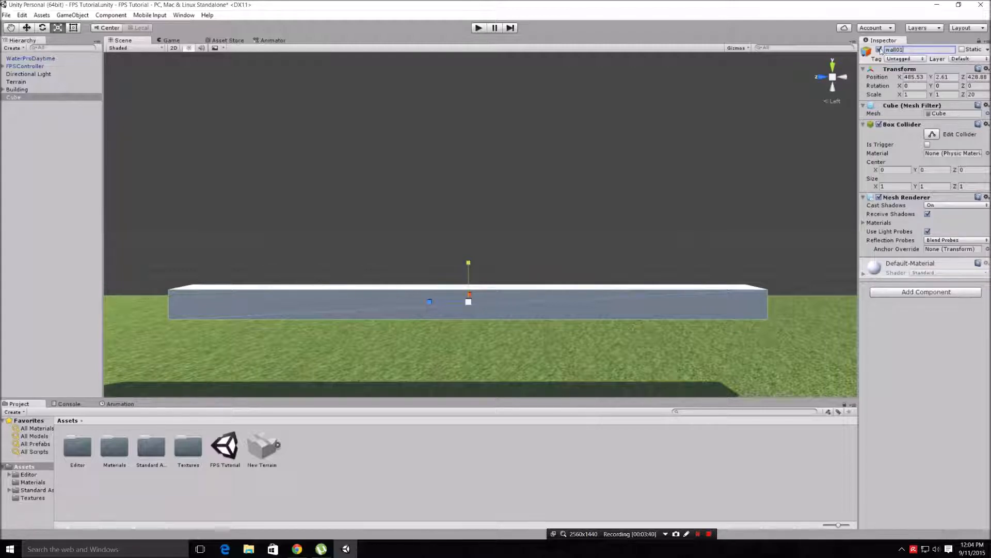
key("Return")
- Examine how the existing buildings are grouped under the Building object in the hierarchy
right_click(27, 97)
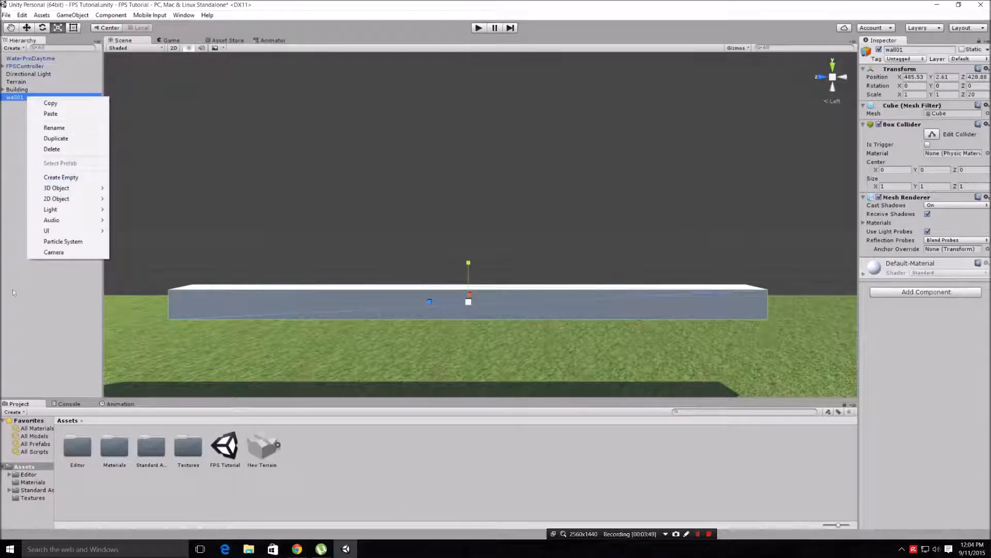
left_click(15, 146)
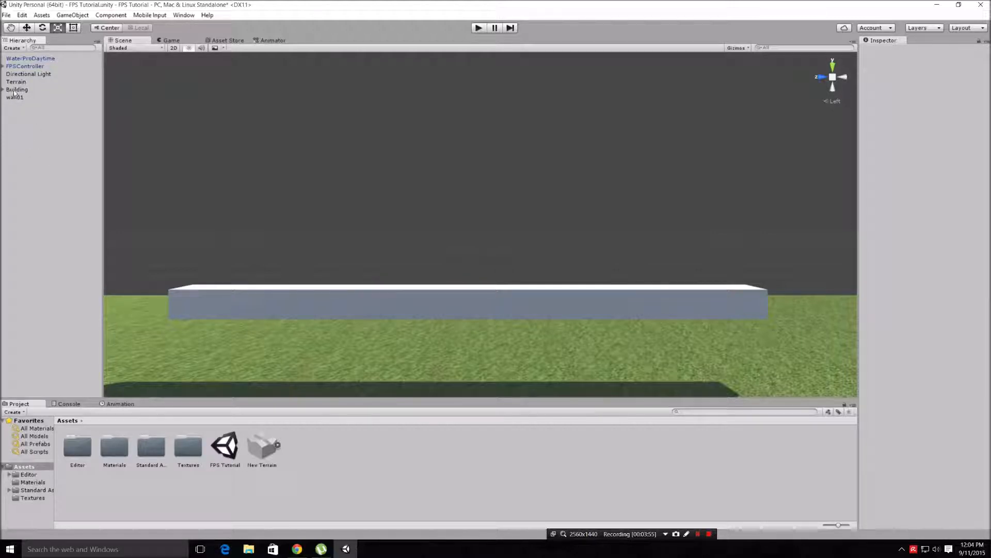
left_click(3, 90)
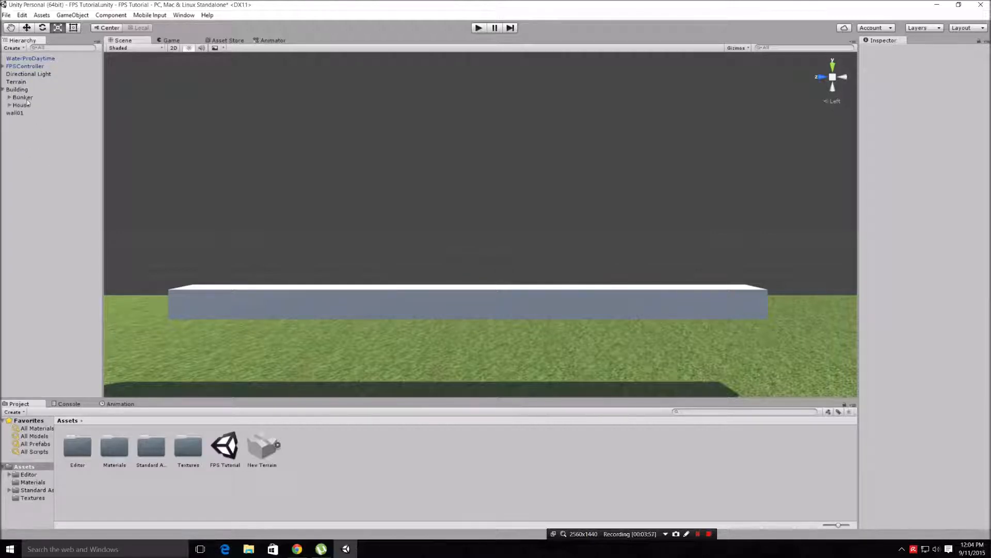
left_click(4, 90)
left_click(31, 66)
left_click(44, 215)
left_click(28, 74)
left_click(41, 214)
- Create an empty game object at the root of the hierarchy and name it BUnker02
right_click(48, 219)
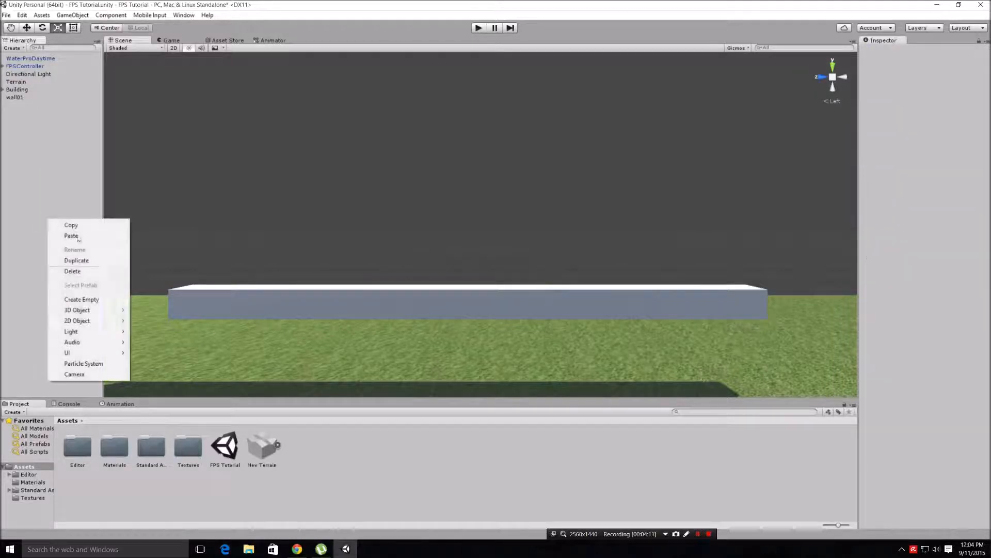
left_click(92, 300)
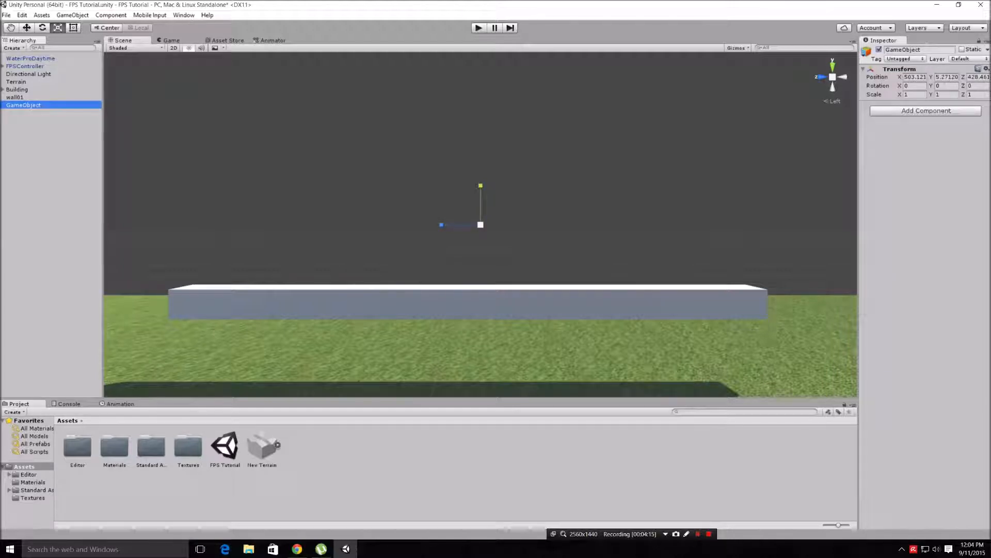
left_click(930, 49)
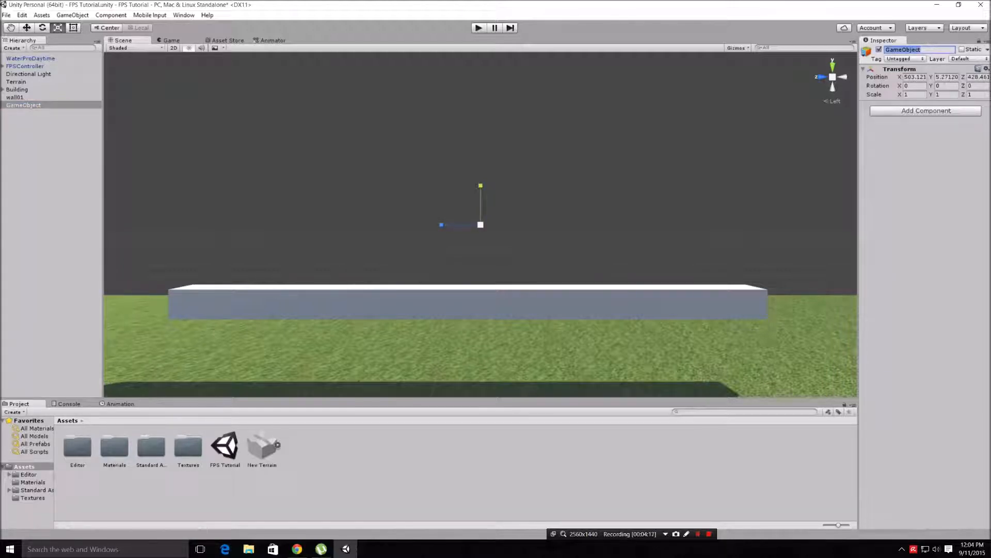
type("B")
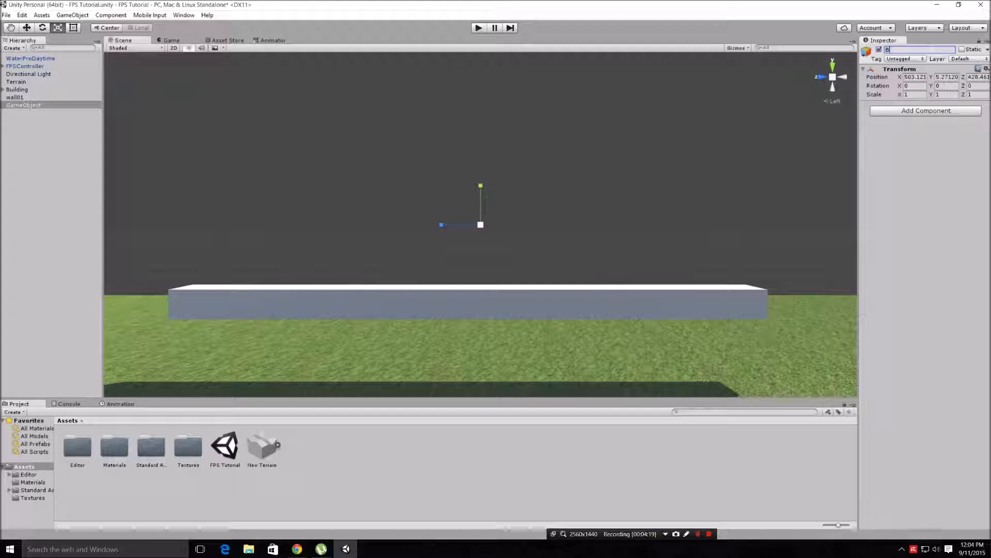
type("Unker02")
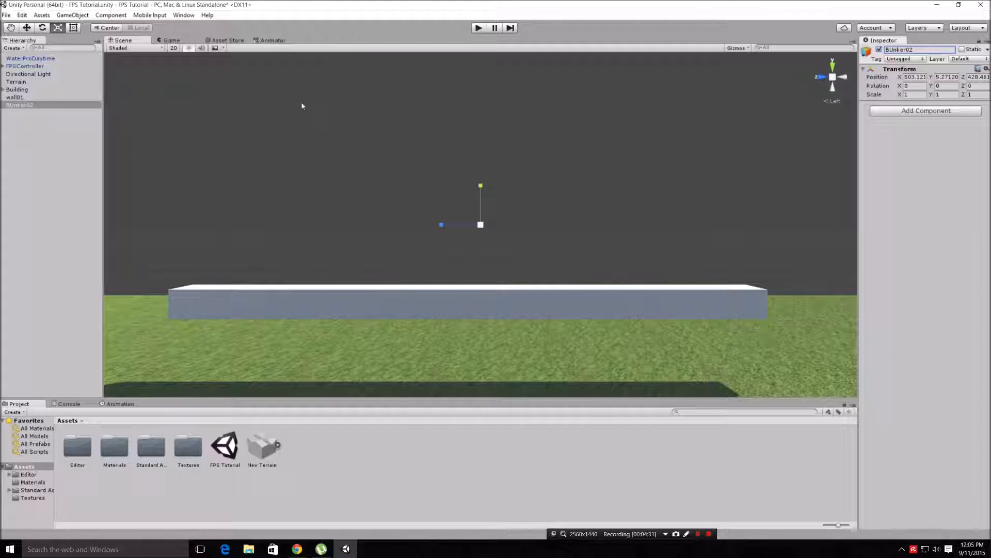
- Make wall01 a child of the BUnker02 object in the hierarchy
left_click(19, 99)
left_click_drag(20, 101, 22, 106)
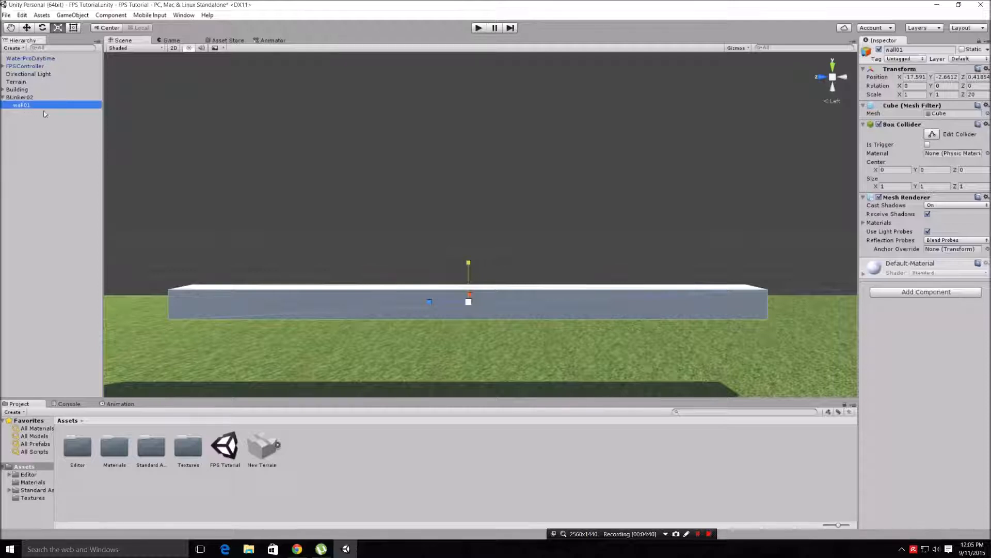
left_click(3, 98)
left_click(3, 98)
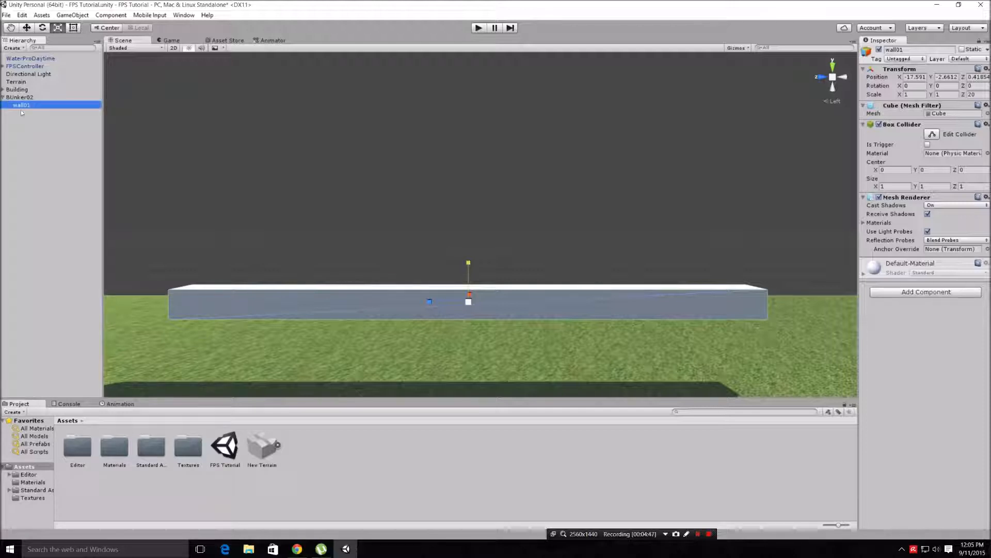
- Set wall01's Y scale to 10 and move the wall vertically to about Y -0.31
scroll(416, 237, "down", 2)
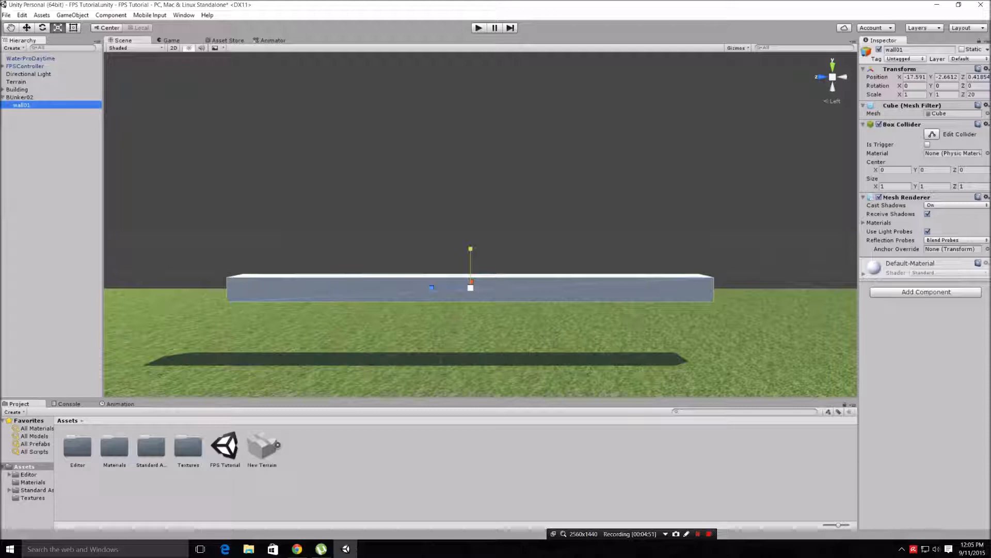
left_click(944, 95)
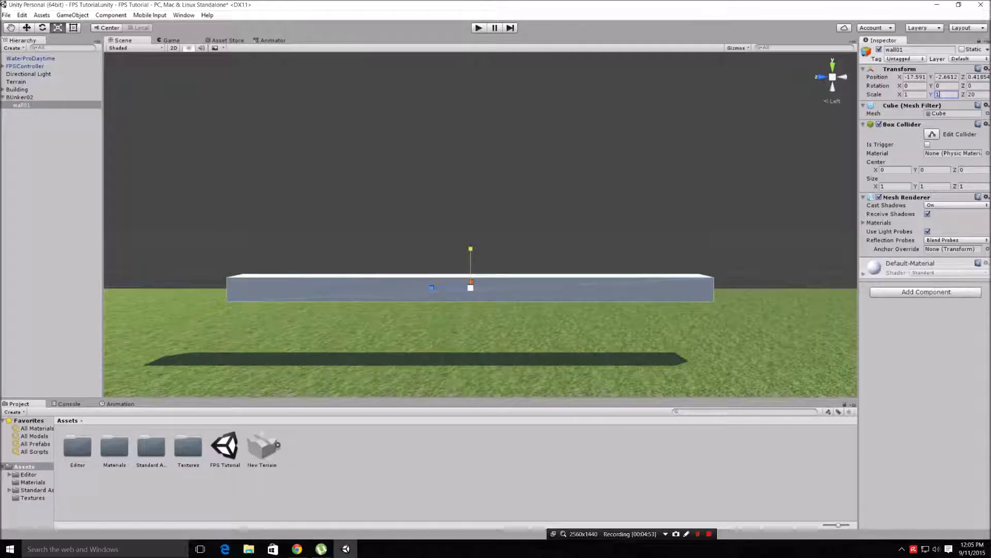
type("0")
key("Return")
key("w")
left_click_drag(470, 250, 468, 195)
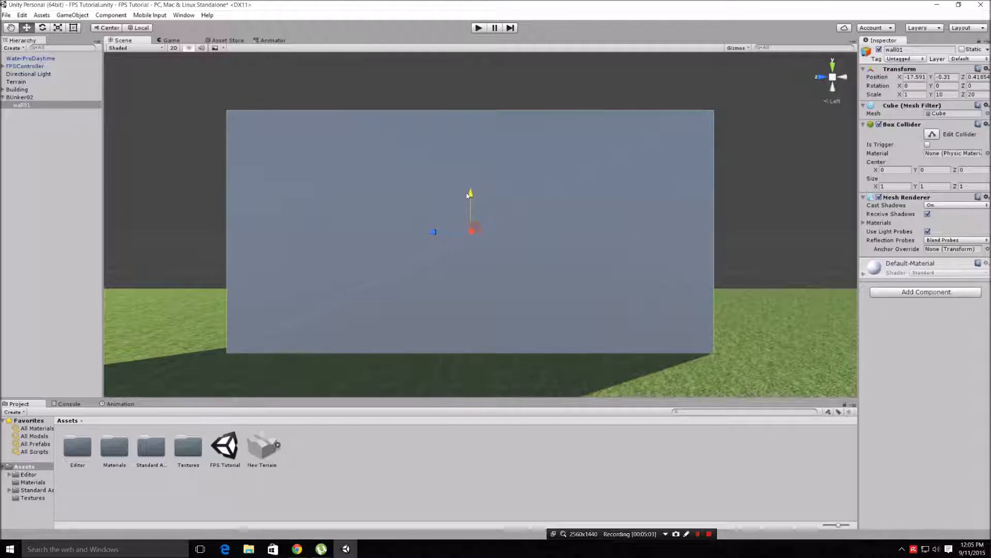
- View wall01 end-on from the back and thin it by setting its X scale to 0.5
middle_click_drag(564, 243, 550, 243)
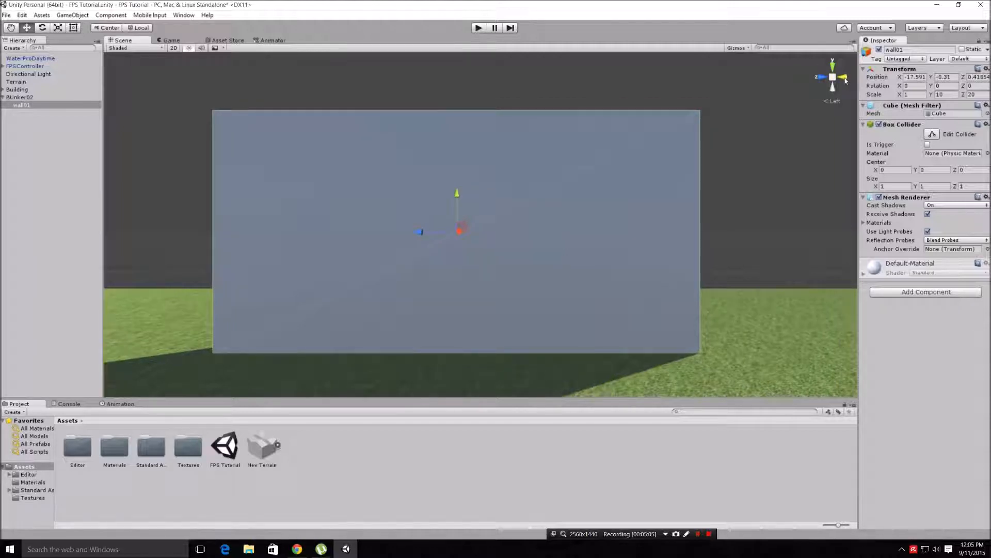
left_click(846, 81)
scroll(594, 233, "up", 3)
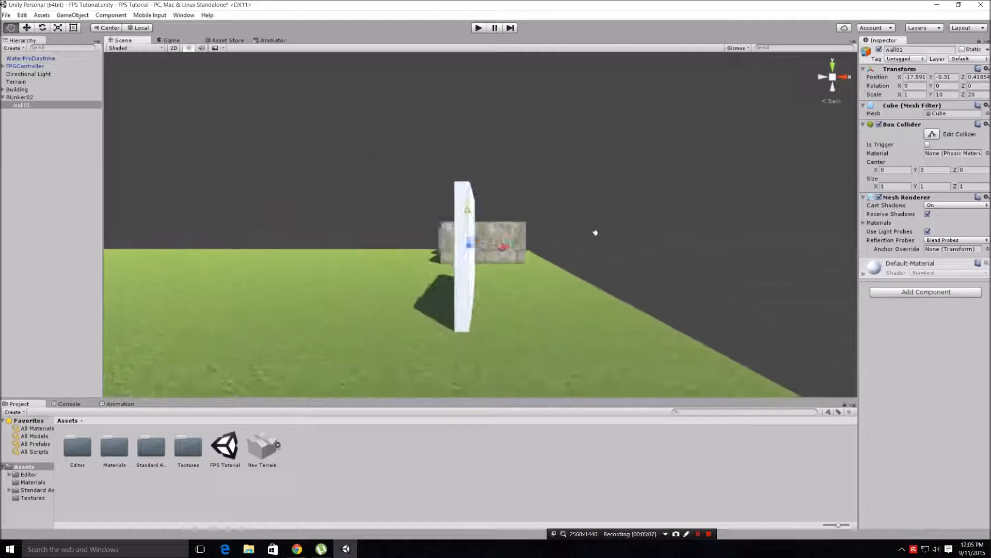
middle_click_drag(594, 233, 631, 239)
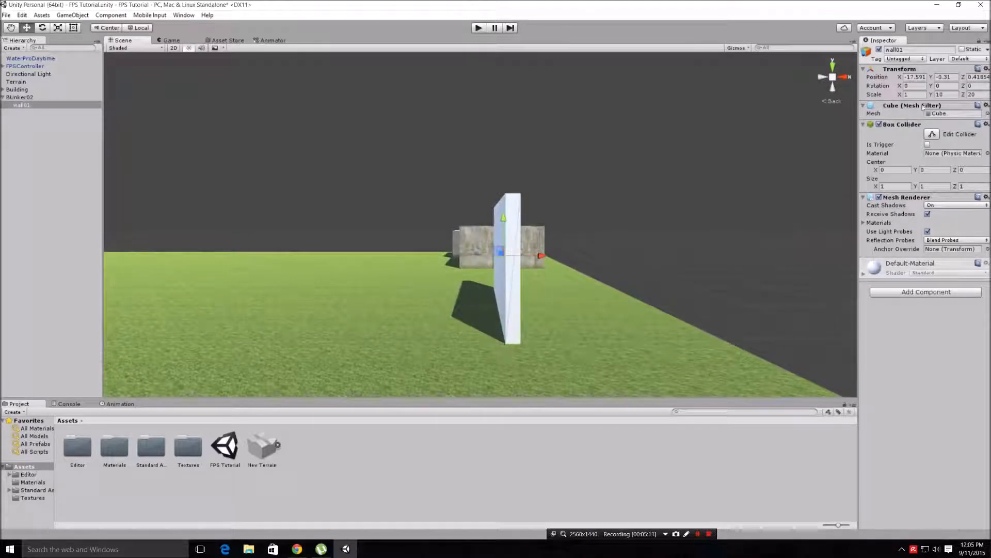
left_click(912, 94)
type(".5")
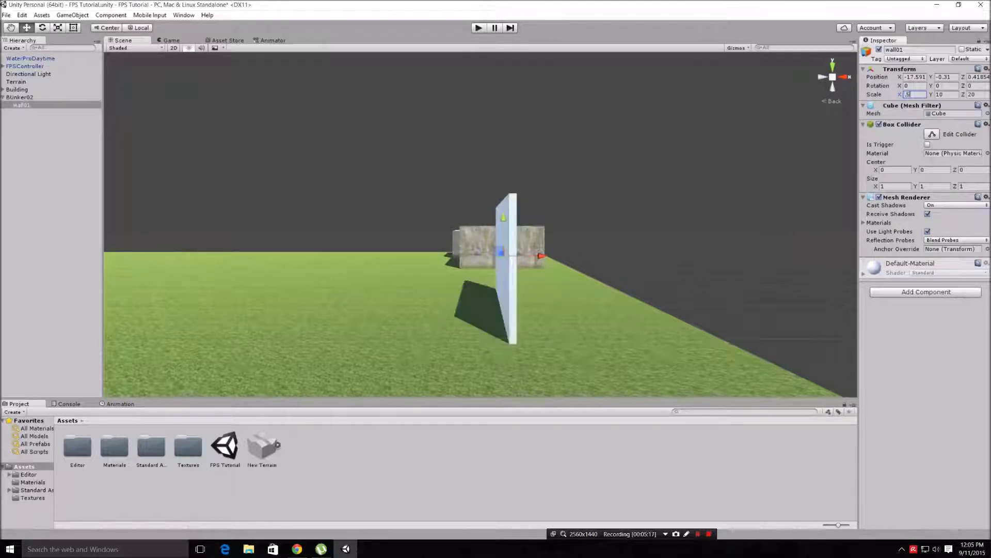
scroll(578, 206, "up", 3)
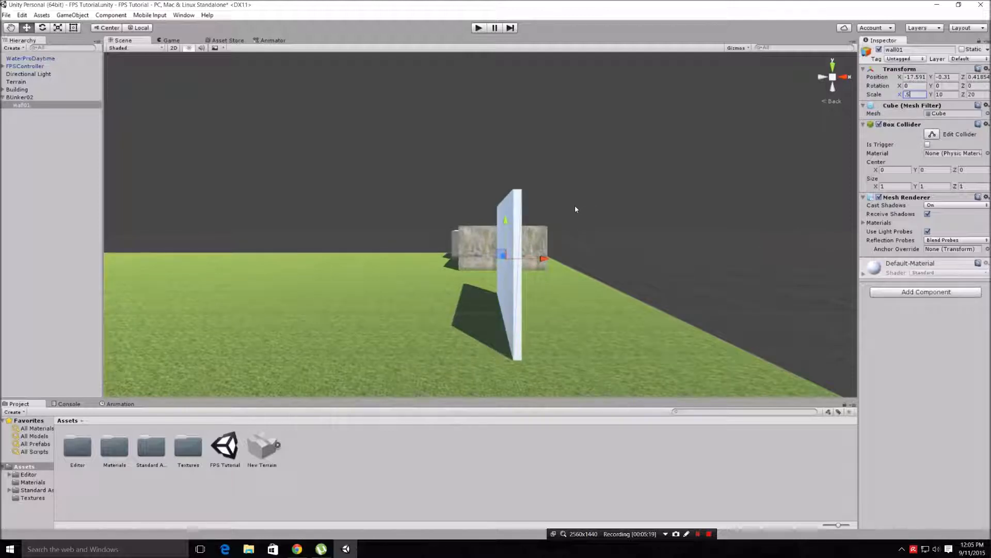
key("Return")
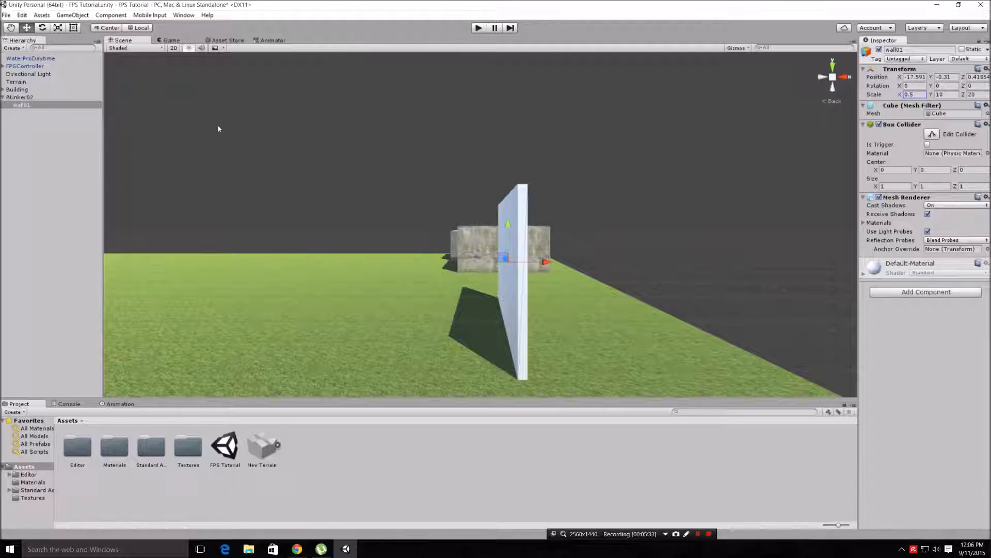
- Duplicate wall01 within BUnker02 and rename the copy as wall02
left_click(51, 105)
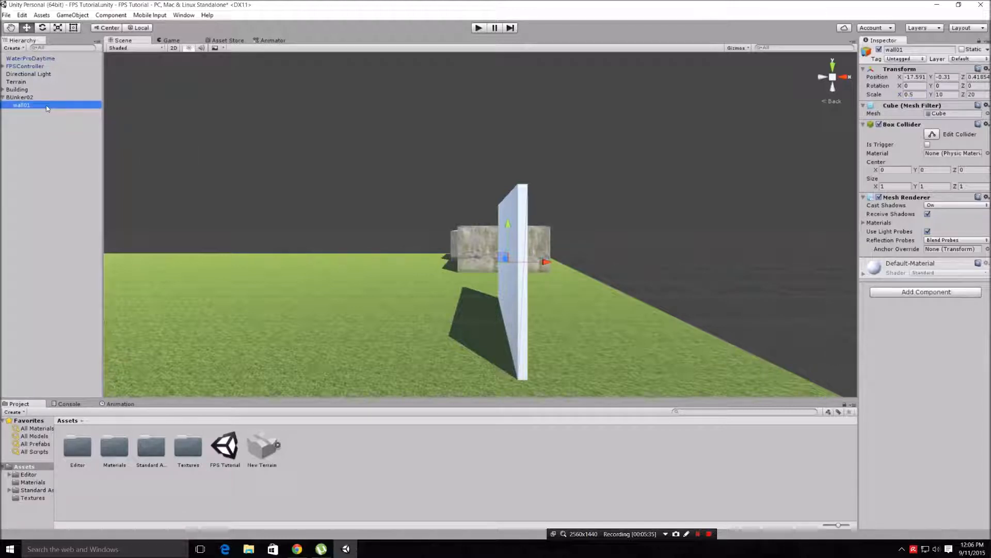
key("ctrl+d")
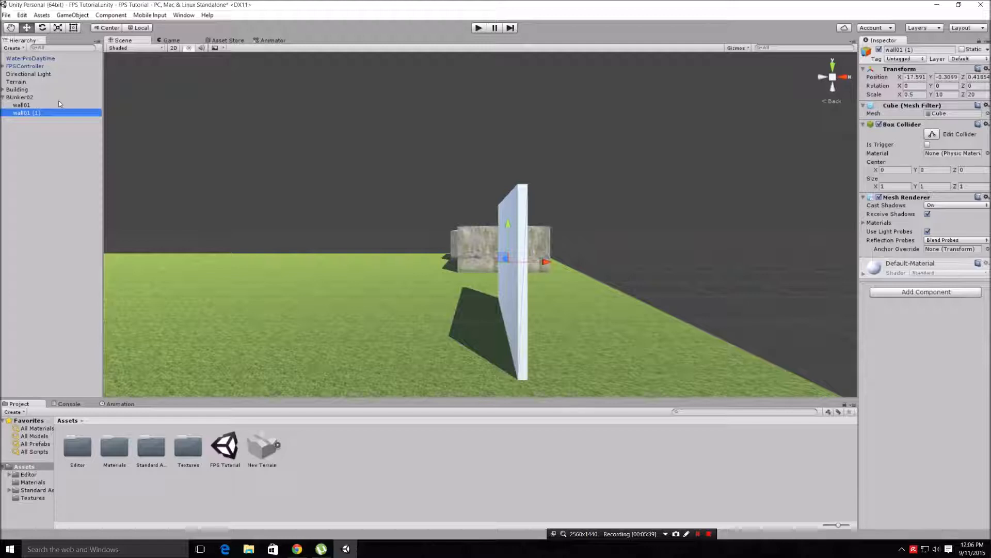
left_click(921, 50)
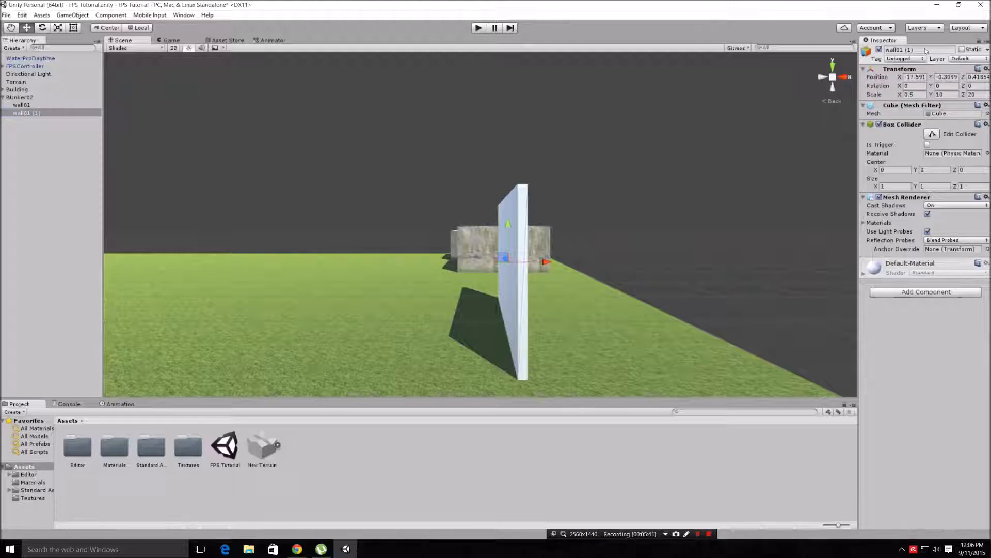
left_click(925, 49)
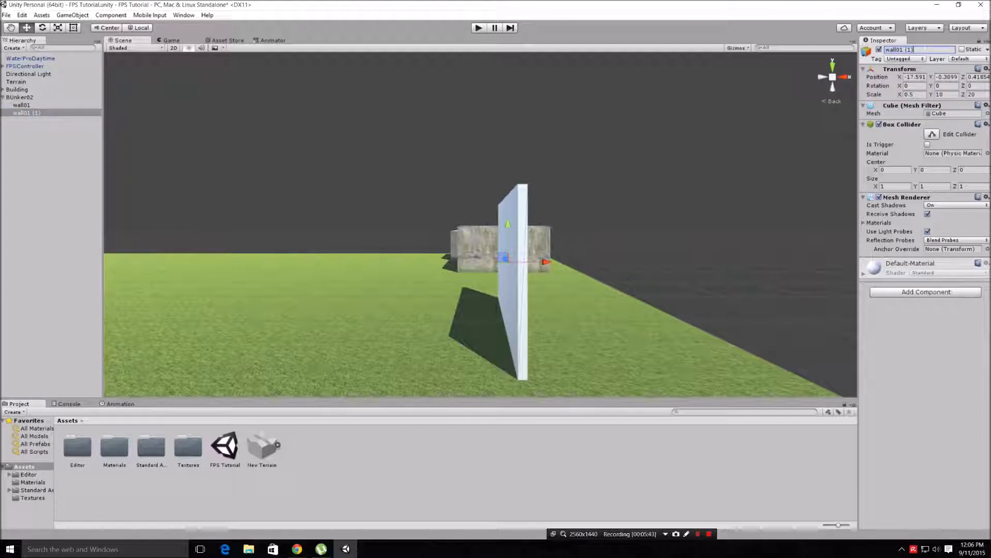
key("BackSpace")
key("BackSpace")
key("BackSpace")
key("BackSpace")
key("BackSpace")
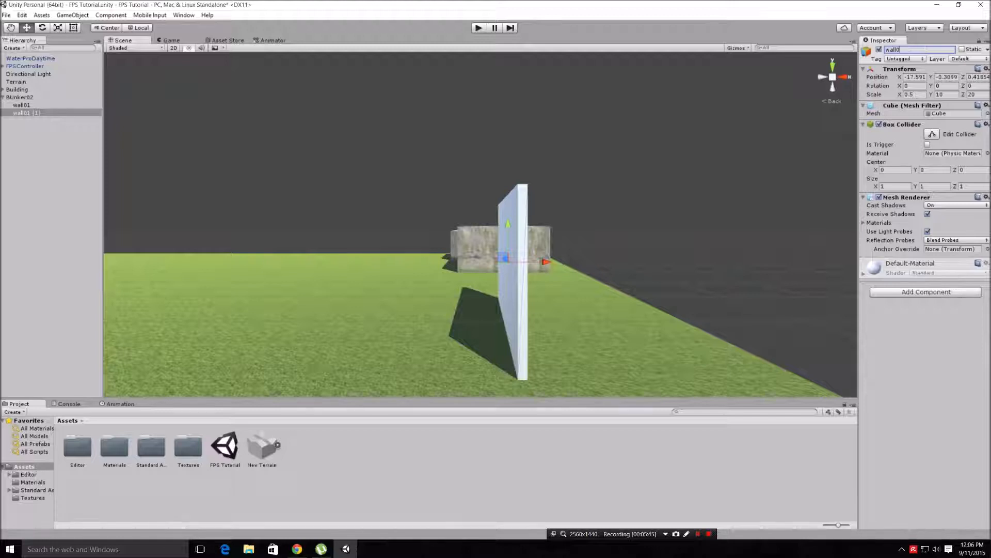
type("2")
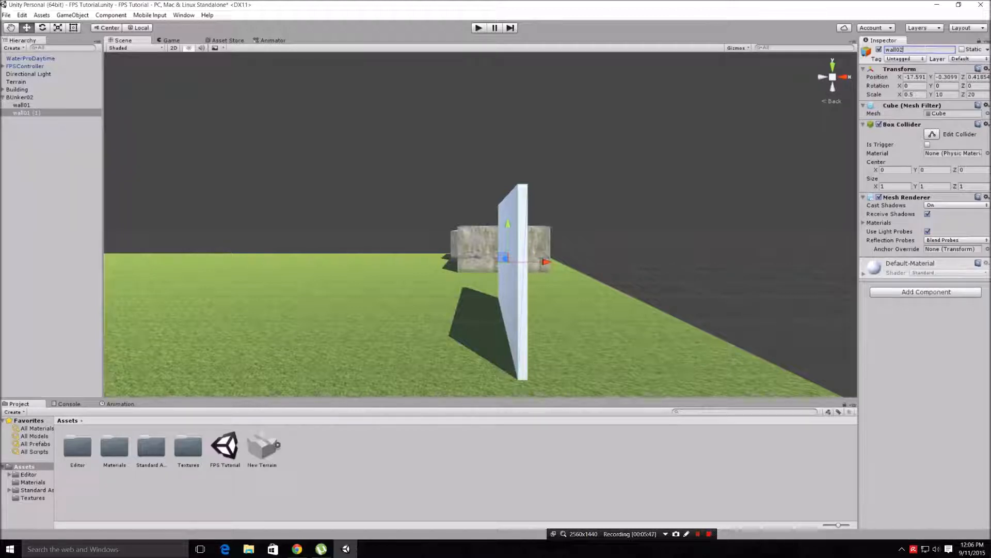
key("Return")
- Move wall02 along the X axis to about -34.59 so it stands parallel to and opposite wall01
left_click_drag(546, 262, 330, 255)
middle_click_drag(365, 245, 429, 237)
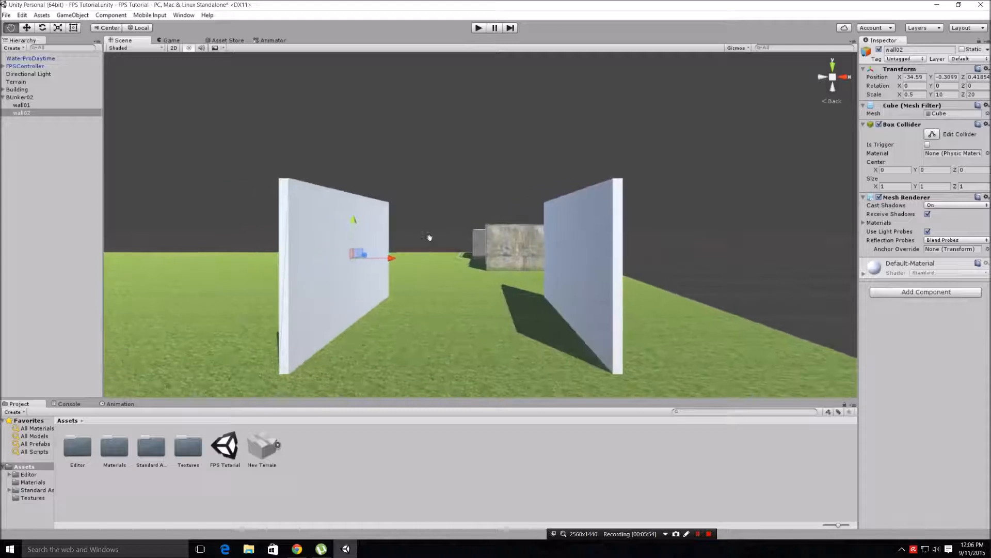
left_click(39, 106)
- Duplicate wall02 as wall03 and set the copy's Y rotation to 90
left_click(42, 113)
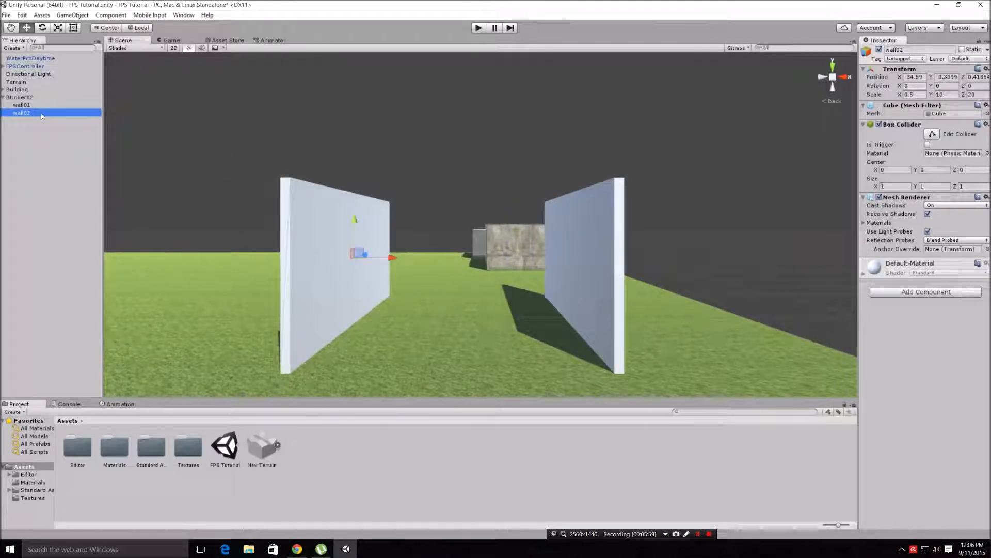
key("ctrl+d")
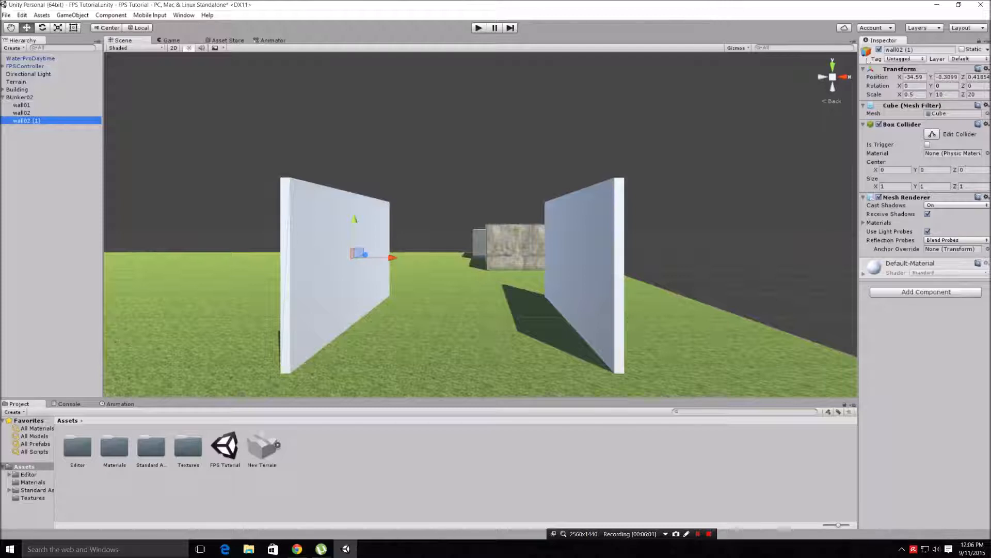
left_click(919, 50)
left_click(919, 50)
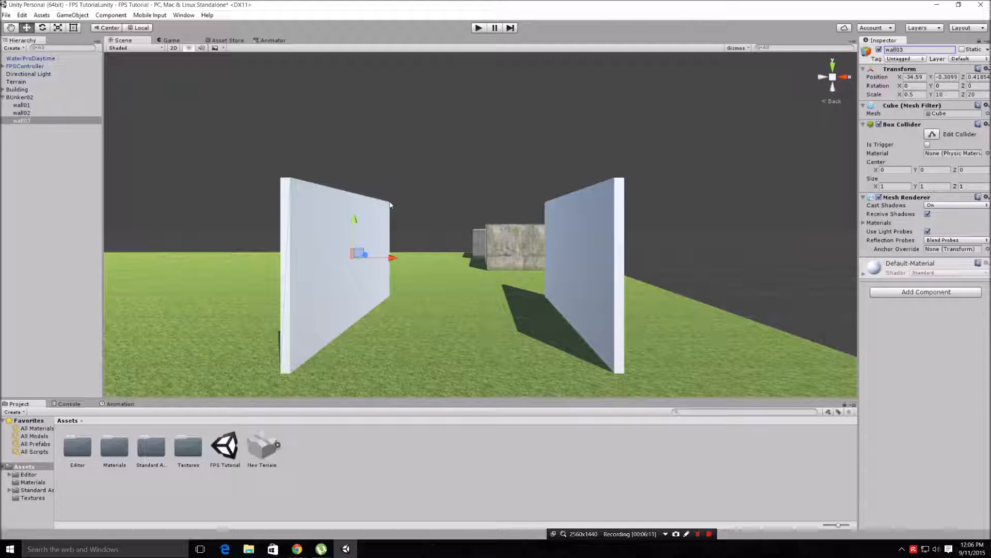
left_click(939, 86)
type("90")
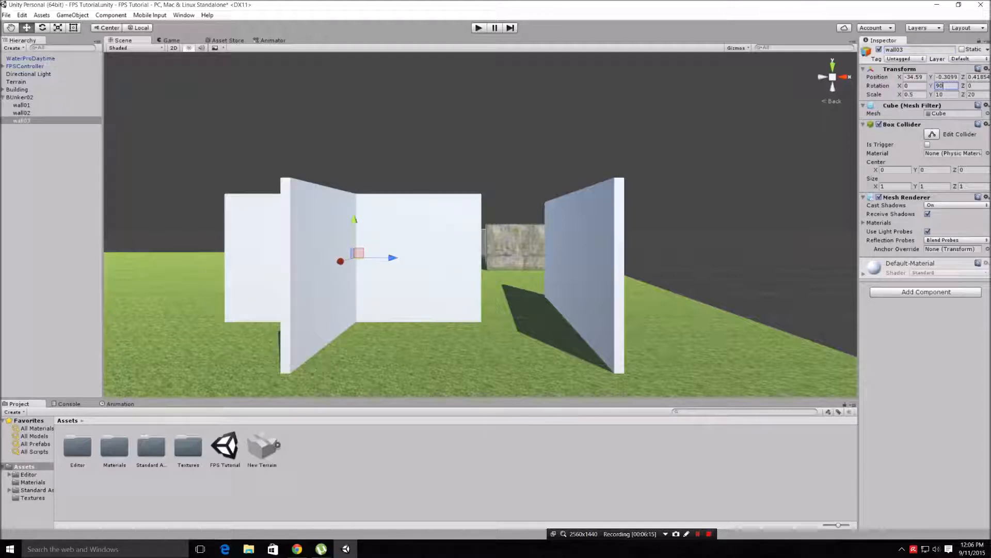
- Move wall03 along the X axis to about -26.78, between the side walls, and duplicate it as wall04
left_click_drag(399, 260, 495, 261)
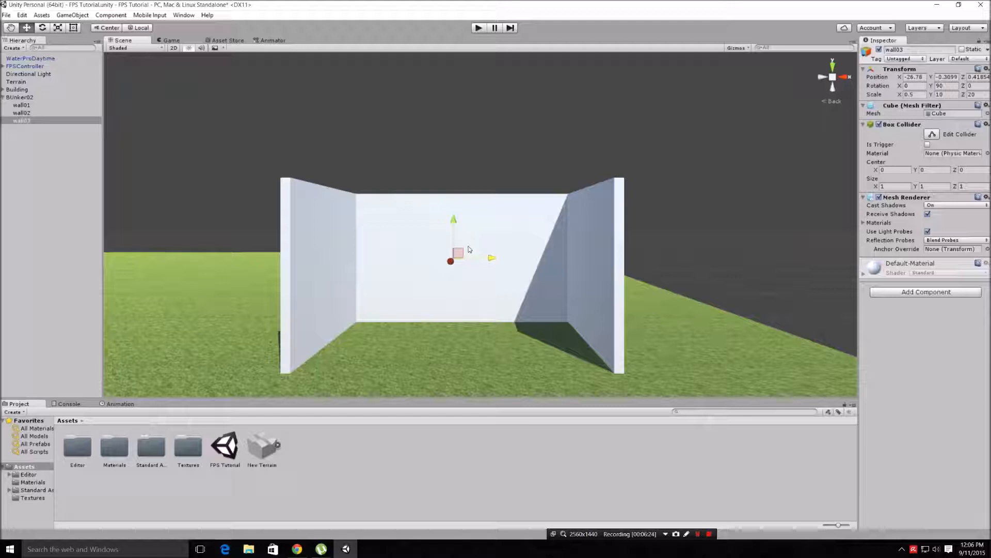
left_click(39, 121)
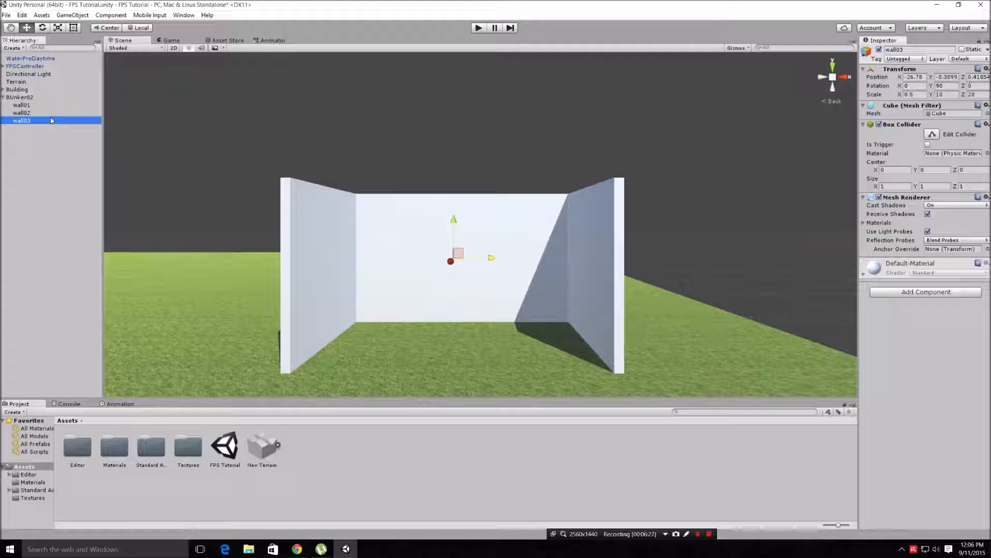
key("ctrl+d")
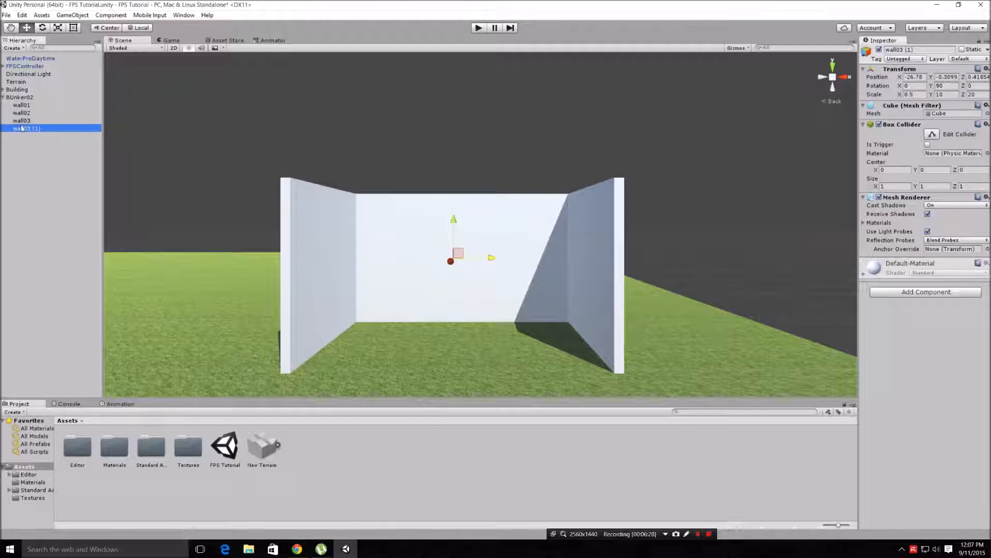
right_click(22, 129)
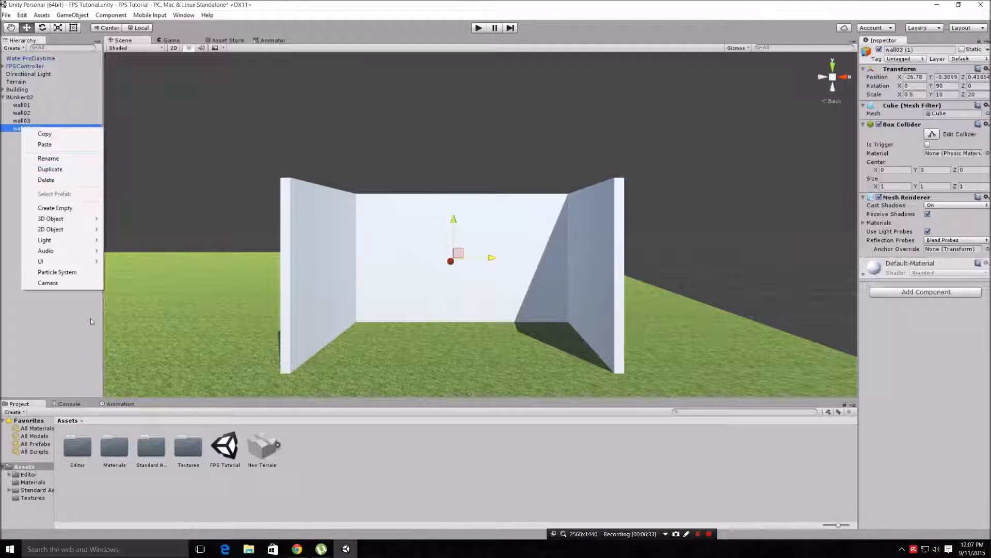
left_click(35, 351)
left_click(35, 129)
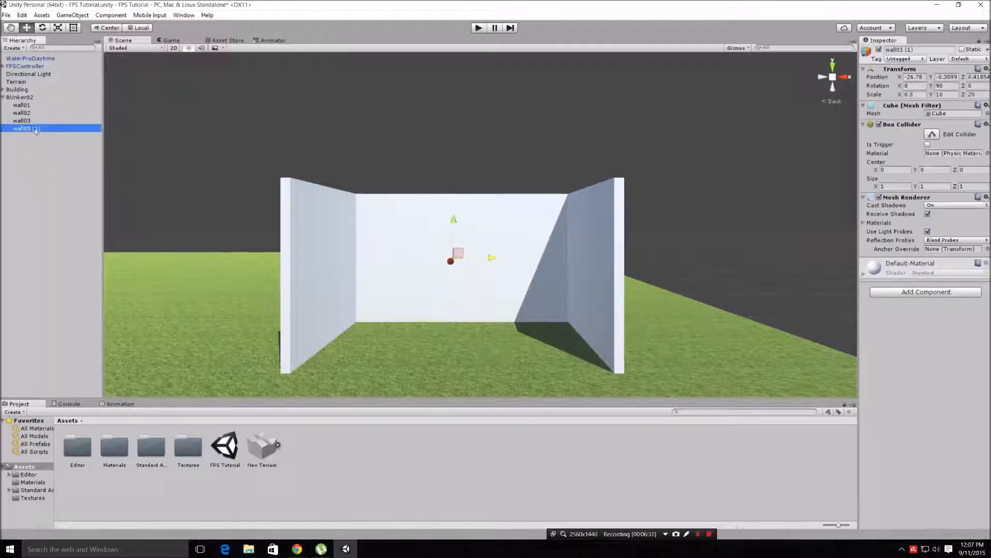
left_click(919, 50)
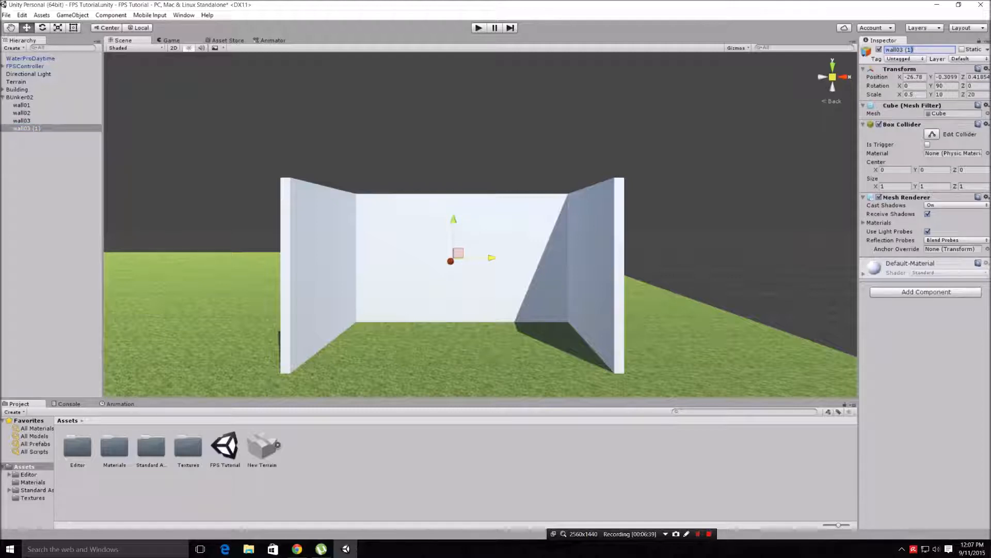
type("wall0")
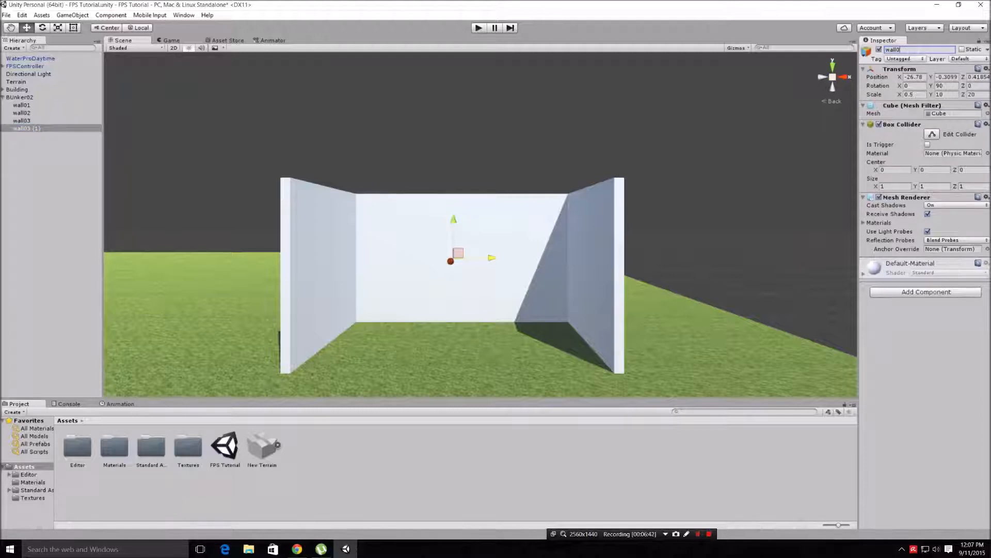
key("Return")
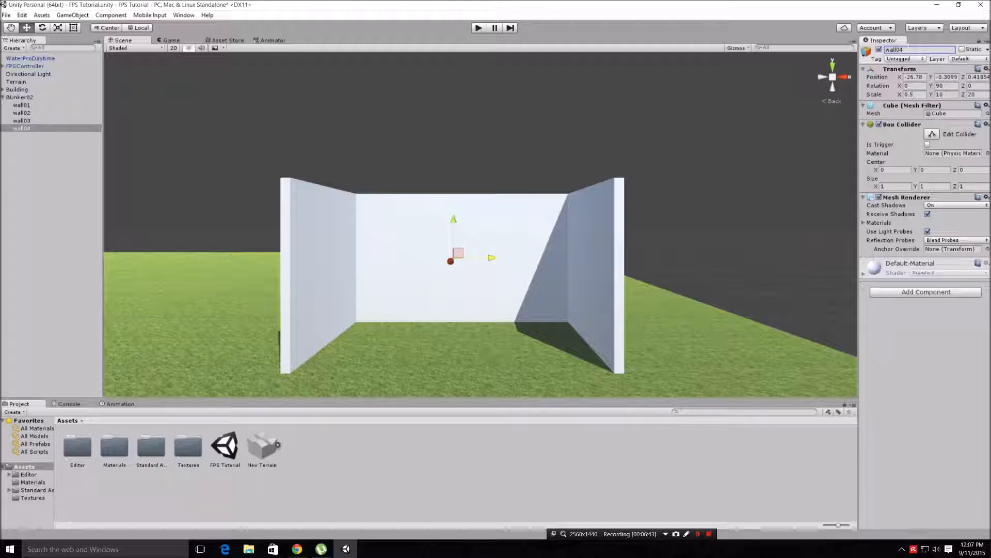
- Move wall04 to about -8.98 and wall03 to about 10.29 along Z, closing the opposite ends of the bunker
left_click(845, 76)
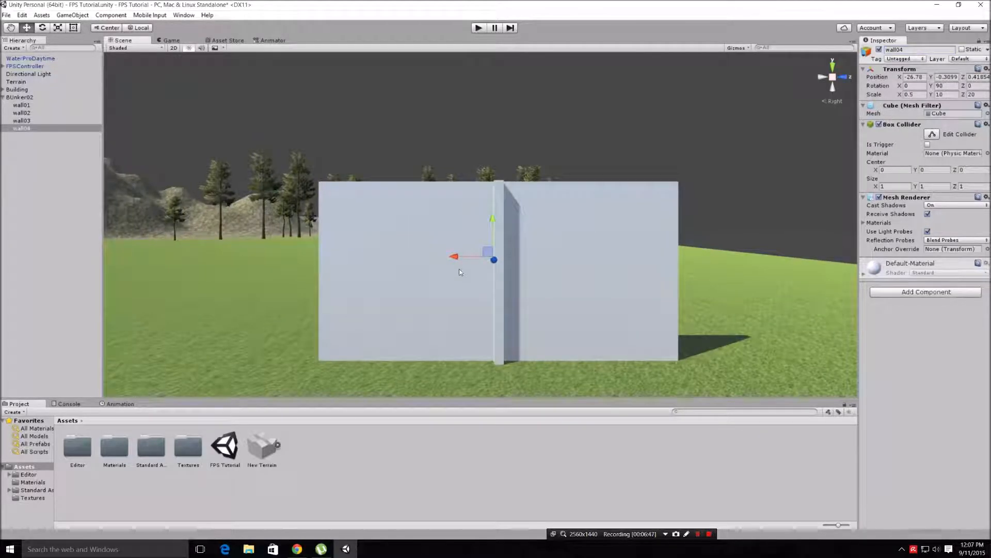
left_click_drag(453, 256, 342, 256)
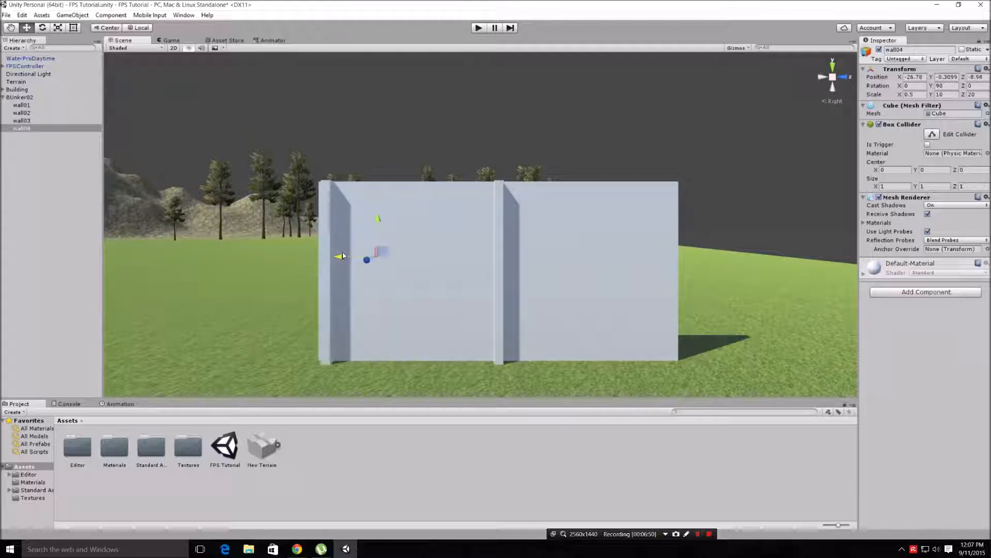
left_click(498, 252)
left_click_drag(457, 258, 577, 263)
- Align the side walls with the end walls' edges by moving wall01 to X about -16.84 and wall02 to X about -36.46
middle_click_drag(482, 268, 625, 361)
right_click_drag(516, 304, 542, 328)
left_click(821, 79)
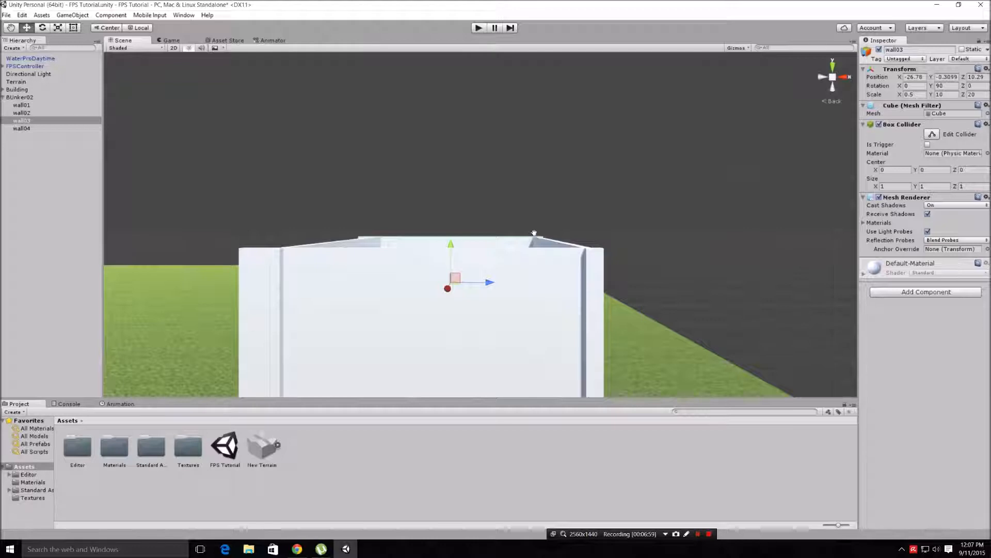
middle_click_drag(533, 233, 541, 263)
left_click(613, 336)
left_click_drag(603, 329, 611, 329)
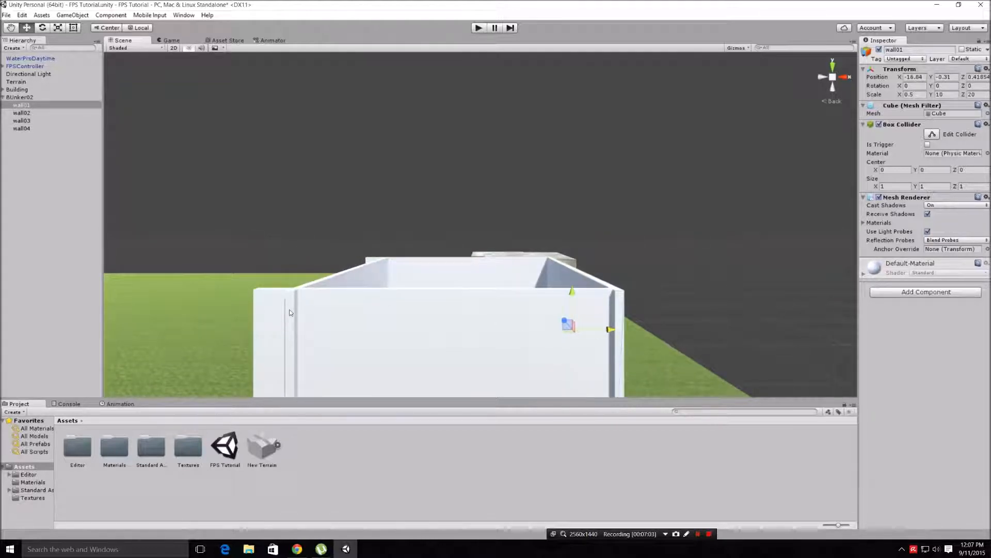
left_click(356, 324)
left_click_drag(395, 329, 372, 331)
- Examine the bunker's corner joints from above and open the snap settings to review the movement increments
middle_click_drag(416, 306, 429, 345)
right_click_drag(415, 320, 360, 286)
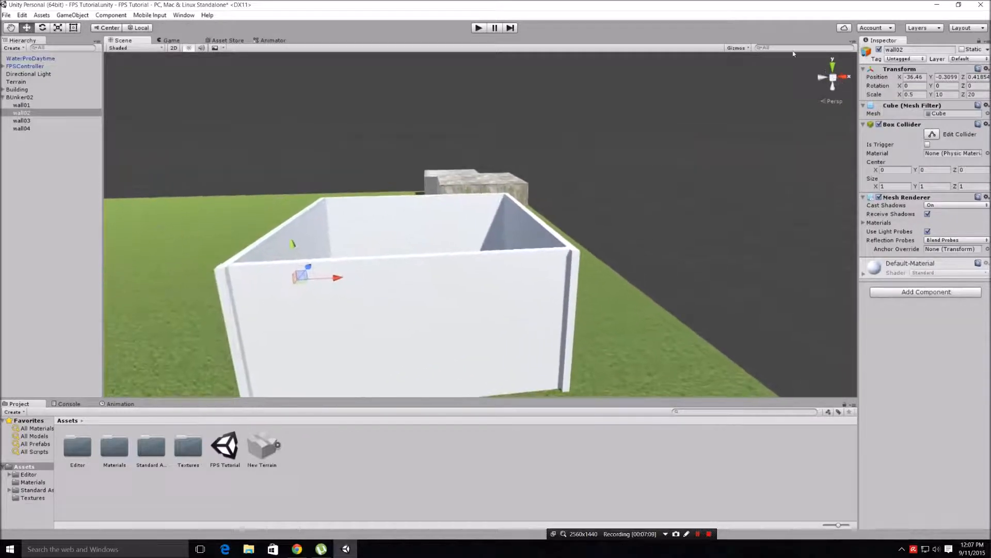
left_click(820, 78)
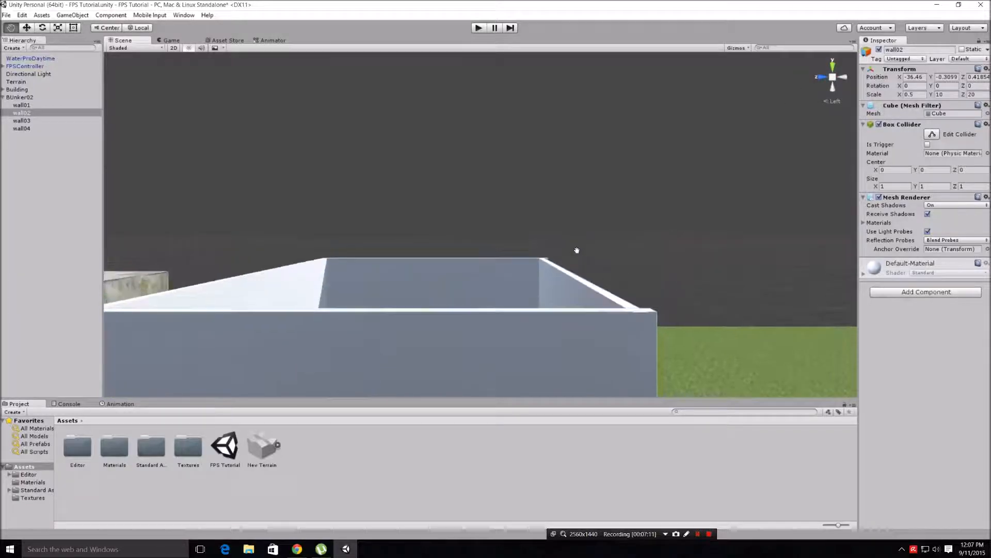
right_click_drag(565, 251, 543, 362)
middle_click_drag(542, 361, 538, 358)
middle_click_drag(586, 233, 553, 210)
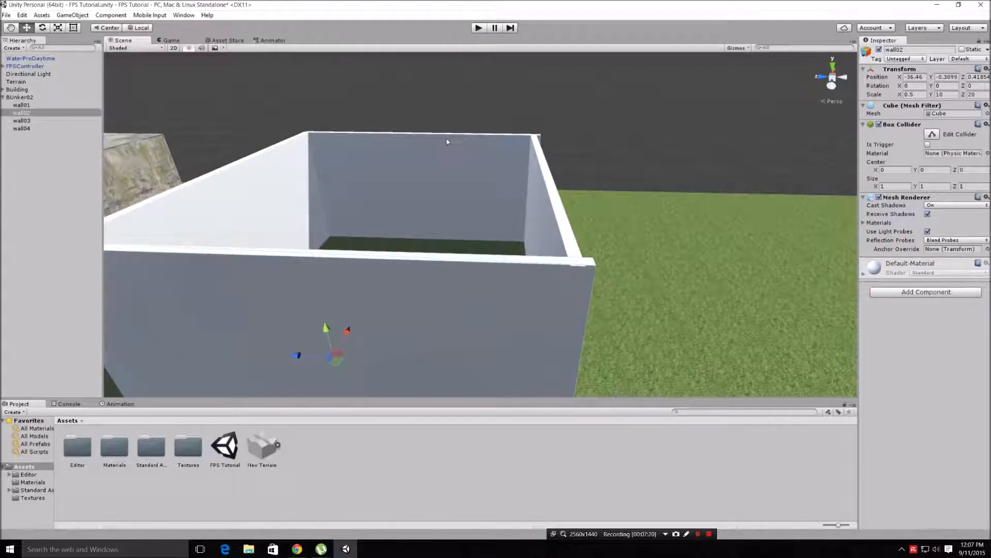
left_click(22, 15)
left_click(61, 296)
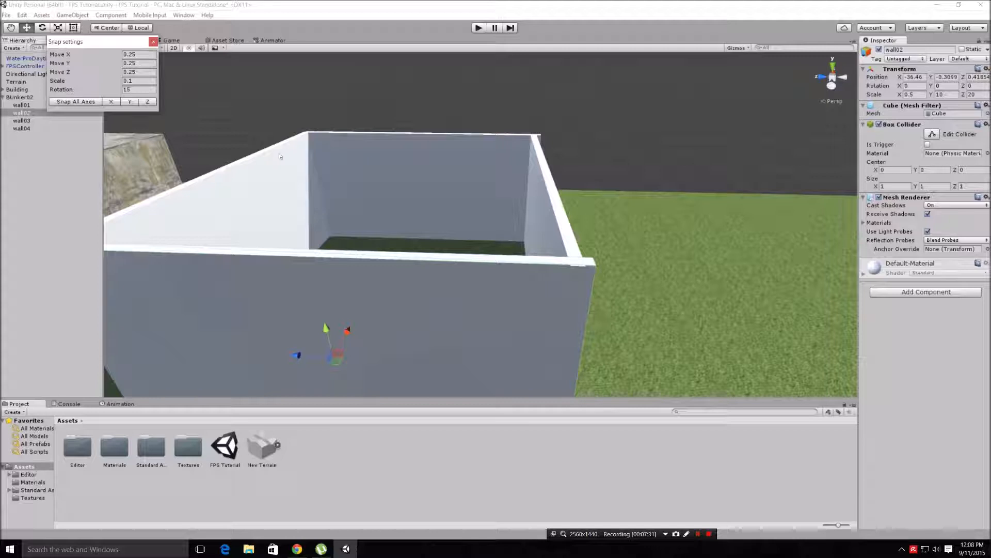
- Move wall04 outward in snap increments to Z about -9.48, flush with the side walls' ends, and close the snap settings
left_click(551, 203)
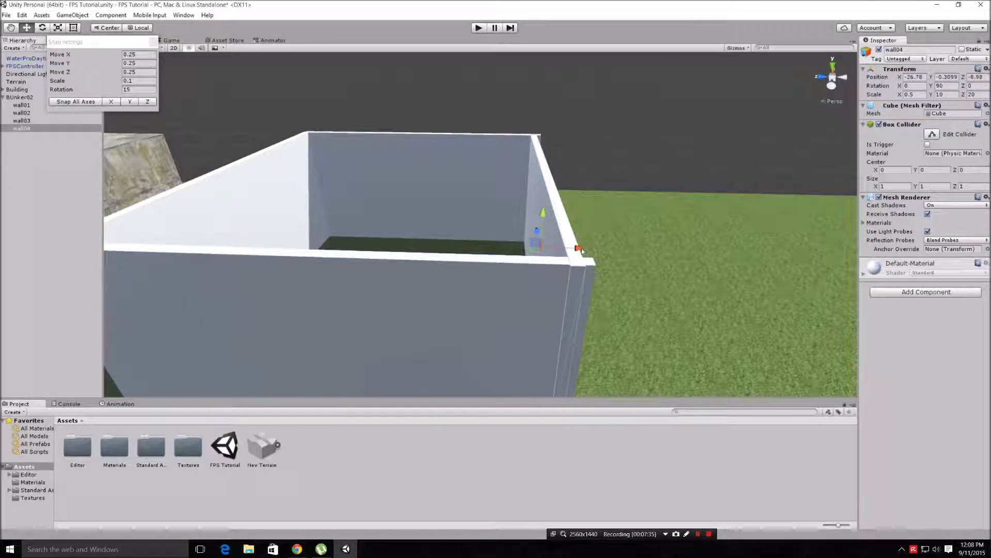
left_click_drag(580, 251, 587, 252)
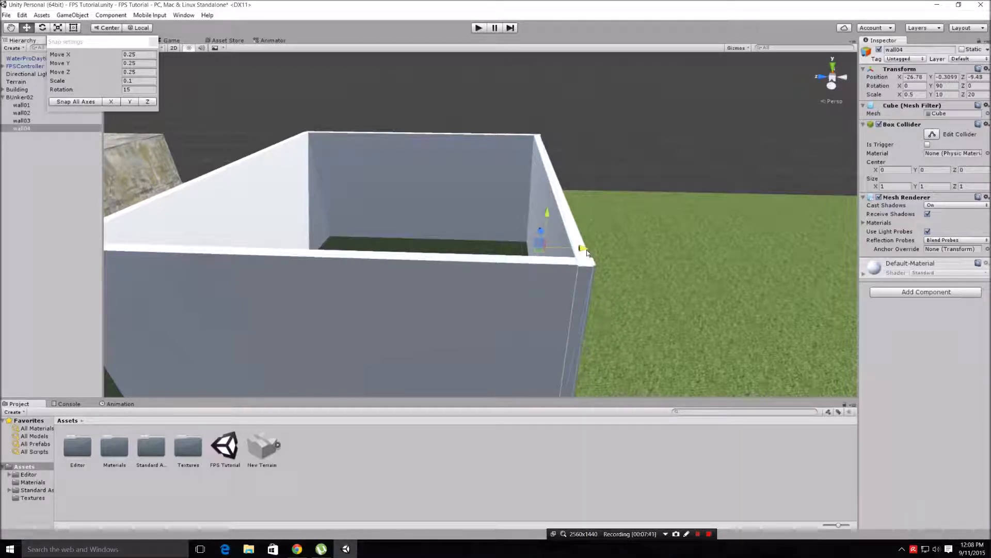
left_click_drag(588, 252, 588, 253)
middle_click_drag(627, 255, 534, 232)
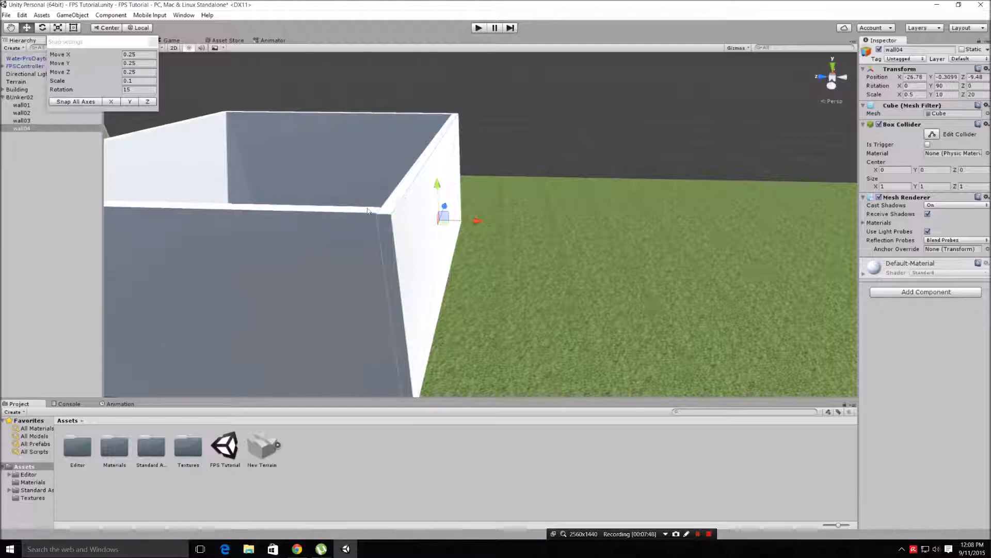
left_click(342, 224)
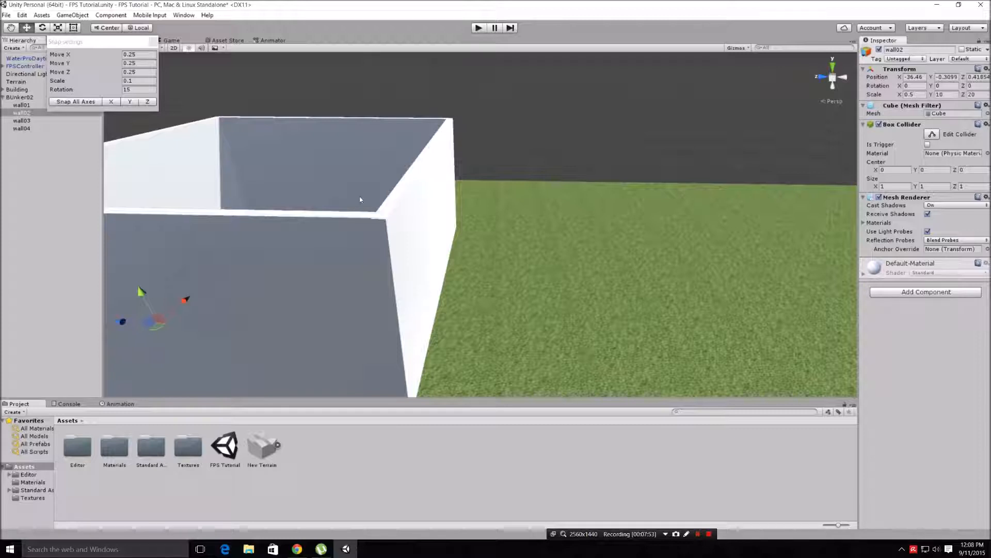
left_click(293, 227)
scroll(310, 217, "up", 4)
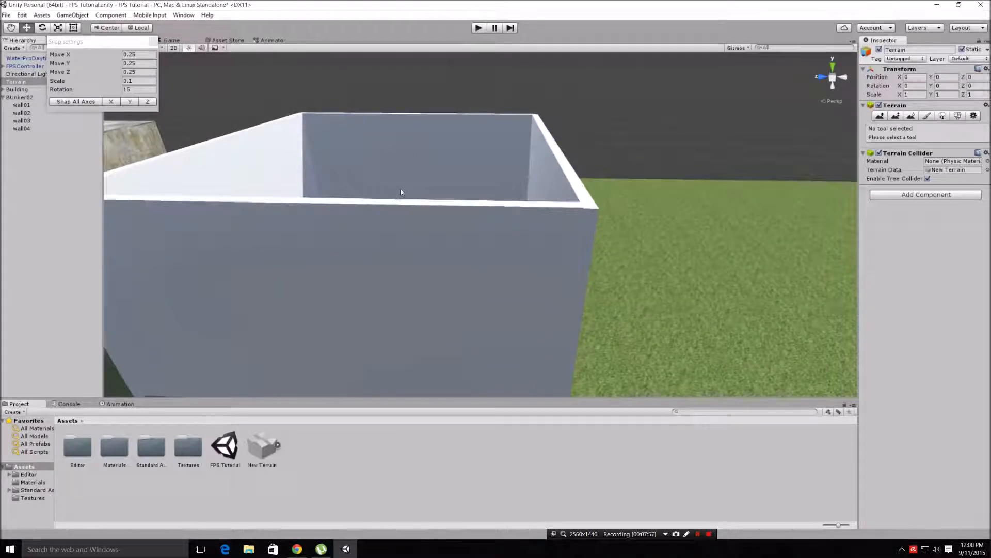
left_click(155, 44)
- Duplicate wall01 within BUnker02 and rename the copy as roof
mouse_move(480, 191)
middle_mouse_down()
mouse_move(454, 177)
mouse_move(478, 189)
middle_mouse_up()
left_click_drag(621, 188, 547, 193, "alt")
middle_click_drag(546, 190, 622, 209)
left_click_drag(623, 211, 502, 219, "alt")
left_click(499, 218)
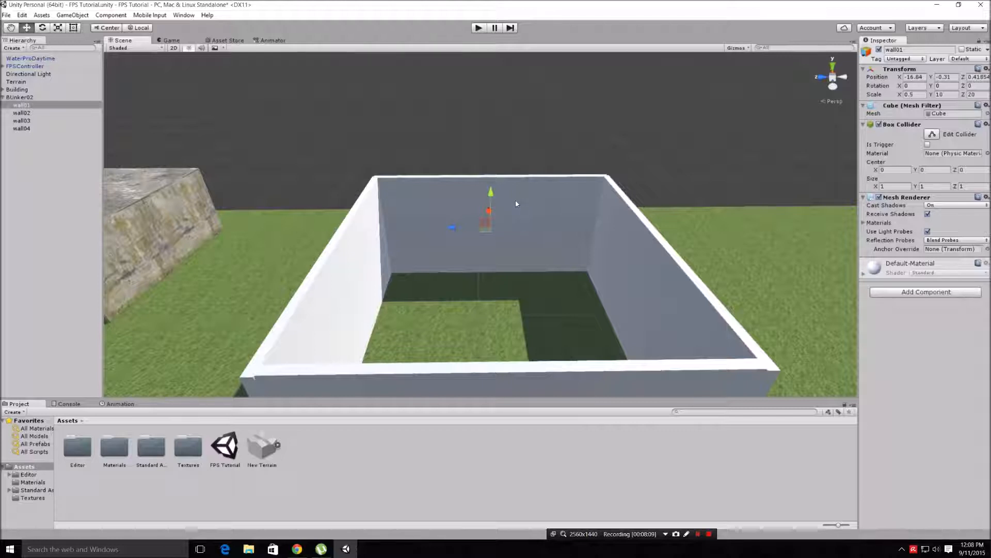
left_click(40, 105)
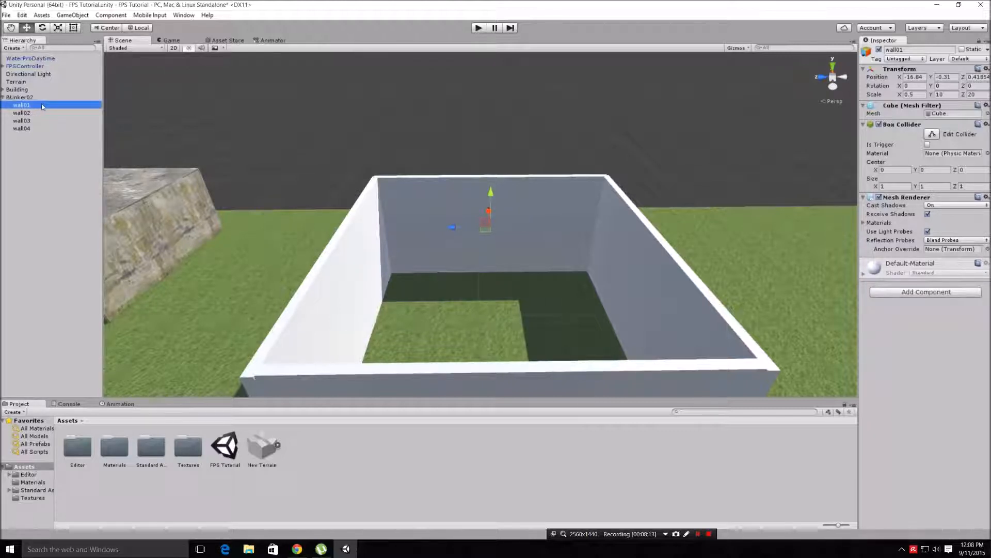
key("ctrl+d")
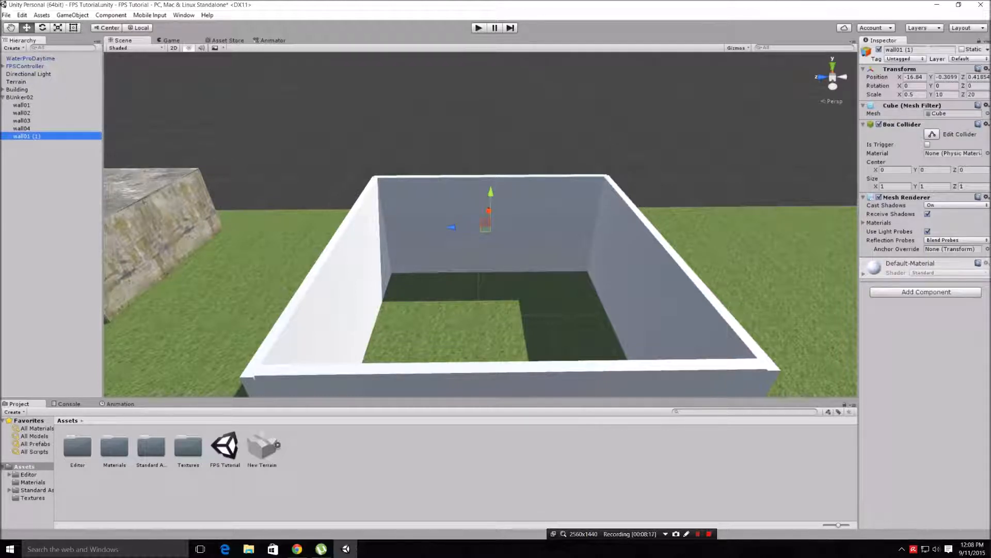
left_click(927, 50)
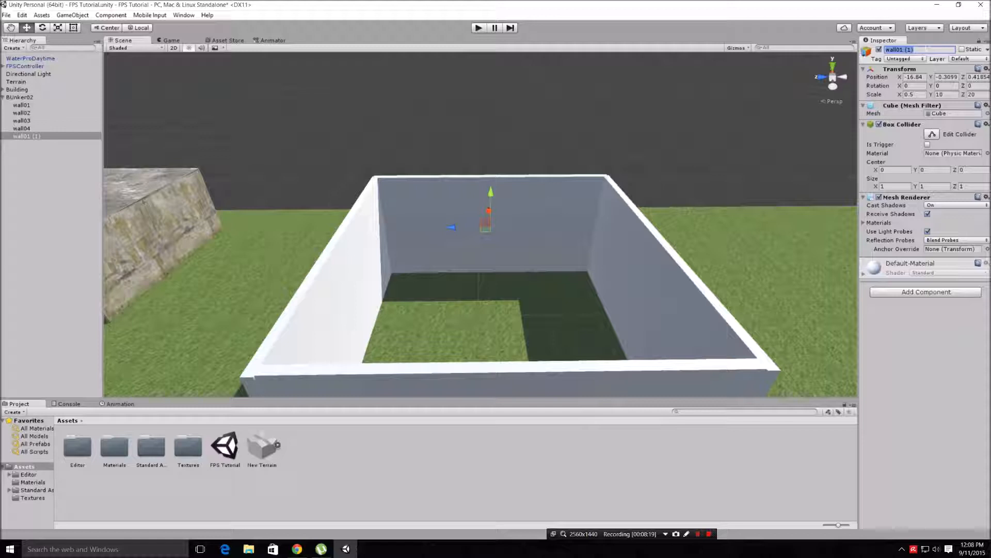
type("roof")
- Lay the roof flat with a Z rotation of 90 and raise it to Y about 4.53 at the top of the walls
left_click(980, 95)
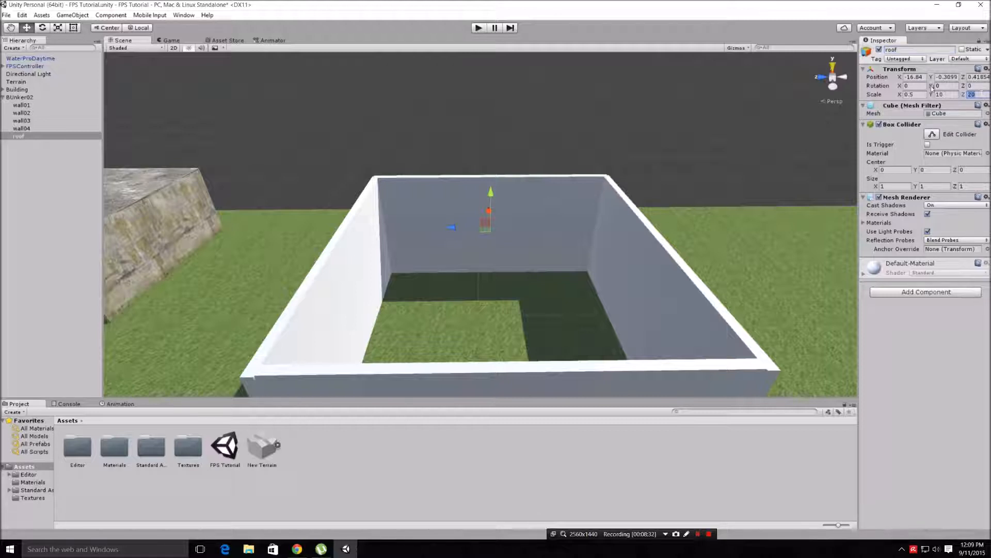
left_click(974, 86)
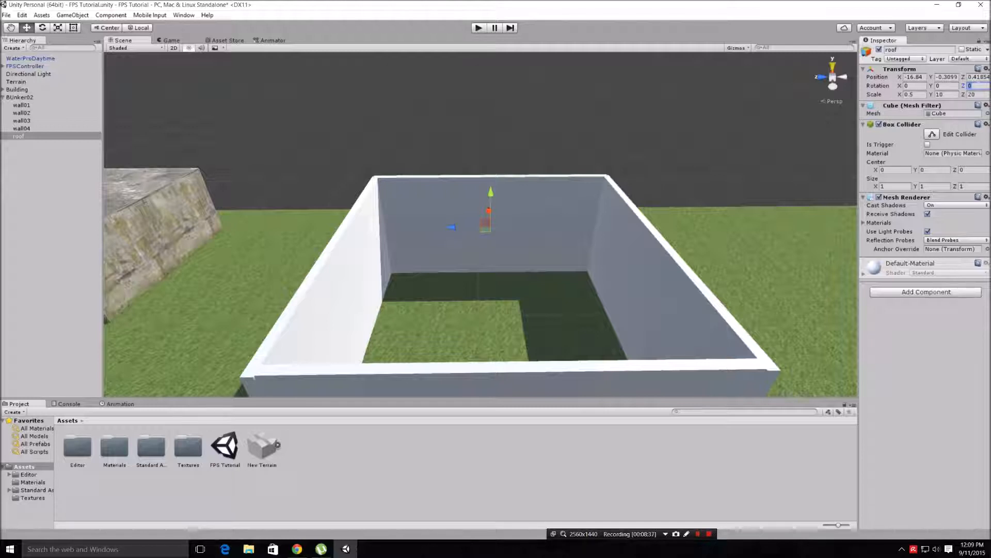
type("90")
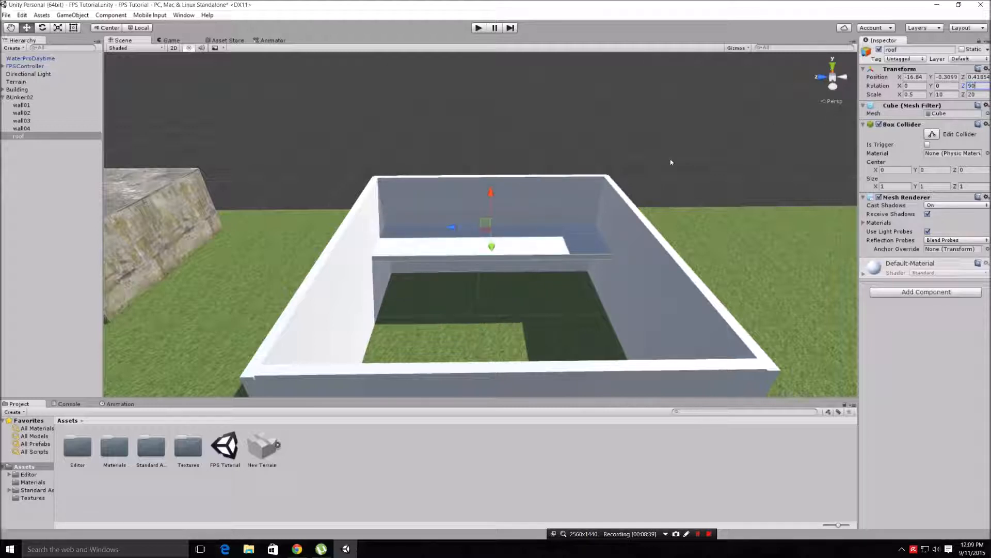
left_click_drag(491, 193, 496, 151)
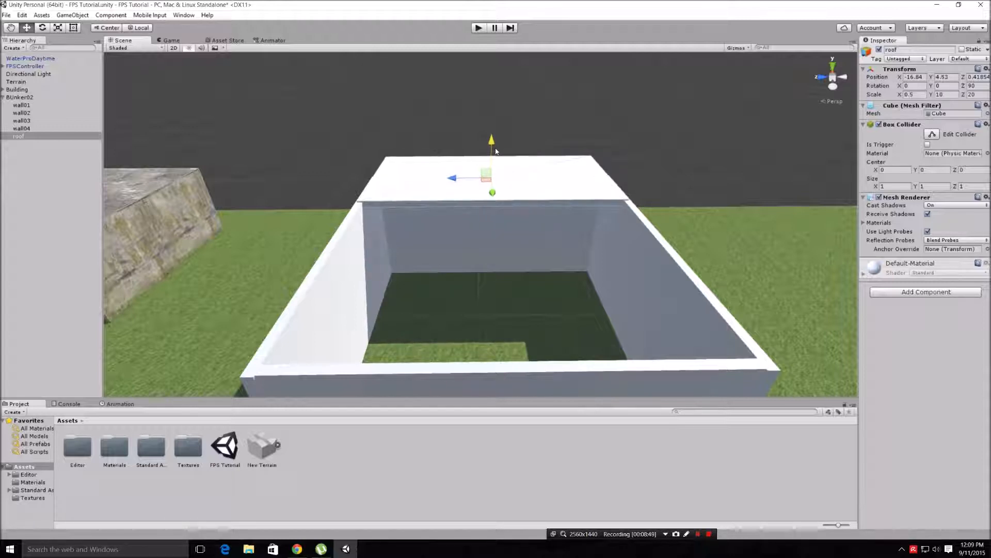
- Set the roof's Y scale to 20 and centre it over the four walls at X about -26.85
left_click(839, 82)
left_click_drag(535, 320, 416, 322)
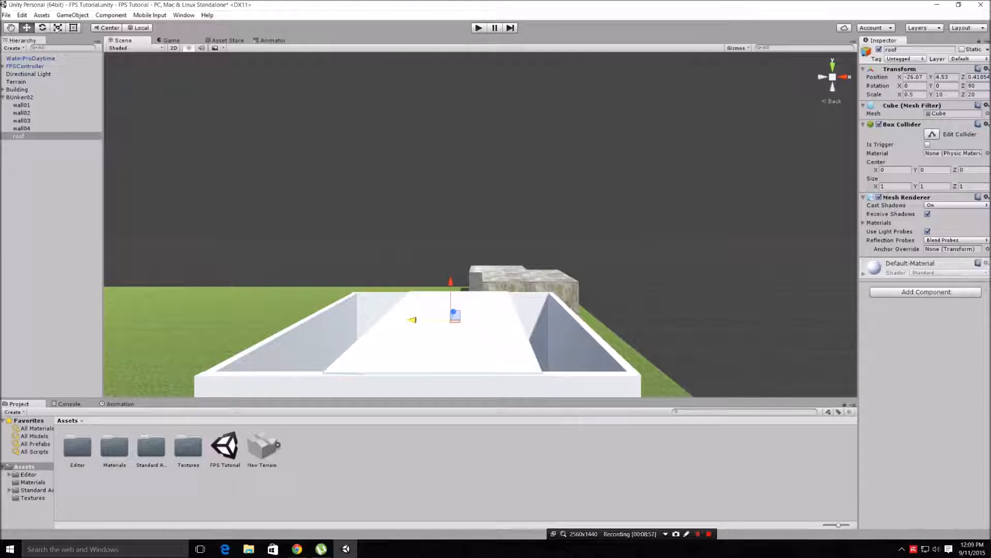
left_click(58, 28)
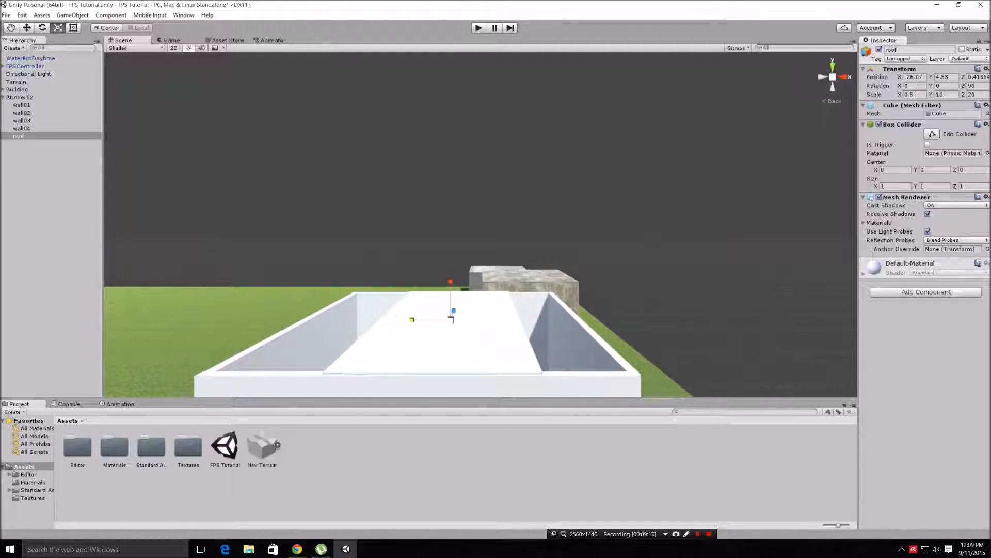
left_click(946, 95)
type("20")
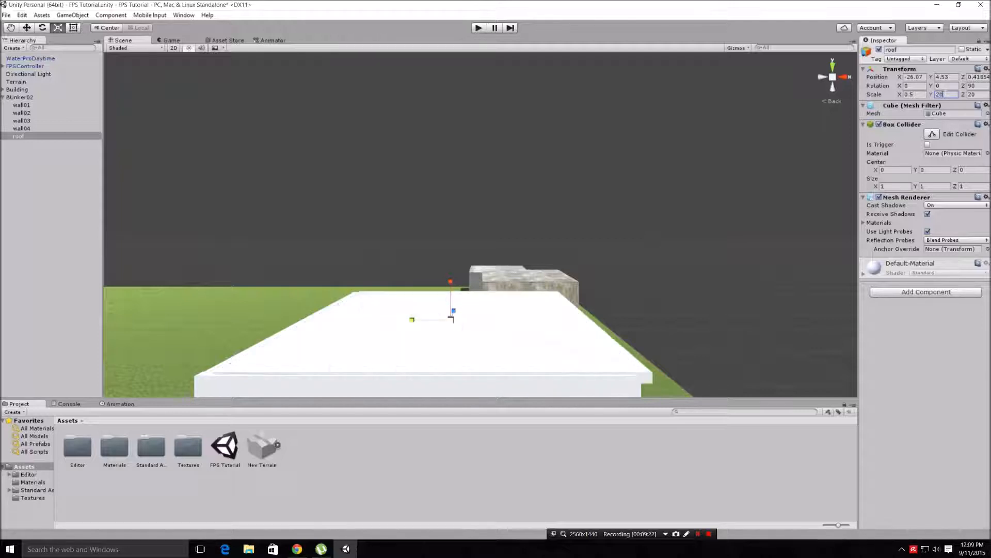
left_click(26, 28)
left_click_drag(413, 320, 401, 320)
- Shorten wall02 to a Z scale of 10 and move it to Z about 5.33, flush with one end of the bunker front
middle_click_drag(401, 322, 431, 345)
left_click_drag(431, 345, 534, 278, "alt")
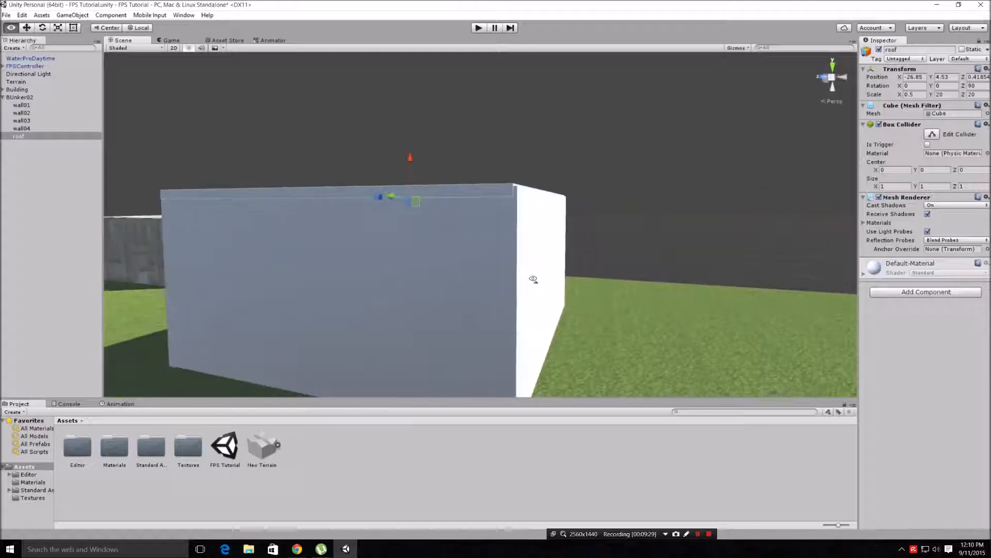
left_click_drag(436, 308, 446, 270, "alt")
left_click(446, 270)
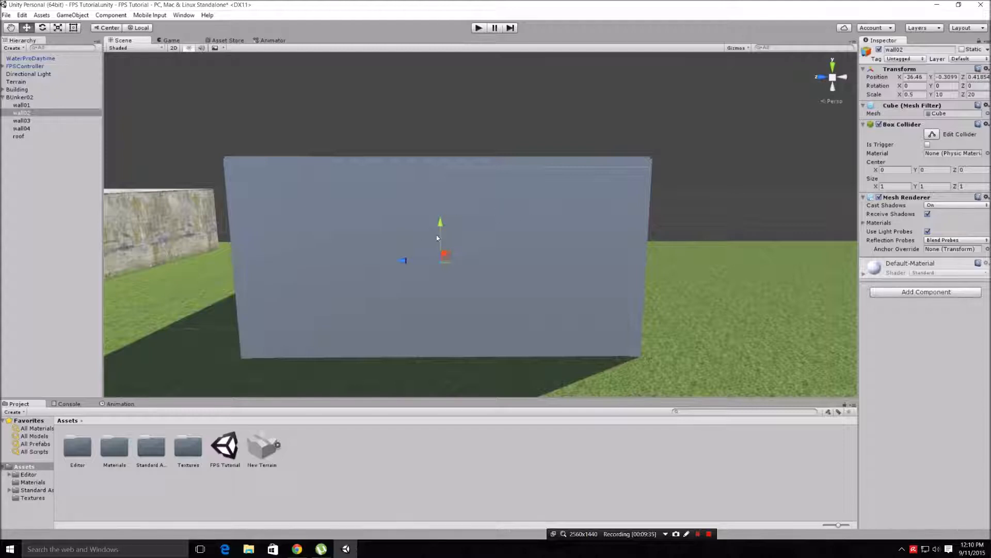
left_click(983, 94)
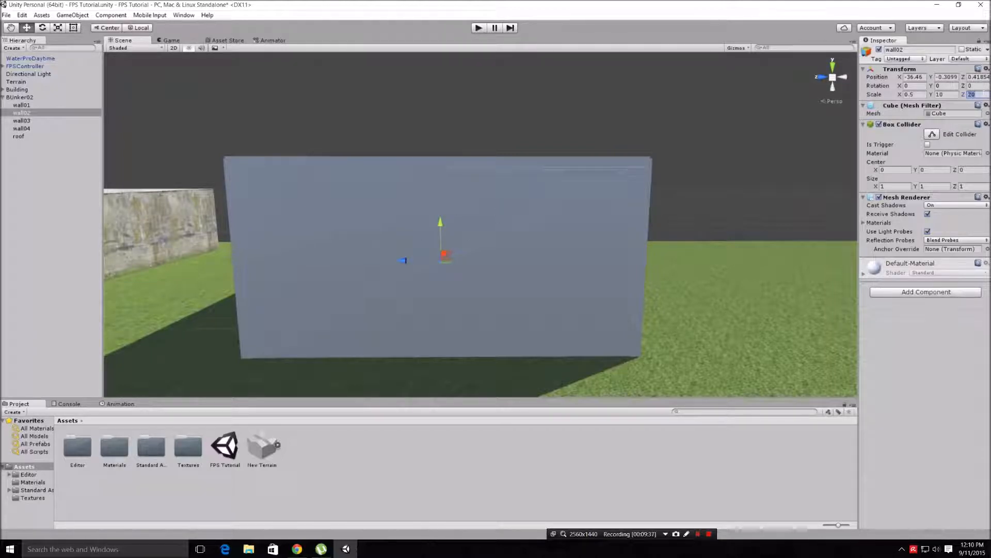
type("10")
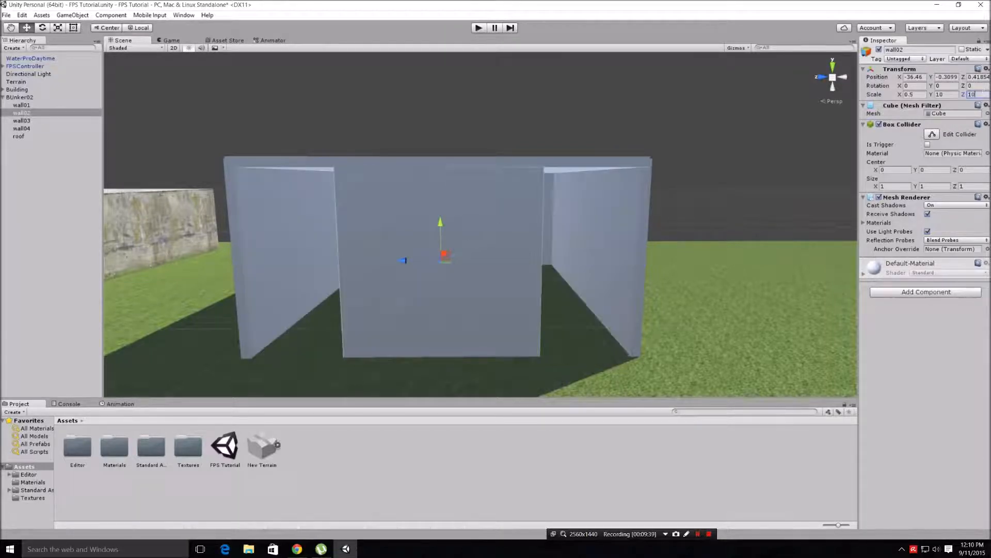
left_click_drag(404, 261, 305, 253)
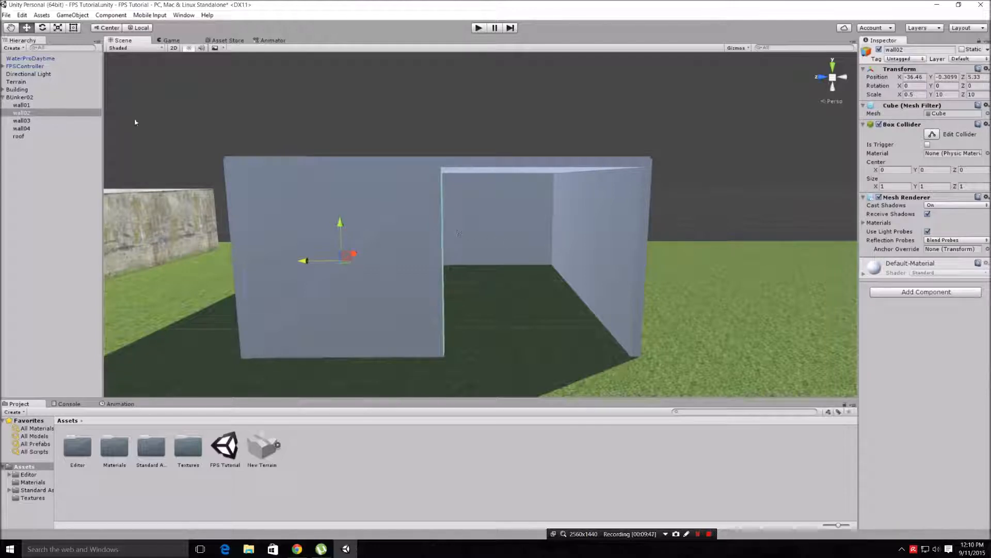
- Duplicate wall02 within BUnker02 and rename the copy as wall05
left_click(57, 114)
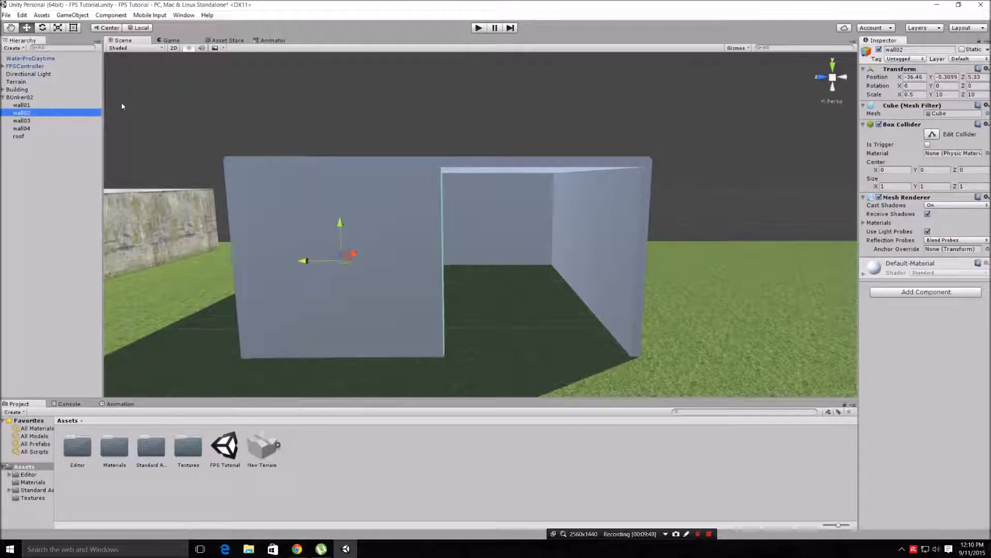
key("ctrl+d")
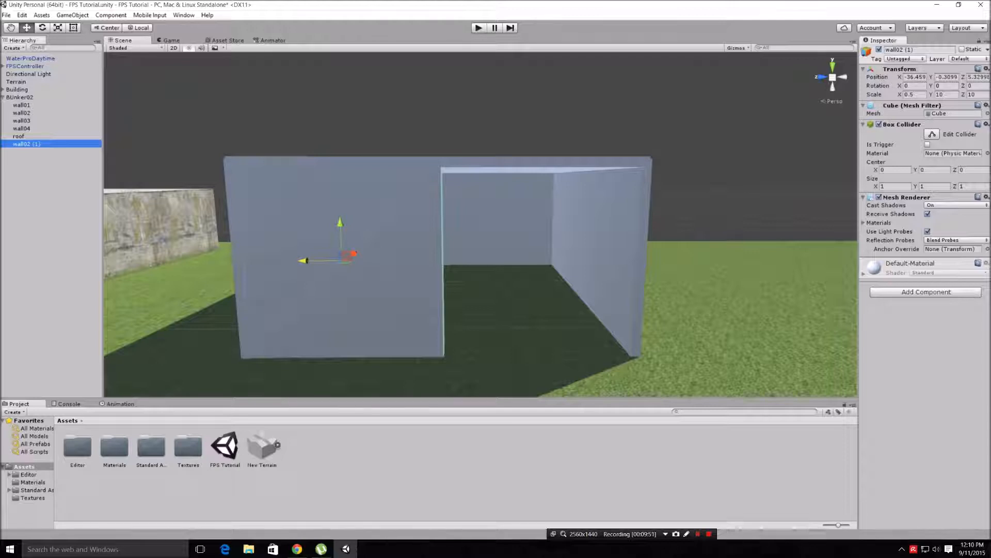
left_click(917, 49)
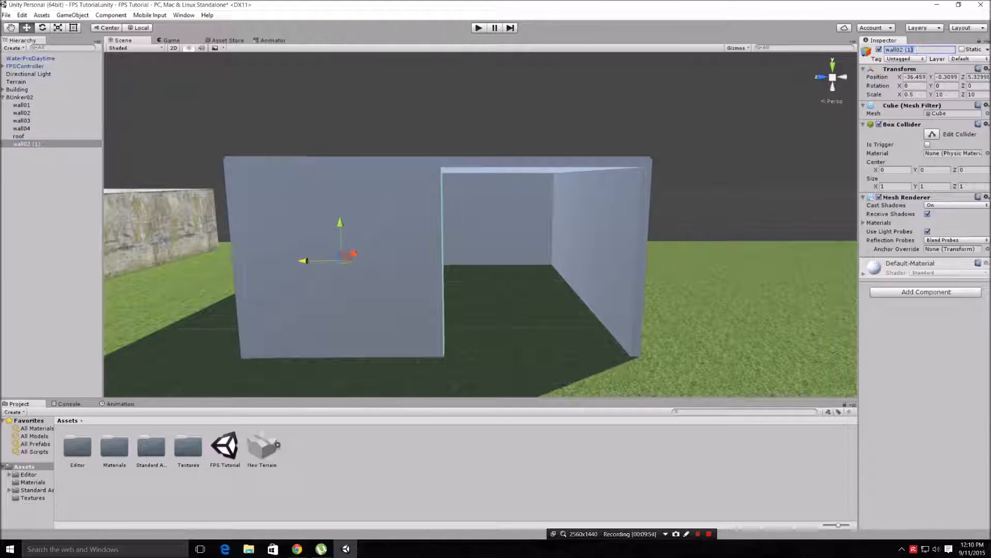
key("BackSpace")
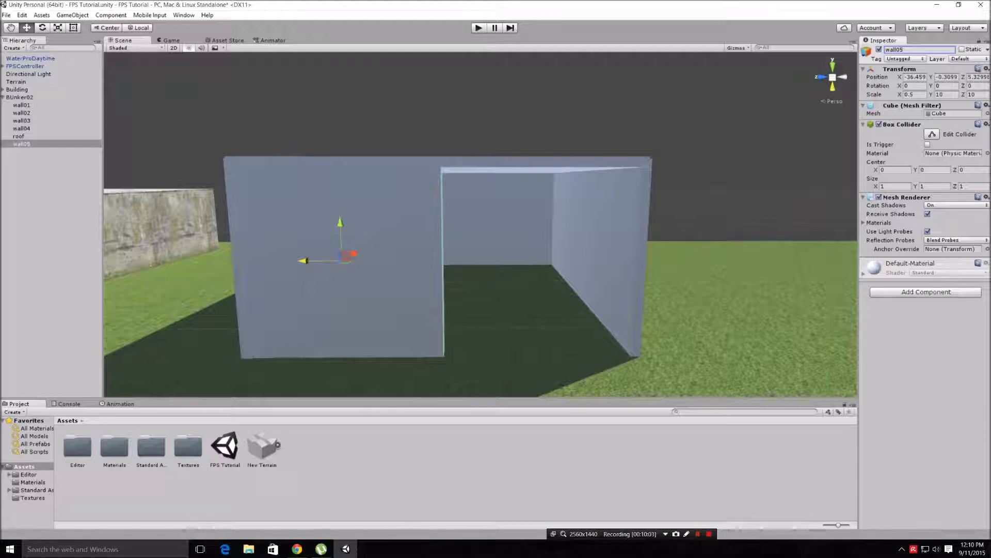
- Set wall05's Z scale to 5 and move it to Z about -7.07, leaving a door gap beside wall02
left_click(972, 95)
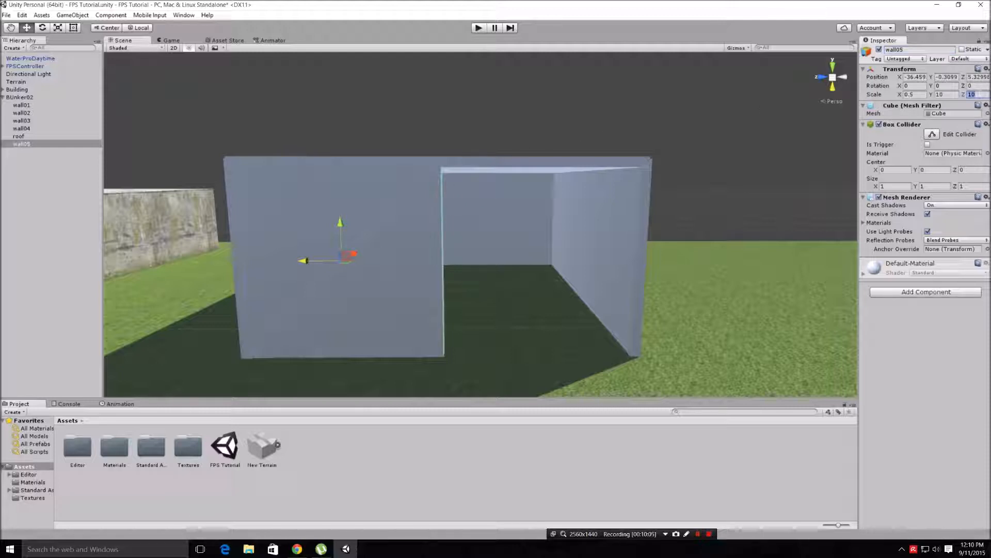
type("5")
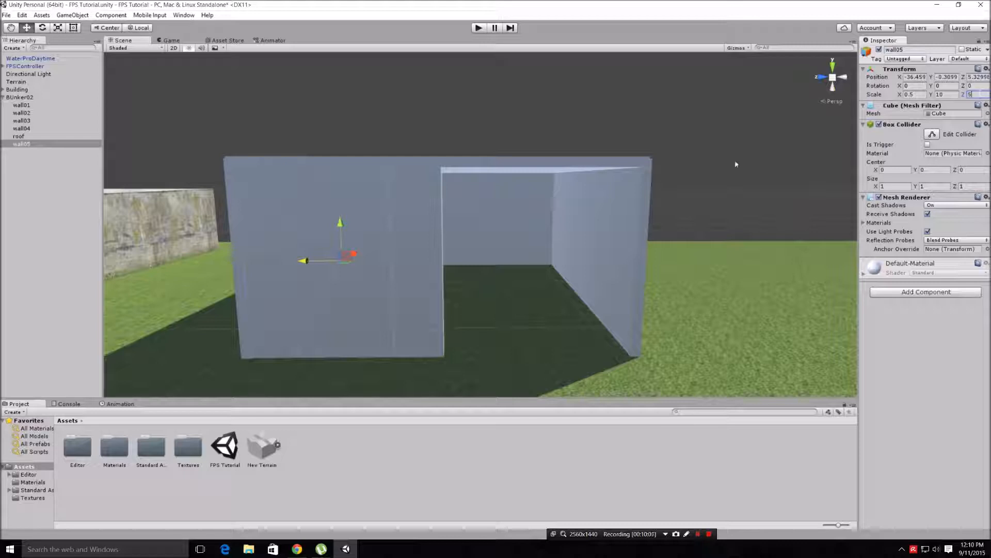
left_click_drag(304, 262, 554, 279)
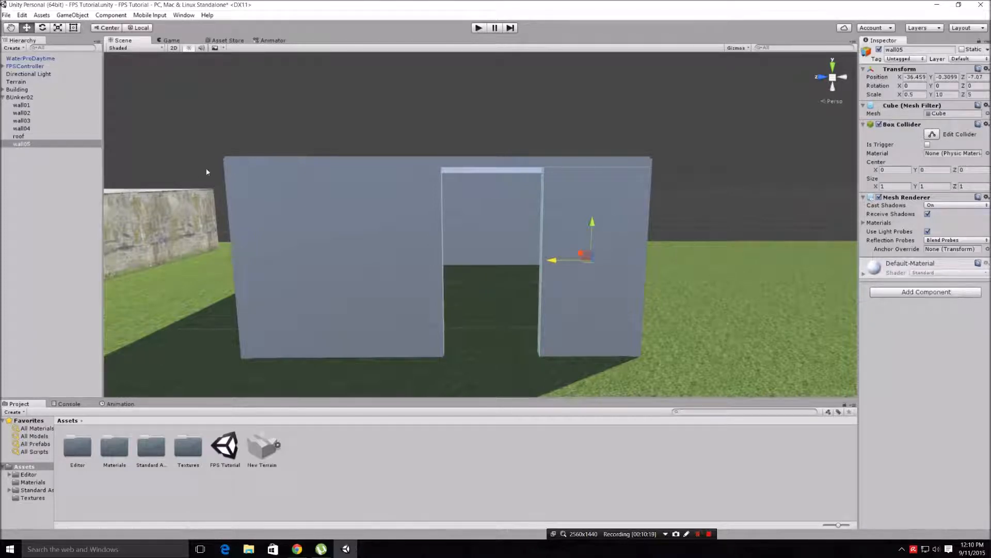
- Duplicate wall05 within BUnker02 and rename the copy as wall06
left_click(54, 144)
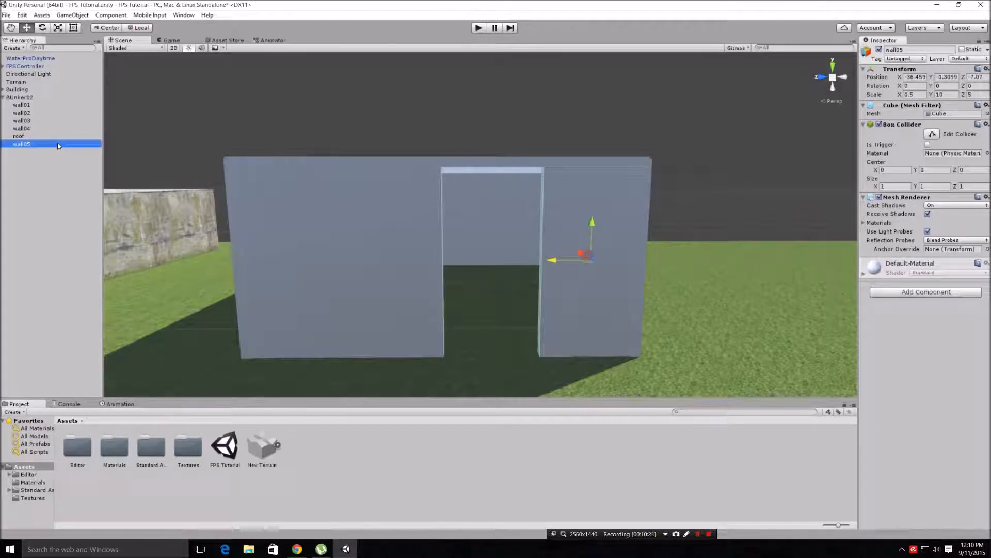
key("ctrl+d")
left_click(914, 50)
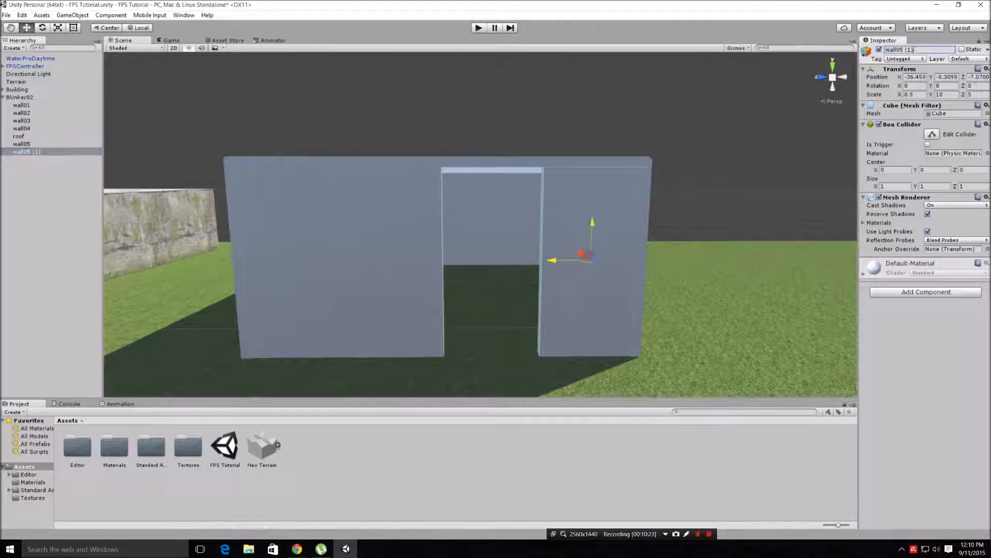
key("BackSpace")
key("BackSpace")
key("BackSpace")
key("BackSpace")
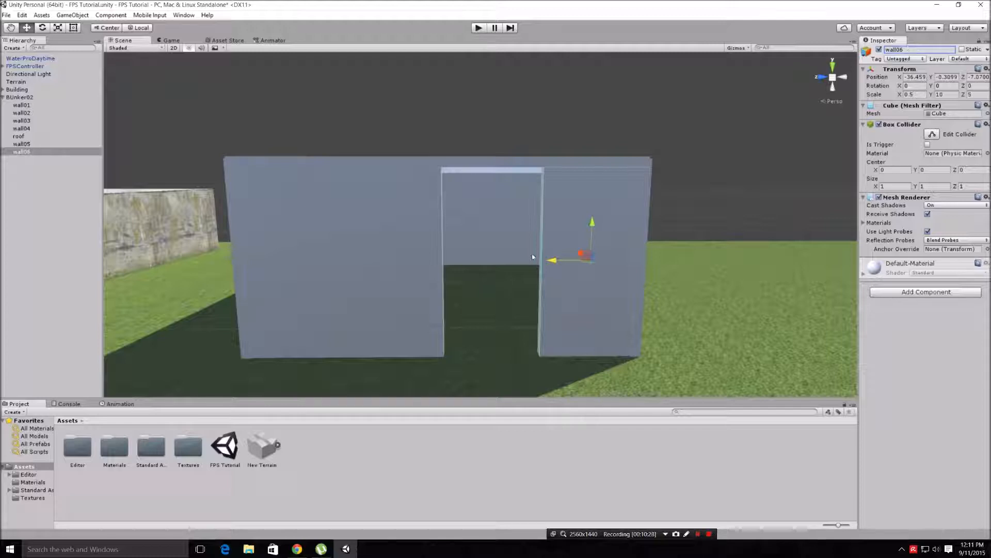
- Move wall06 into the gap at Z about -2.05, set its Y scale to 5 and raise it to Y about 1.99 above the doorway
left_click_drag(552, 260, 453, 259)
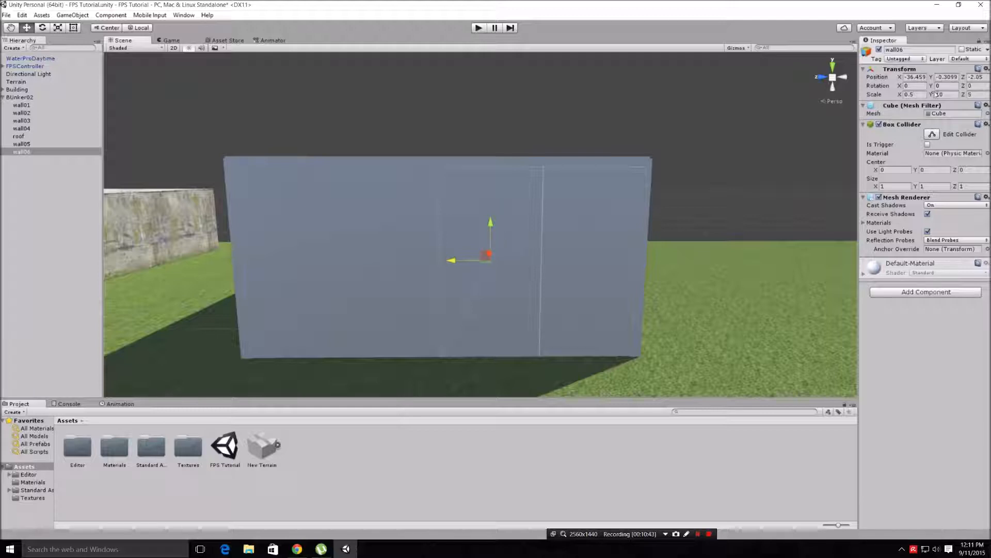
left_click(948, 96)
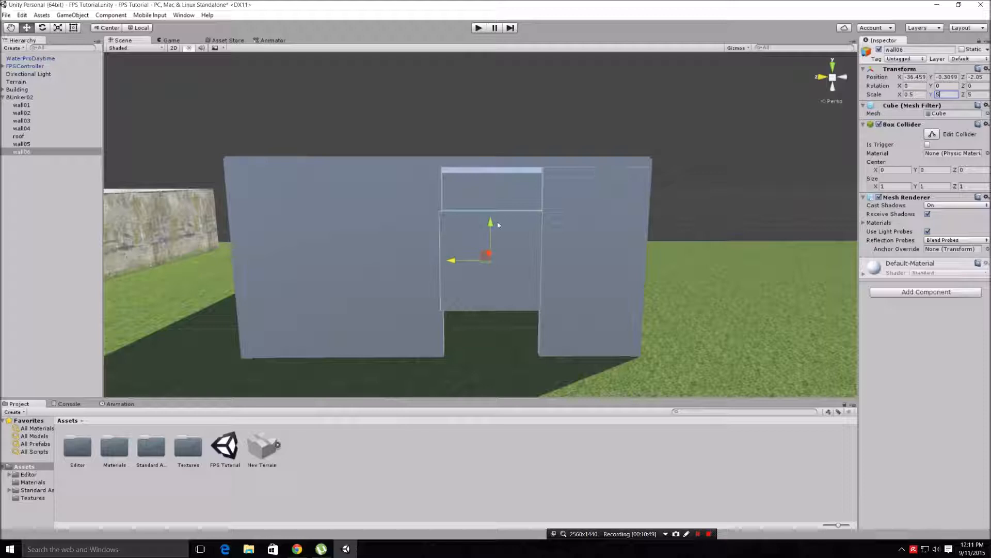
left_click_drag(491, 224, 487, 181)
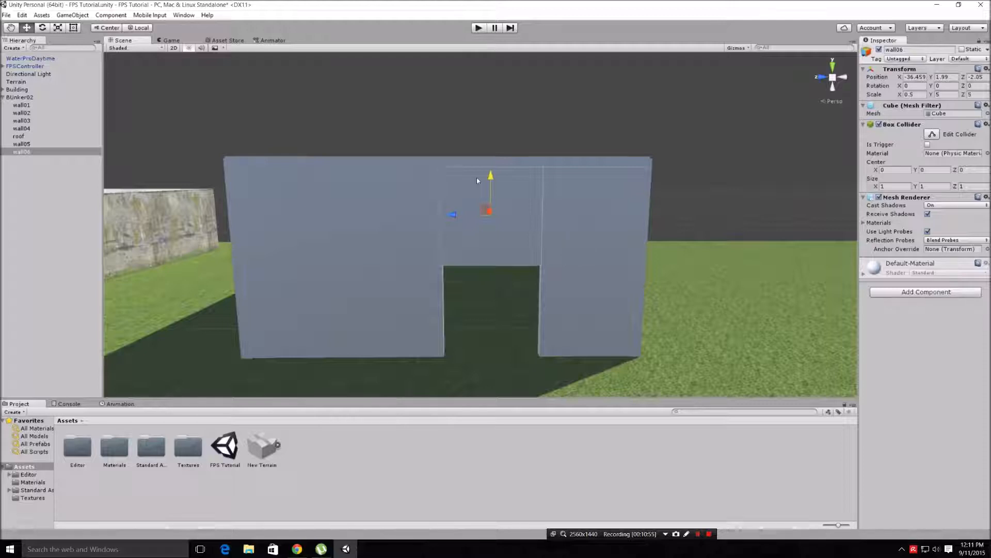
middle_click_drag(507, 305, 507, 283)
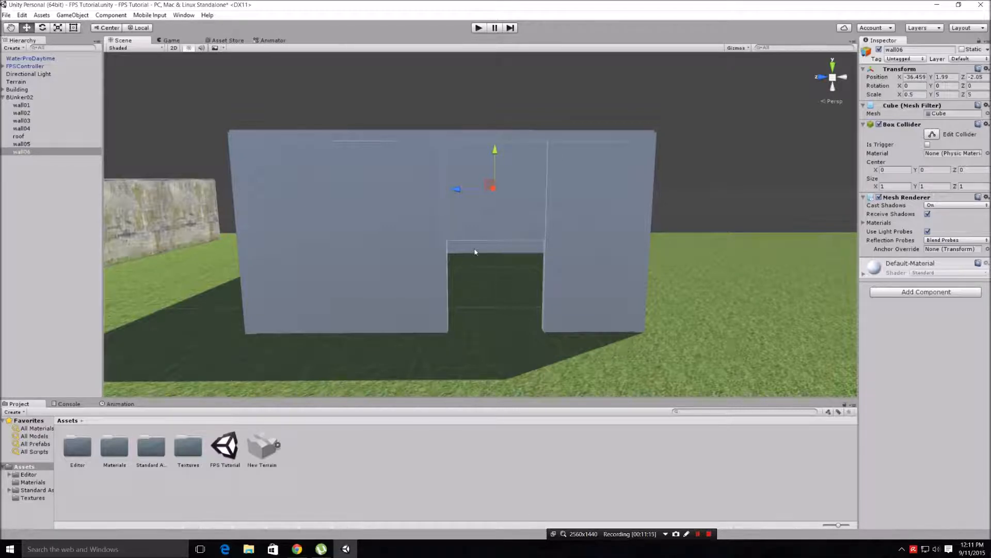
- Duplicate the roof within BUnker02 and rename the copy as floor
middle_click_drag(548, 187, 526, 232)
right_click_drag(526, 232, 531, 268)
middle_click_drag(508, 262, 506, 309)
left_click(475, 189)
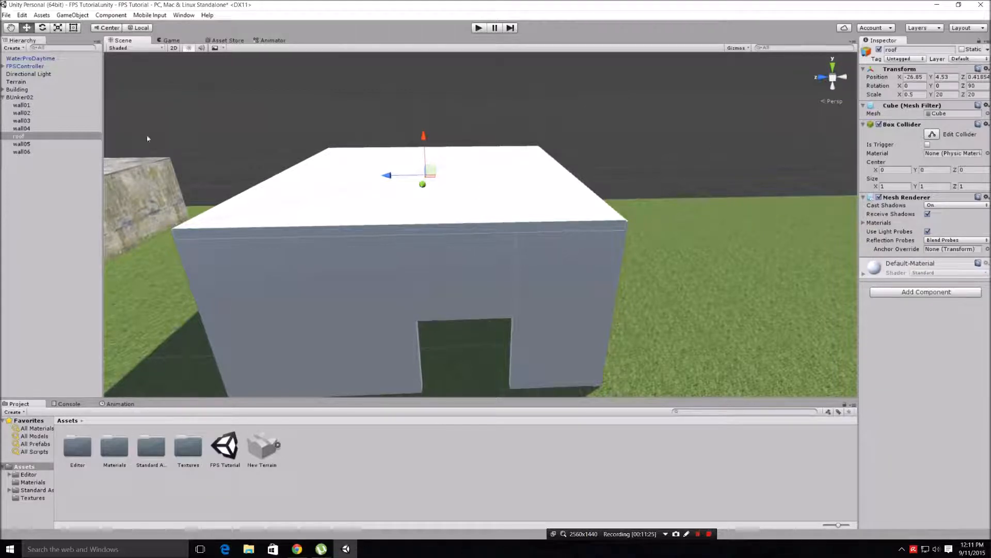
left_click(59, 135)
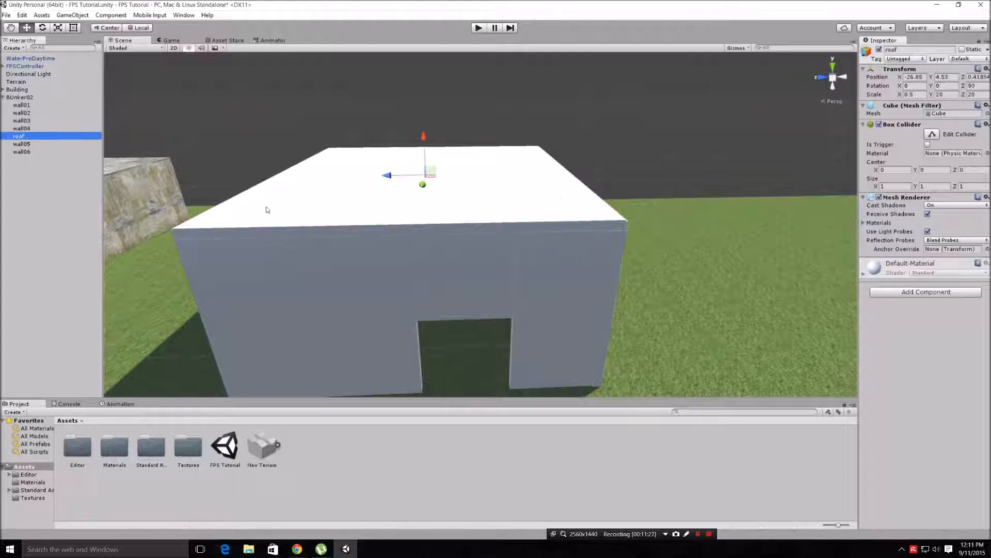
key("ctrl+d")
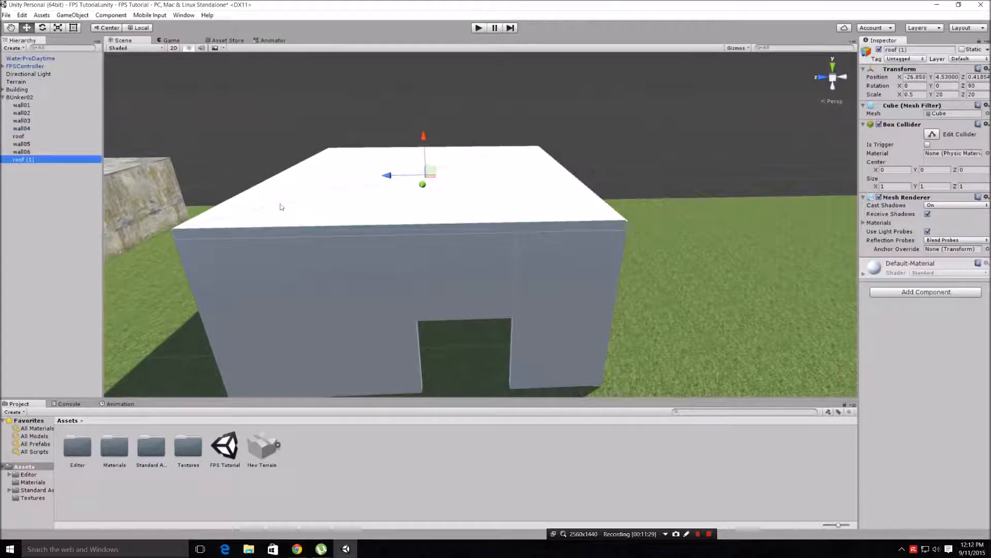
left_click(917, 50)
type("f")
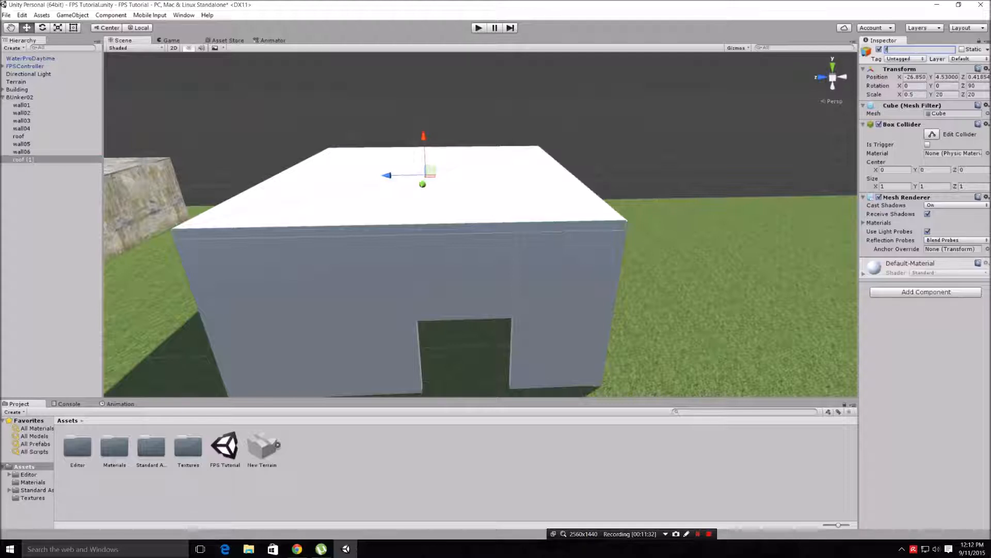
type("loor")
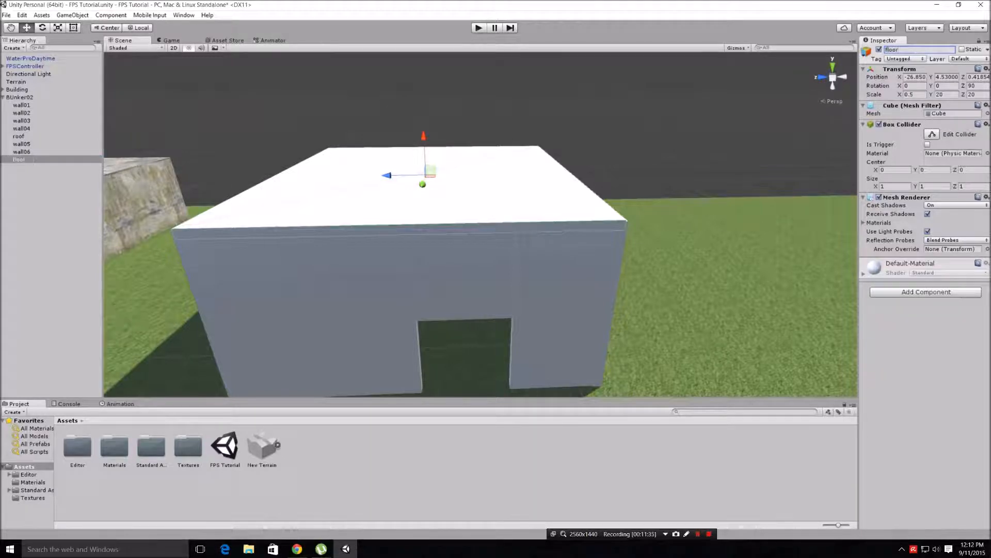
- Lower the floor to the base of the walls at Y about -5.33 and thin it to an X scale of 0.2
left_click_drag(423, 191, 448, 138, "alt")
right_click_drag(448, 138, 447, 136)
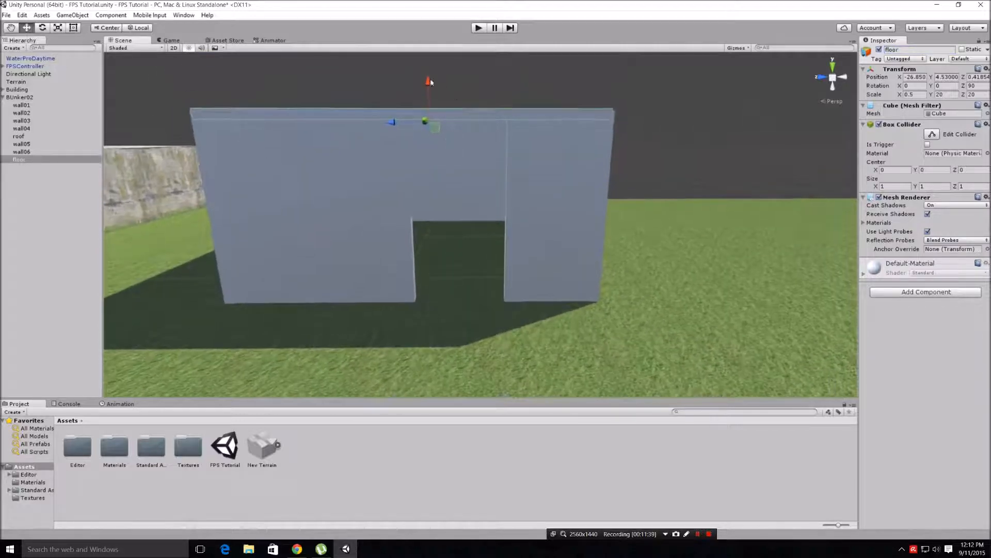
left_click_drag(428, 81, 414, 213)
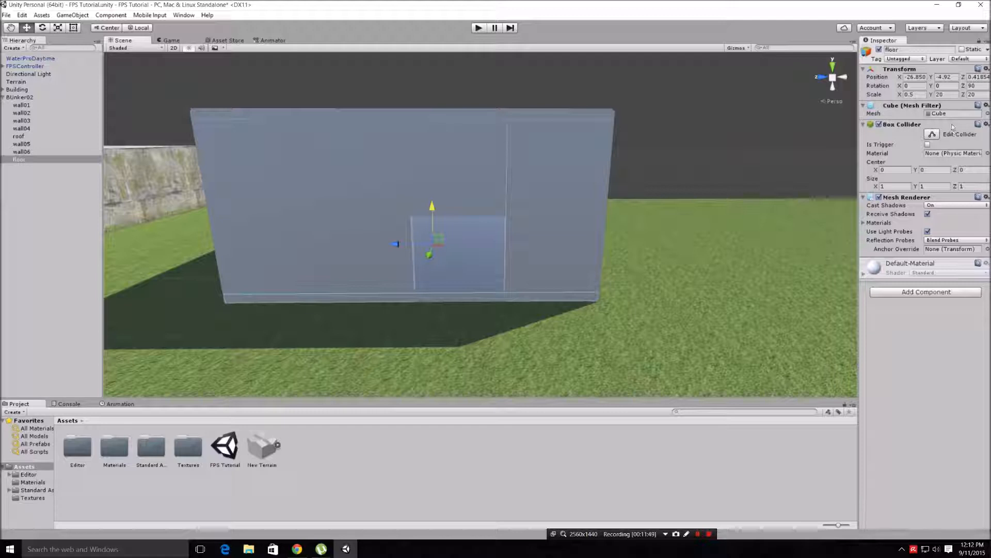
left_click(921, 95)
type(".2")
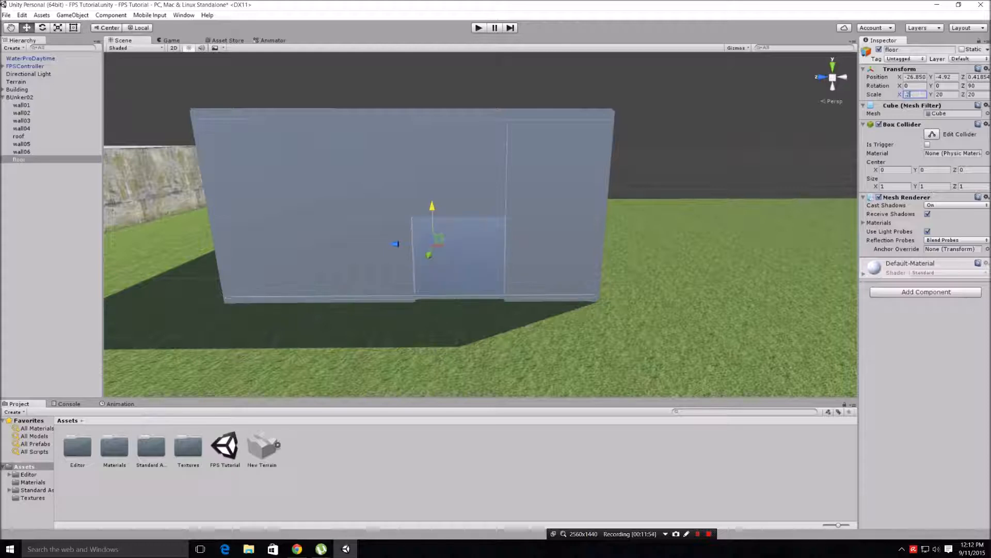
key("Return")
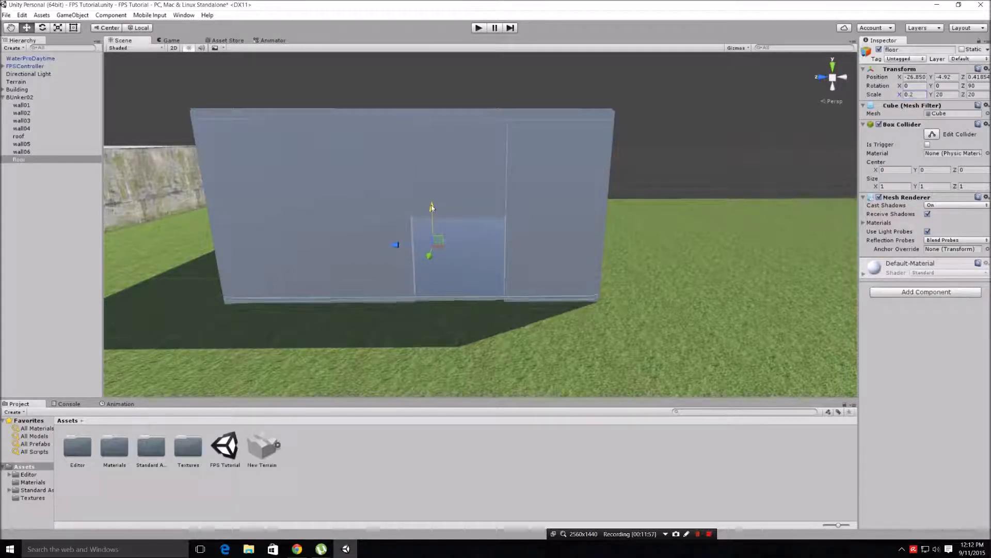
left_click_drag(432, 207, 432, 210)
middle_click_drag(542, 265, 580, 299)
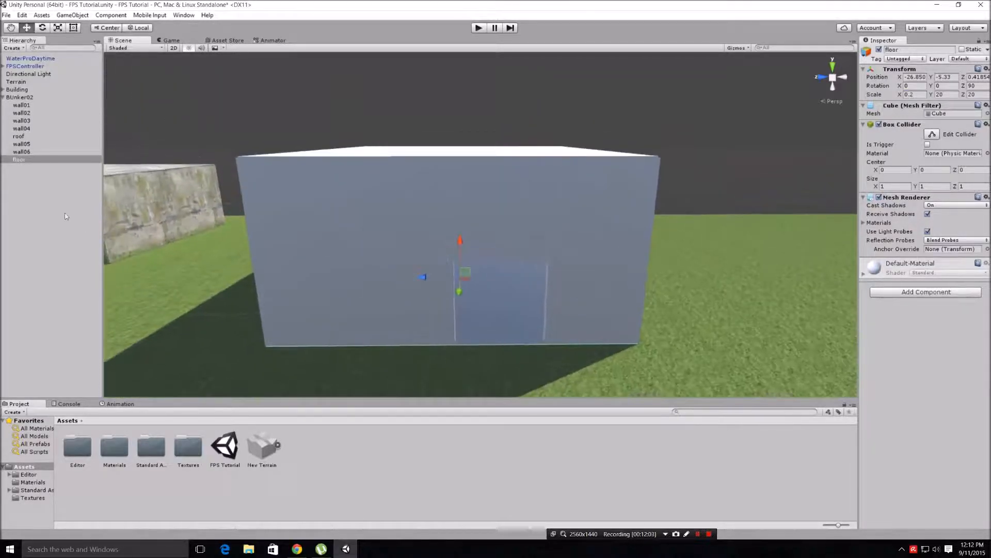
- Switch to Chrome to look over the ConcreteFloors0054 texture images on textures.com, and return to the Unity scene
middle_click_drag(300, 214, 297, 258)
mouse_move(287, 251)
left_mouse_down("alt")
mouse_move(332, 260)
mouse_move(293, 256)
left_mouse_up("alt")
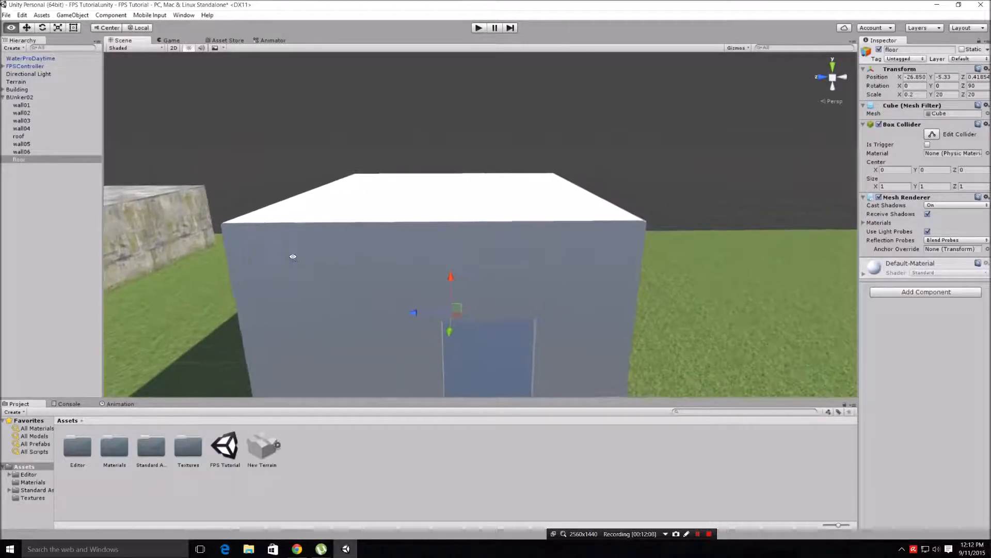
left_click(296, 547)
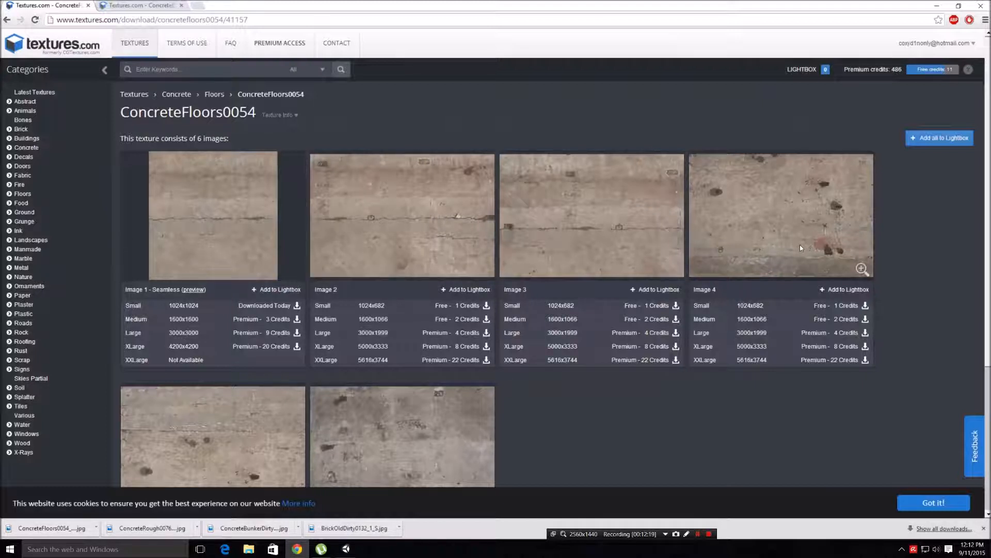
scroll(594, 228, "down", 3)
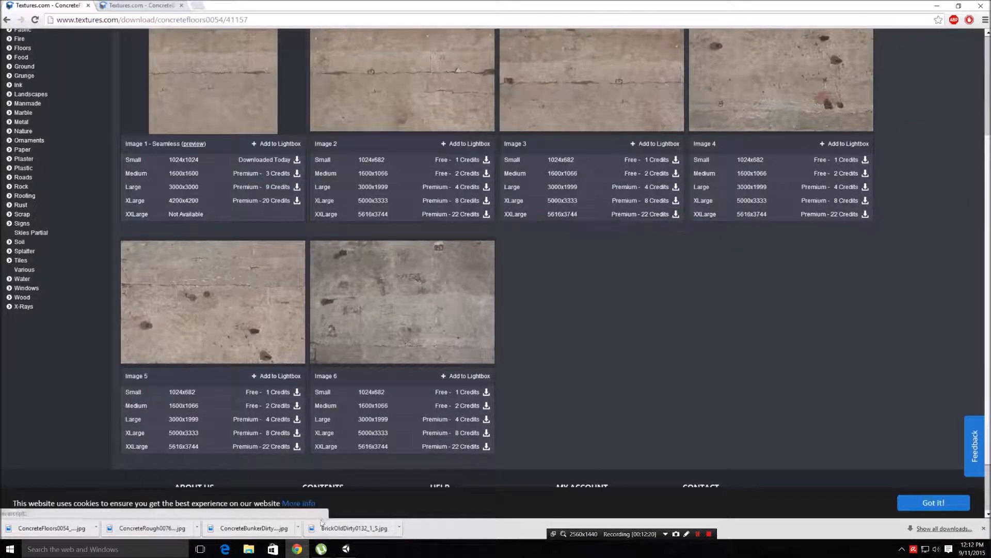
left_click(346, 548)
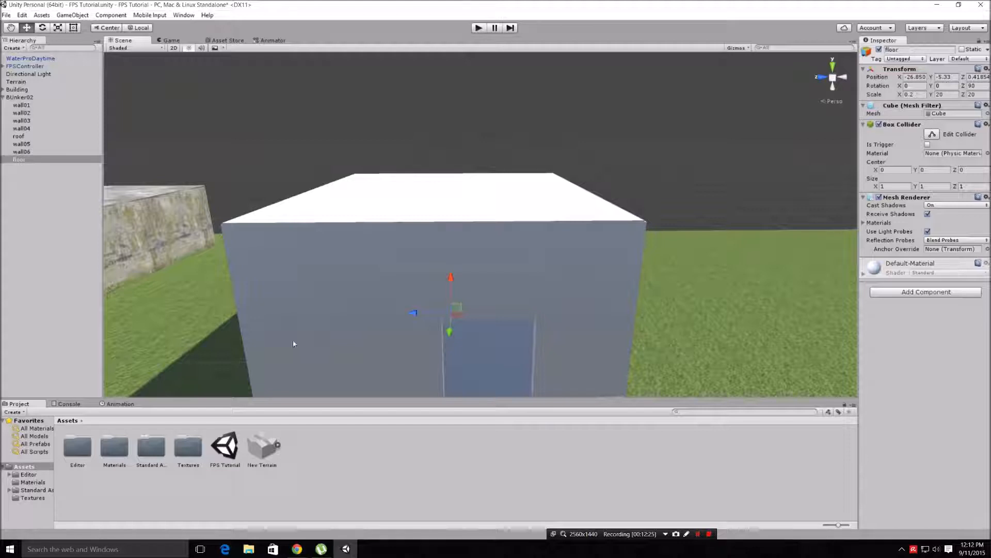
scroll(142, 311, "down", 6)
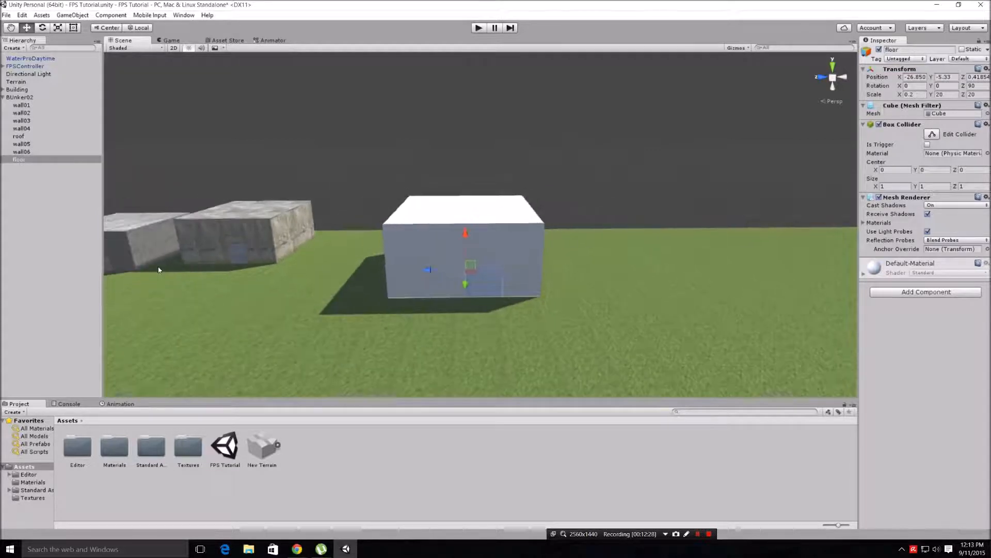
middle_click_drag(159, 269, 89, 262)
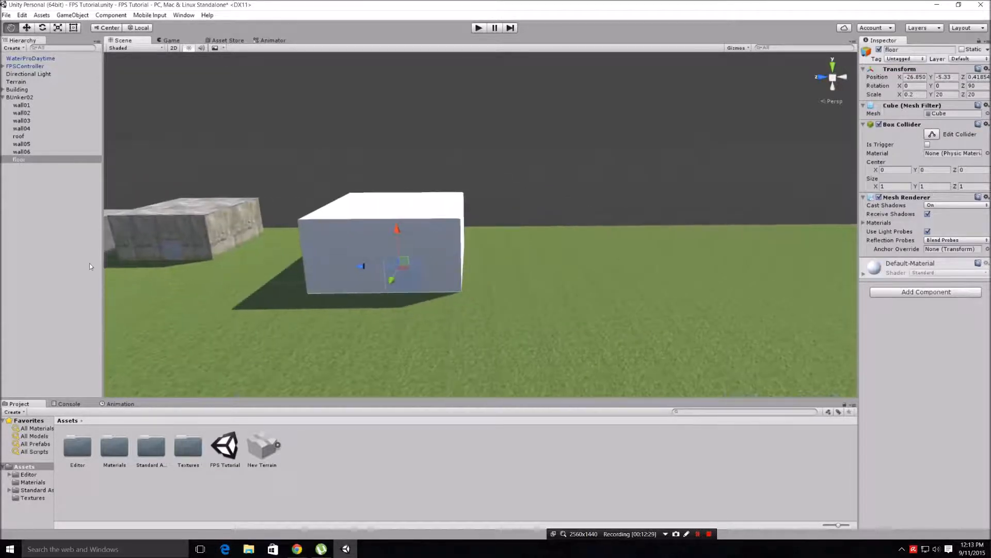
- Switch to Chrome and search textures.com for old bricks
scroll(89, 262, "up", 4)
middle_click_drag(170, 280, 427, 279)
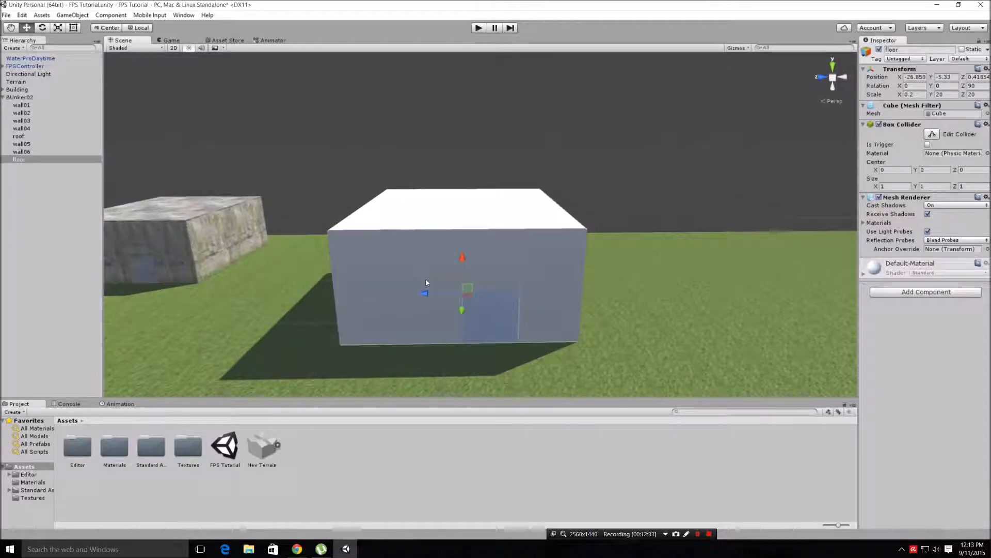
left_click(297, 548)
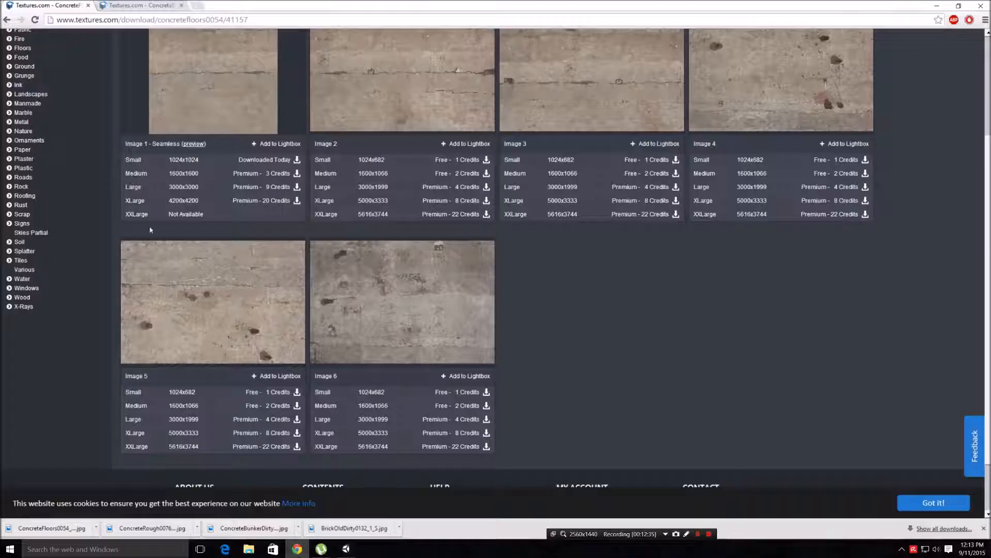
scroll(149, 225, "up", 3)
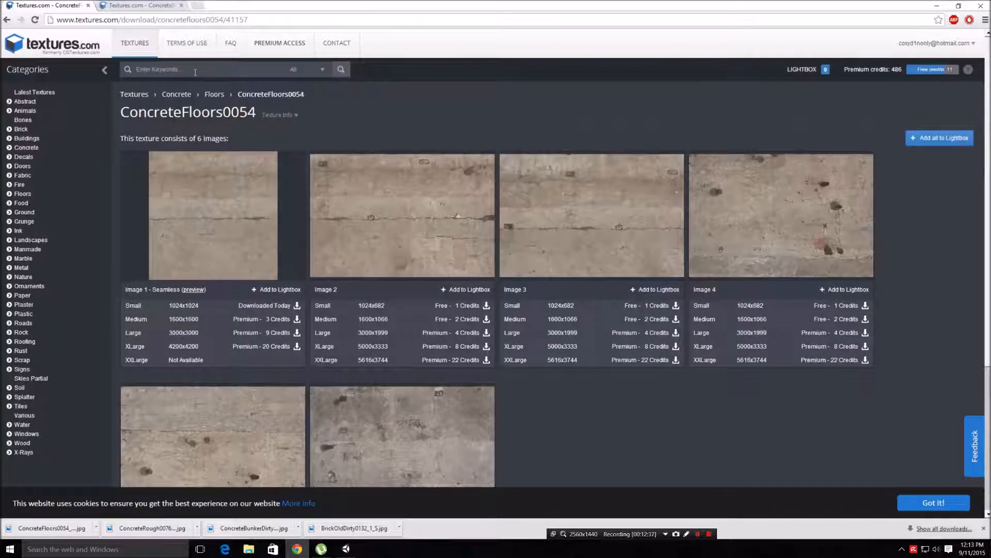
left_click(195, 73)
type("c")
type("ld bri")
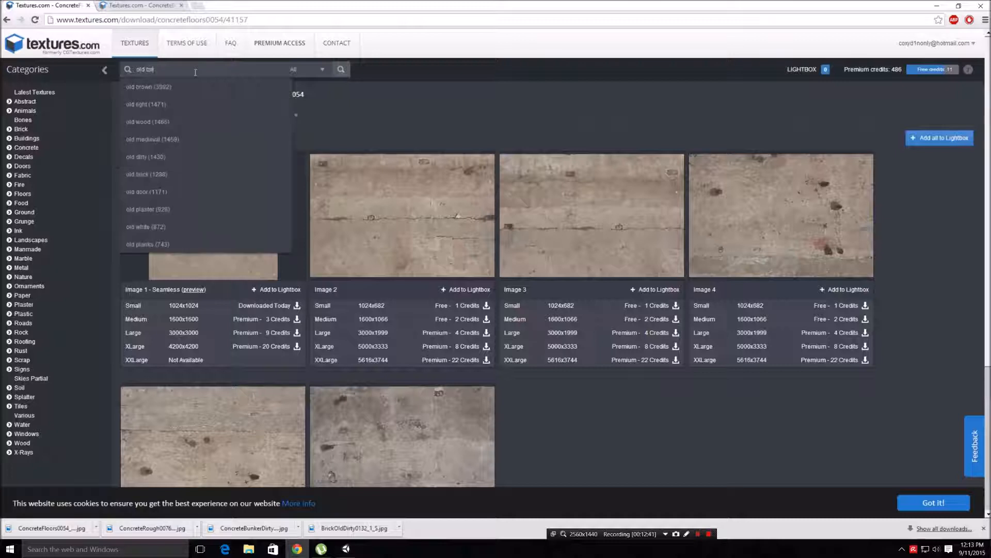
key("Return")
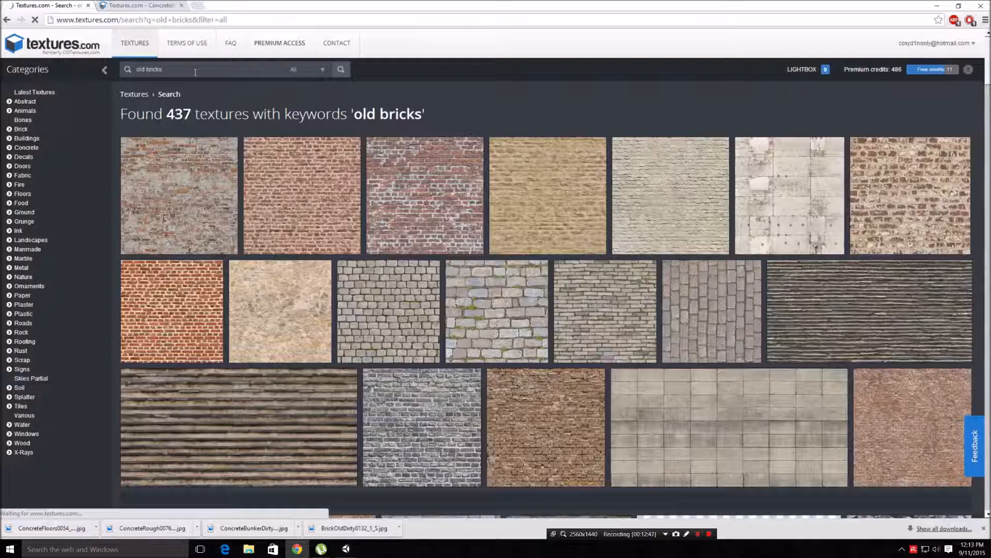
- Open the BrickSmallPlaster0080 texture and download the small 1024x1024 version of its seamless image
scroll(321, 257, "down", 2)
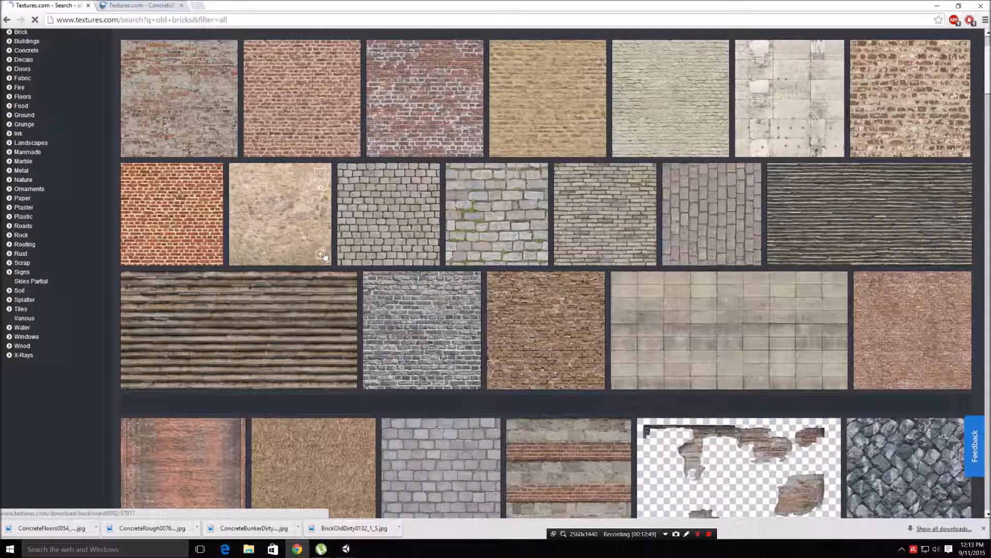
scroll(324, 256, "up", 2)
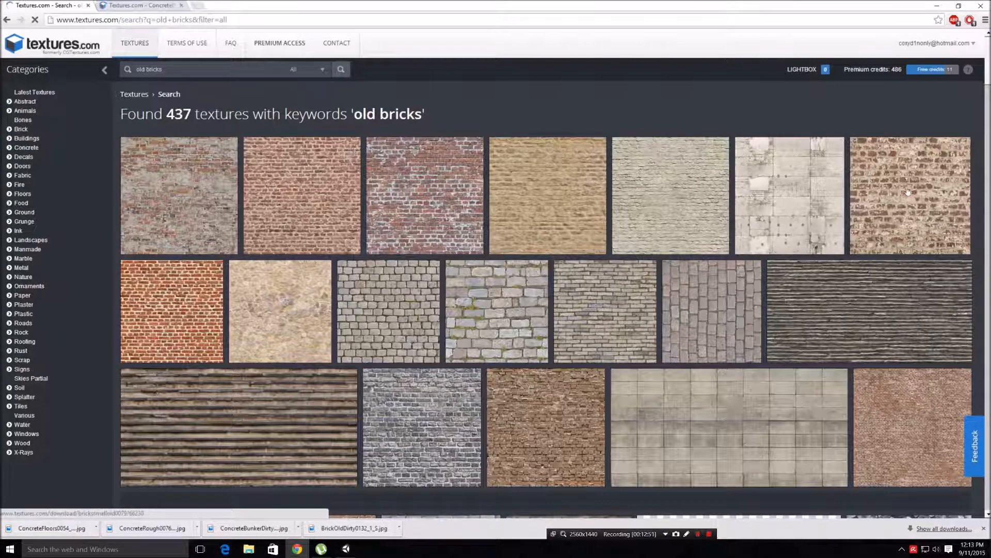
left_click(164, 190)
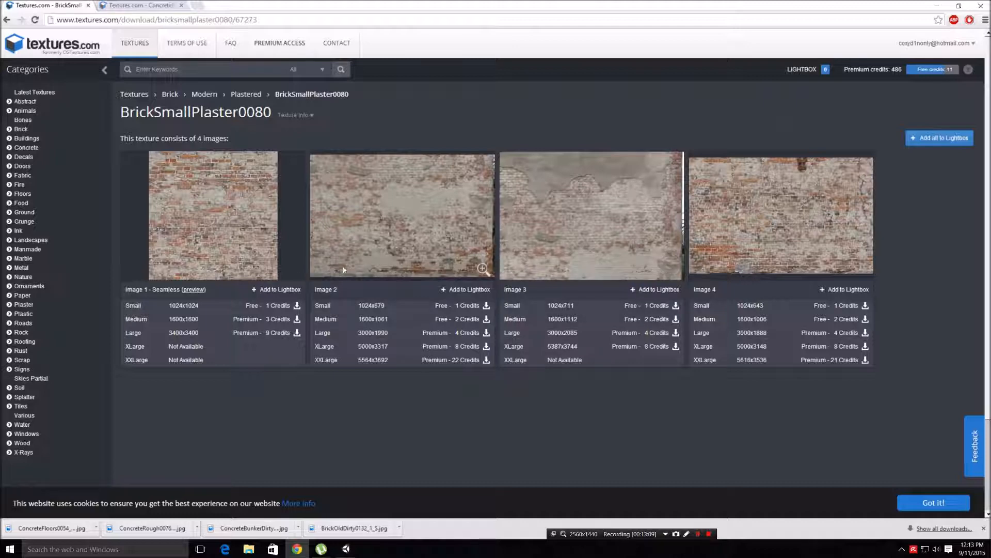
left_click(297, 305)
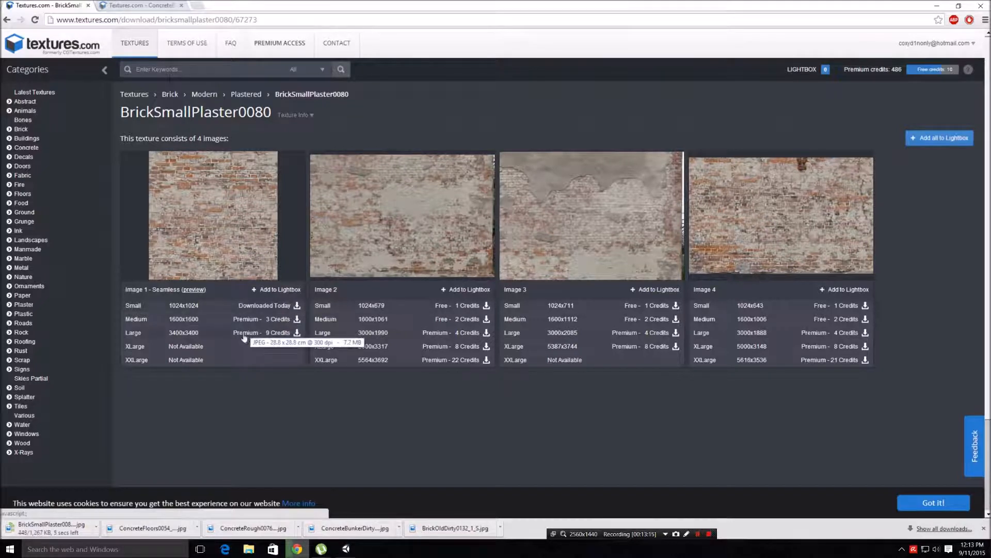
- Bring the downloaded BrickSmallPlaster image from the Downloads folder into the Assets of the Unity project
left_click(933, 11)
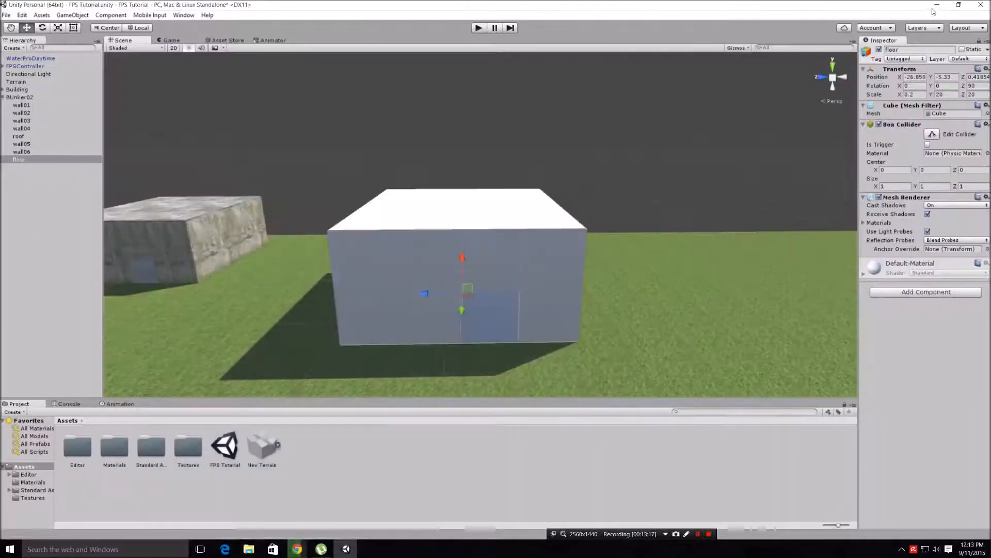
left_click(933, 6)
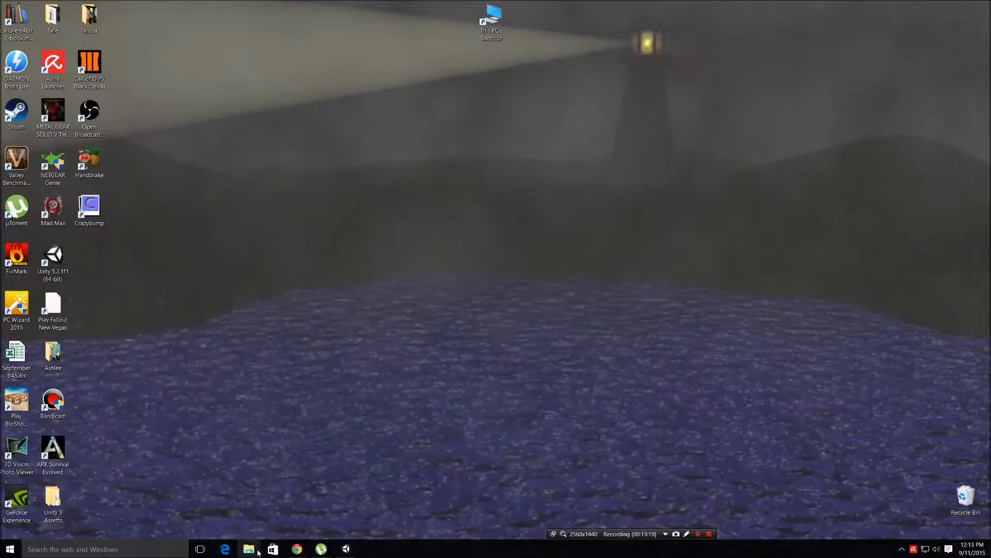
left_click(249, 548)
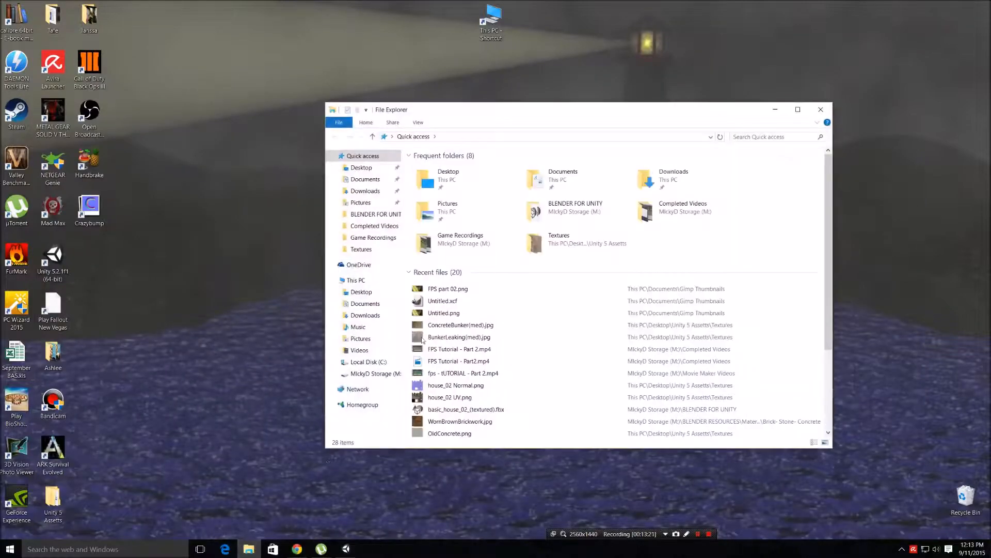
double_click(646, 180)
left_click_drag(449, 183, 335, 490)
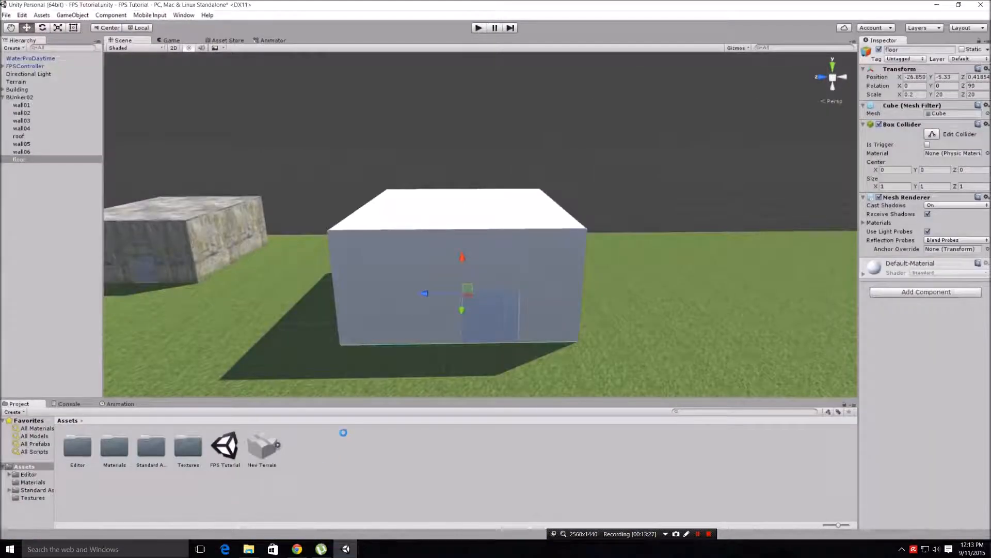
- Apply the BrickSmallPlaster texture to all the outer walls of BUnker02, including the pieces around the doorway
left_click_drag(234, 453, 371, 299)
left_click_drag(240, 433, 504, 253)
left_click_drag(229, 459, 532, 266)
middle_click_drag(623, 264, 614, 265)
left_click_drag(614, 266, 492, 266)
left_click_drag(225, 447, 418, 276)
left_click(844, 76)
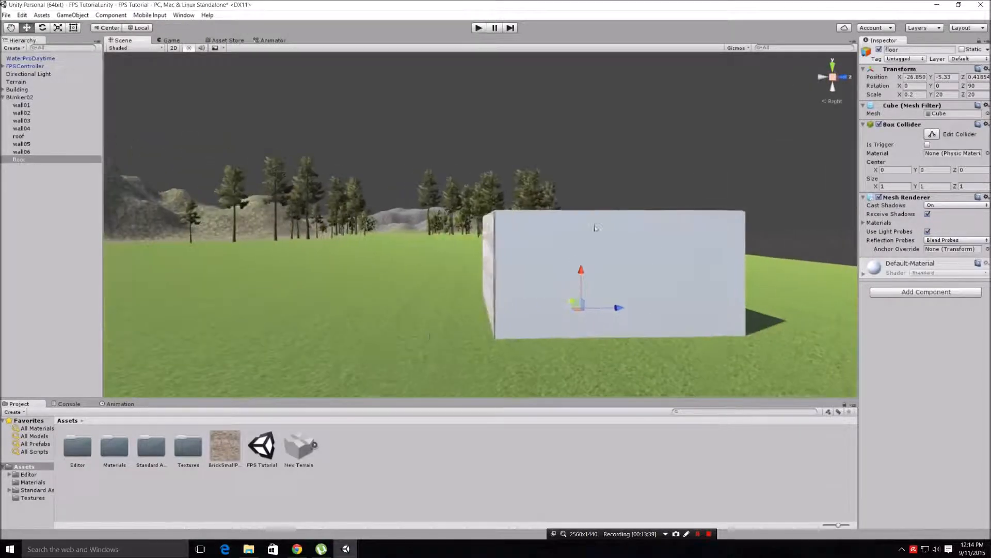
left_click_drag(520, 299, 545, 291)
middle_click_drag(545, 290, 395, 299)
left_click(842, 76)
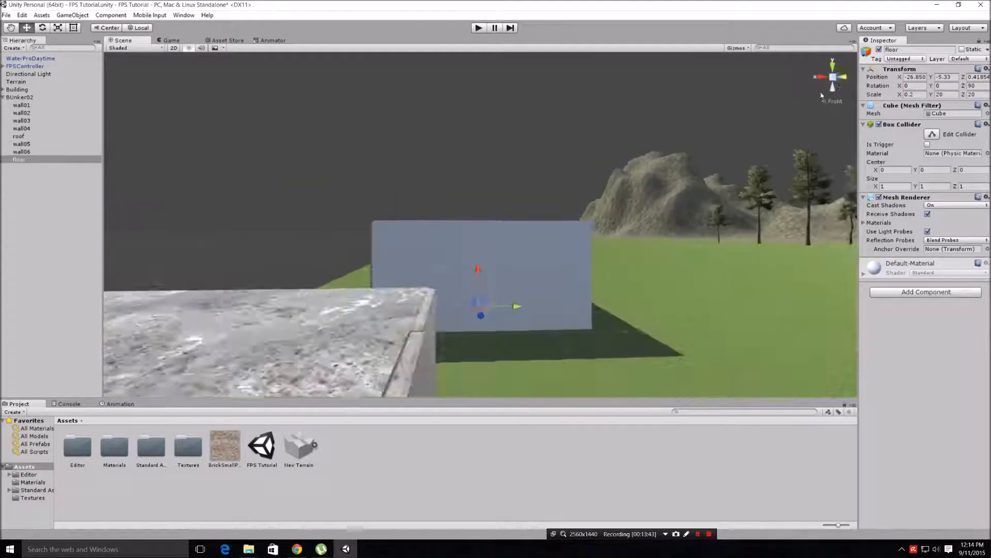
left_click_drag(229, 446, 474, 289)
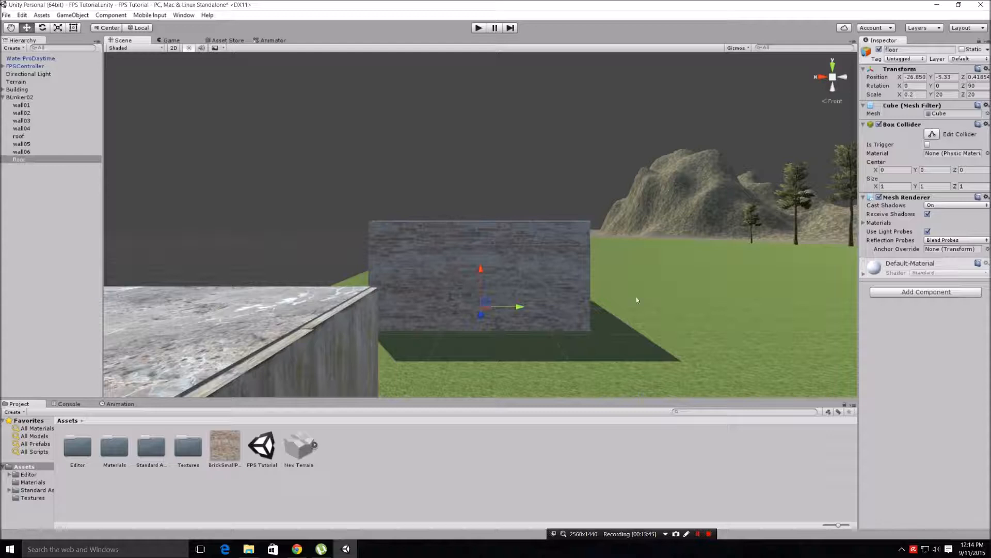
- Inspect the brick-textured walls of BUnker02 from several angles around the bunker
middle_click_drag(637, 299, 429, 381)
right_click_drag(503, 331, 405, 374)
middle_click_drag(542, 297, 318, 323)
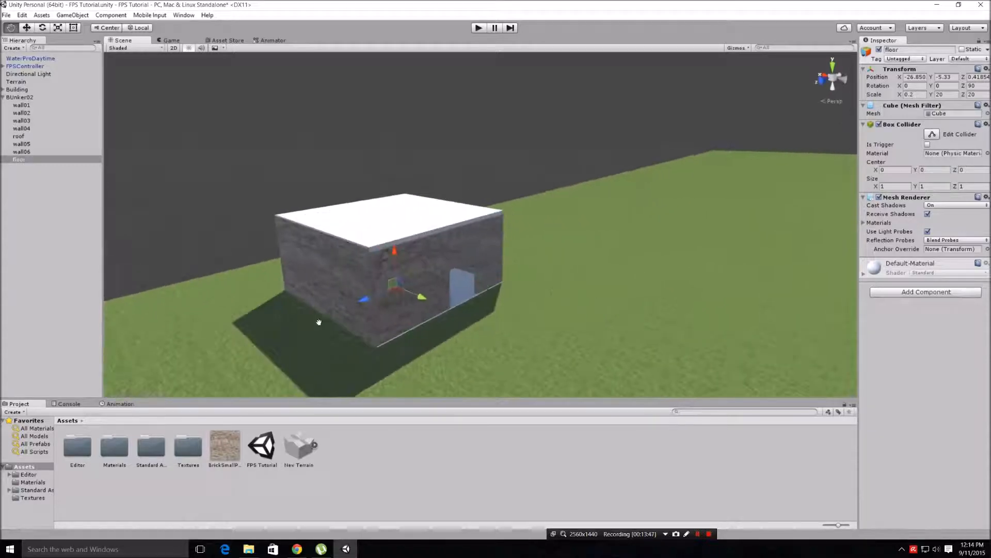
right_click_drag(469, 274, 396, 289)
middle_click_drag(396, 287, 232, 273)
scroll(300, 264, "up", 8)
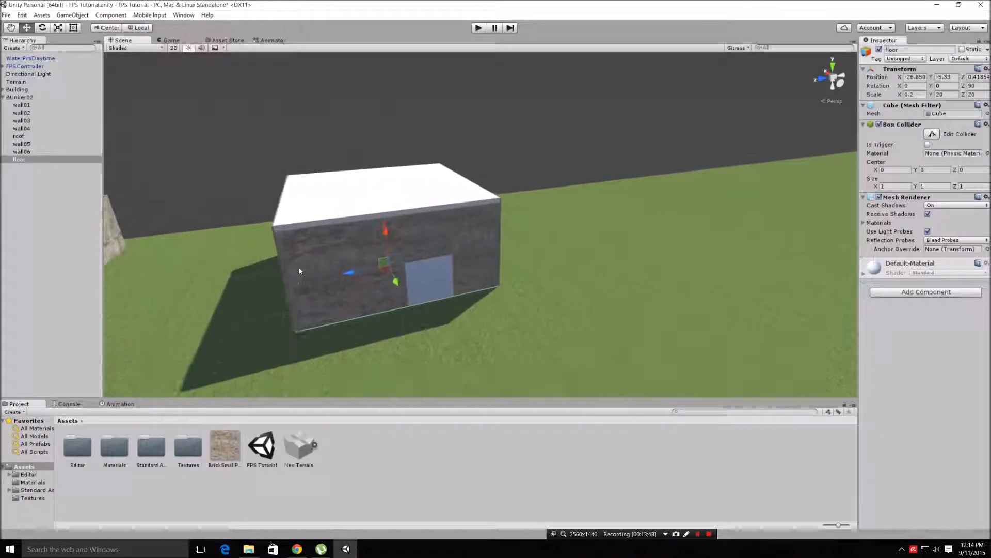
scroll(301, 262, "up", 1)
middle_click_drag(301, 253, 336, 209)
right_click_drag(411, 209, 361, 222)
middle_click_drag(353, 202, 321, 265)
scroll(330, 253, "down", 4)
right_click_drag(321, 265, 331, 264)
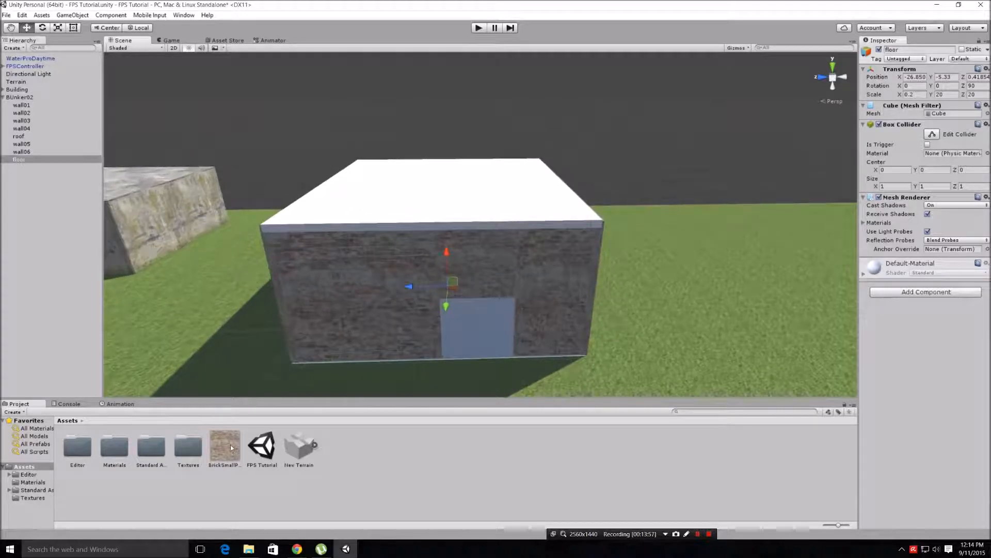
- Move the BrickSmallPlaster texture into the Textures folder and open that folder
left_click_drag(193, 448, 187, 448)
scroll(259, 321, "down", 2)
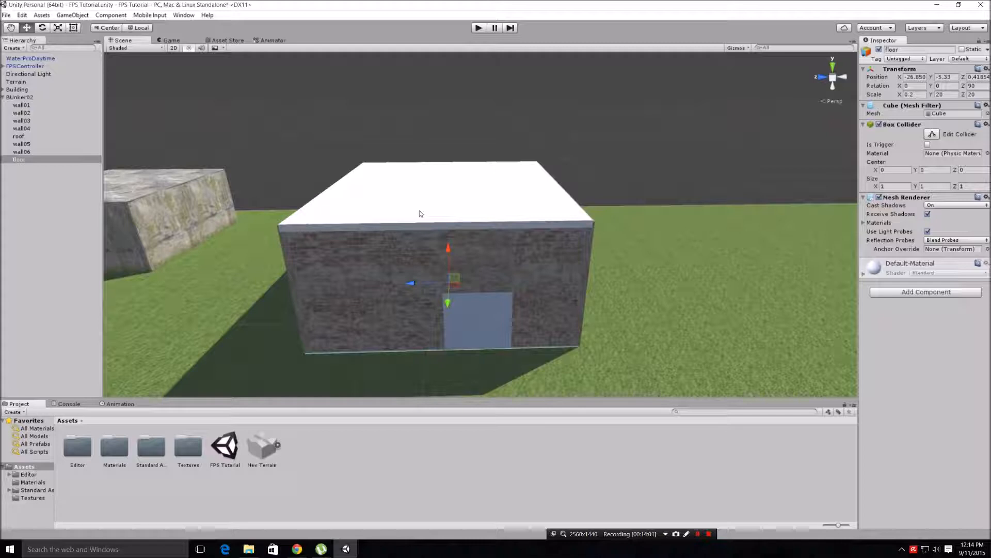
double_click(201, 445)
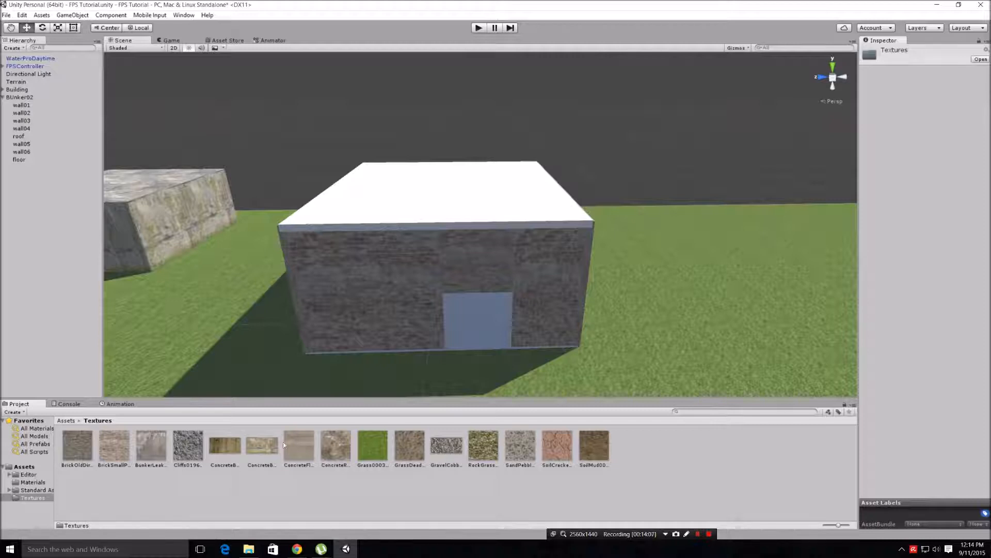
- Apply the BunkerLeaking concrete texture to the roof of BUnker02
left_click_drag(228, 353, 407, 213)
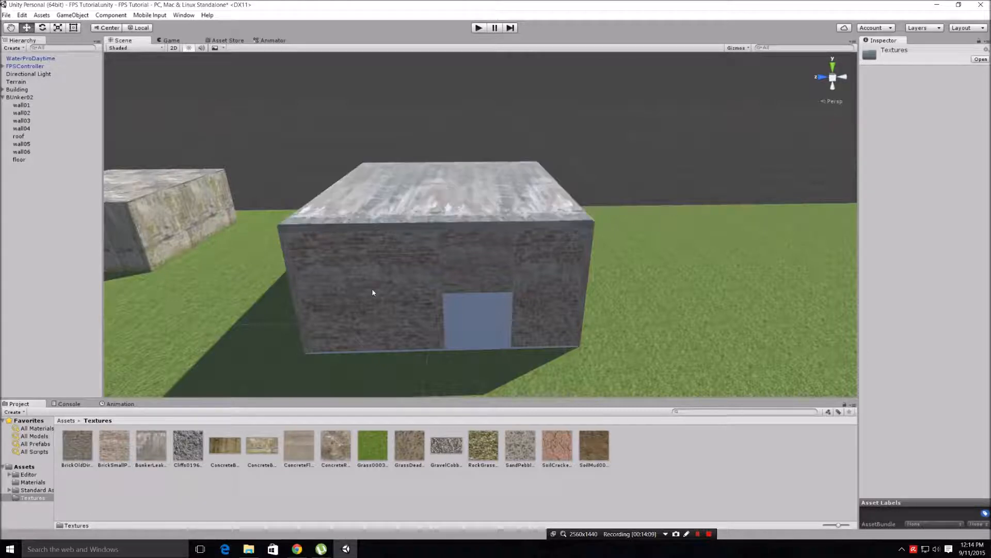
left_click_drag(393, 297, 443, 244)
key("w")
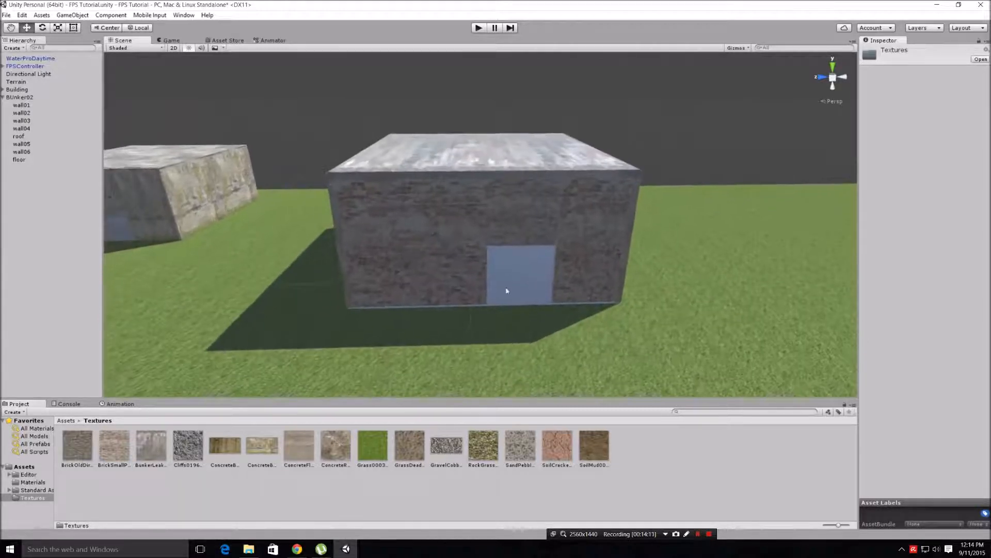
- Select the floor inside the doorway and apply the ConcreteBunkerDirty0028 texture to it
left_click(524, 295)
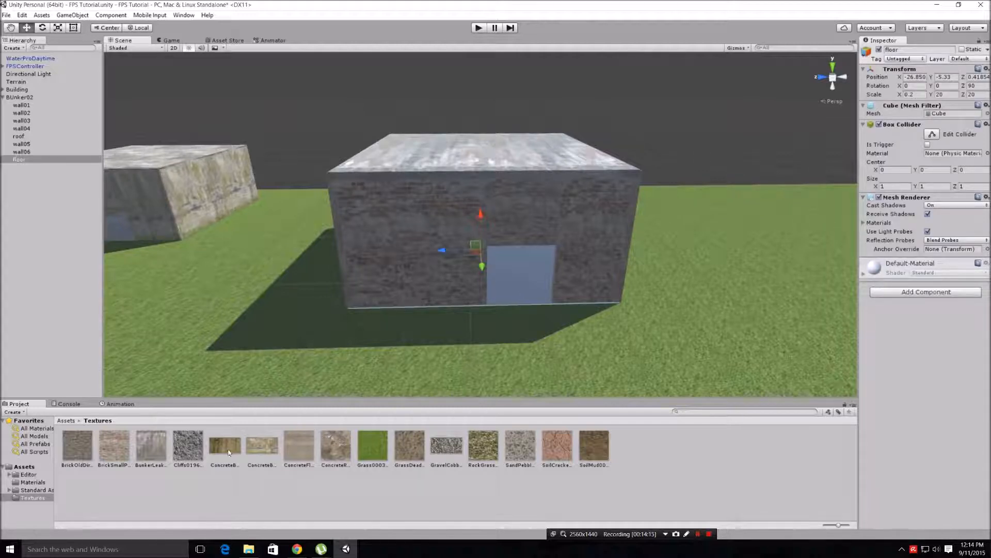
left_click_drag(252, 448, 499, 279)
middle_click_drag(500, 278, 375, 281)
middle_click_drag(504, 104, 395, 298)
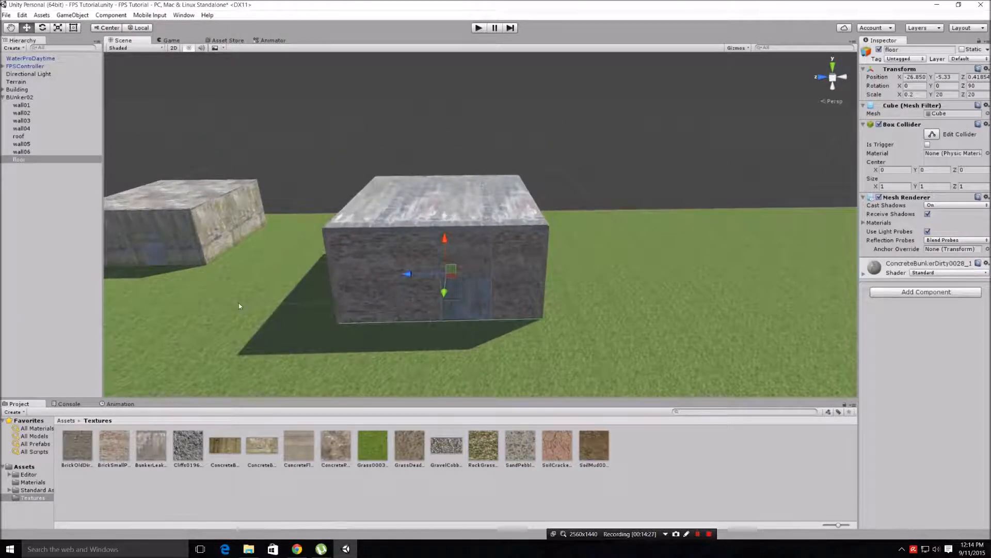
- Return to the main Assets folder, collapse the BUnker02 group and focus the scene view on it
left_click(67, 420)
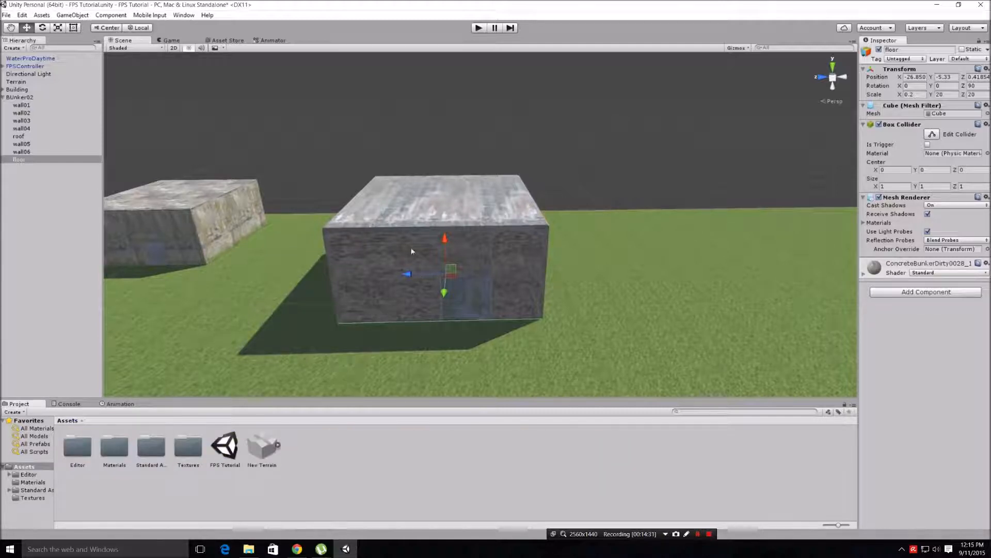
left_click(3, 98)
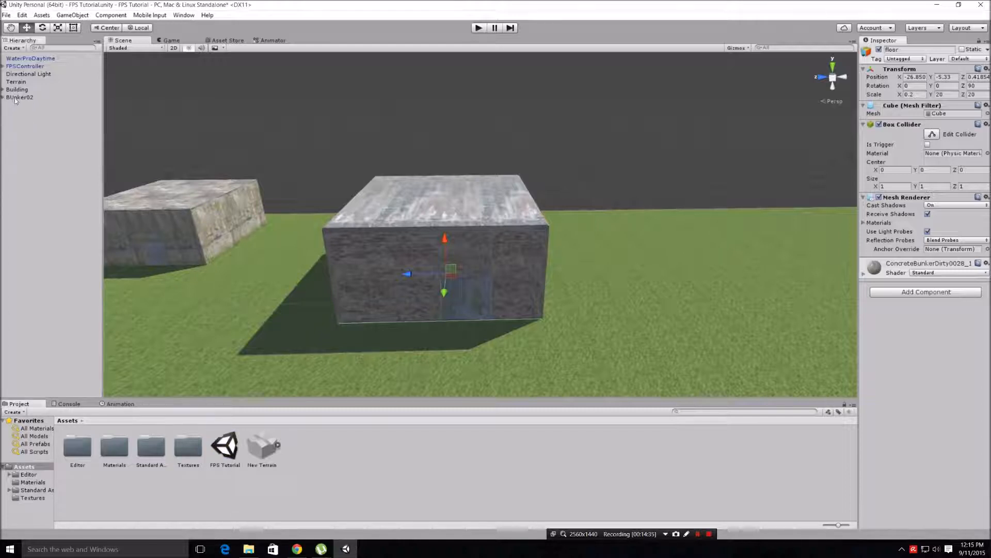
left_click(7, 97)
left_click(3, 97)
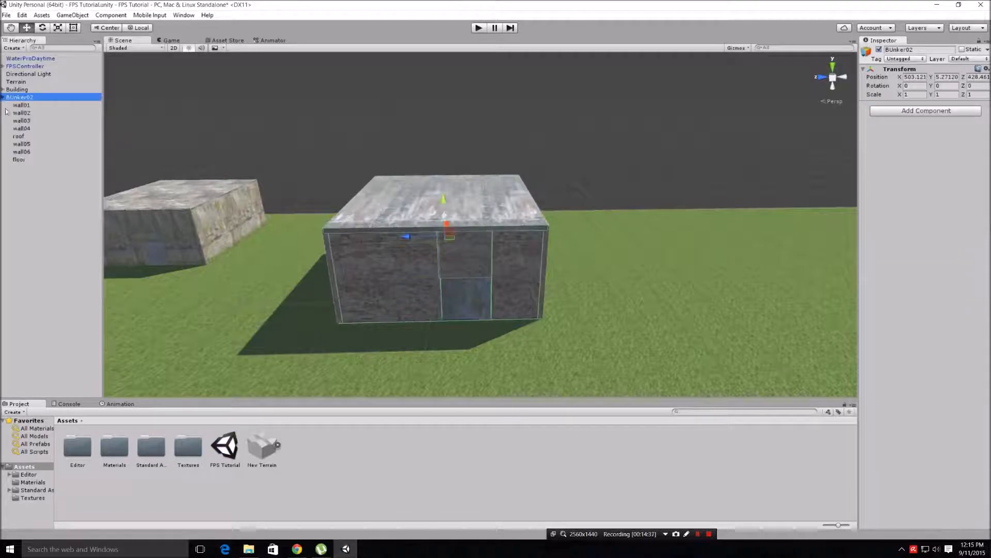
left_click(4, 98)
double_click(18, 97)
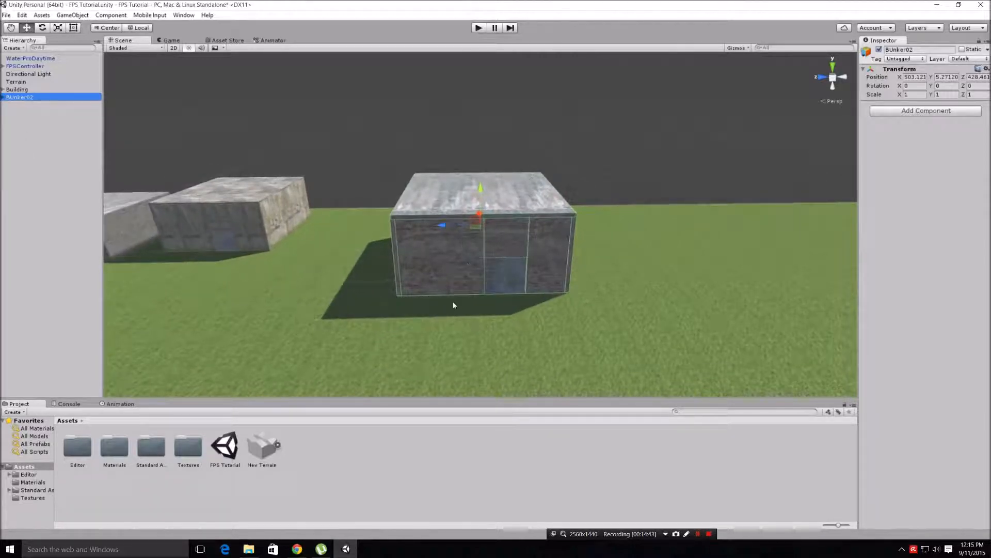
- Move the FPSController to the current scene view near BUnker02
left_click(24, 65)
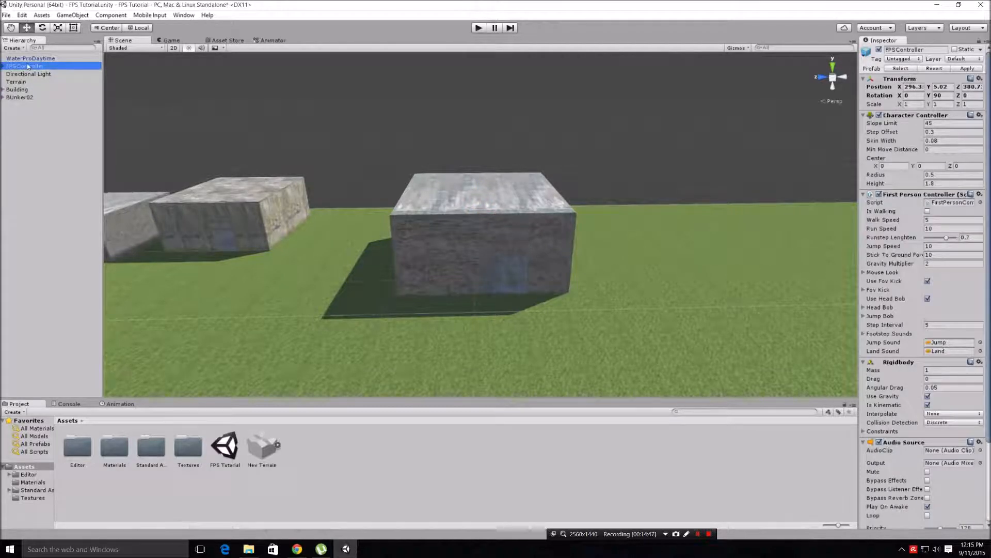
left_click(64, 15)
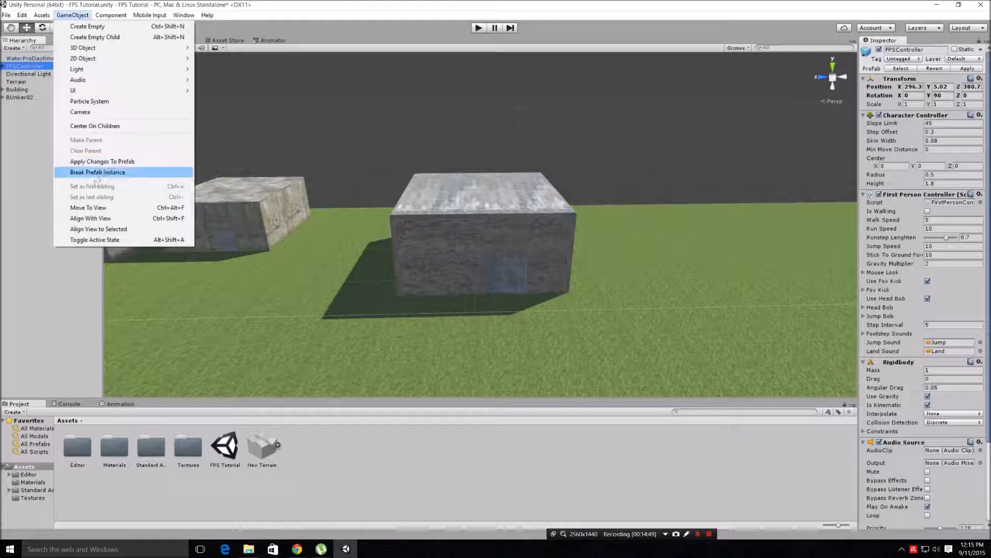
left_click(87, 207)
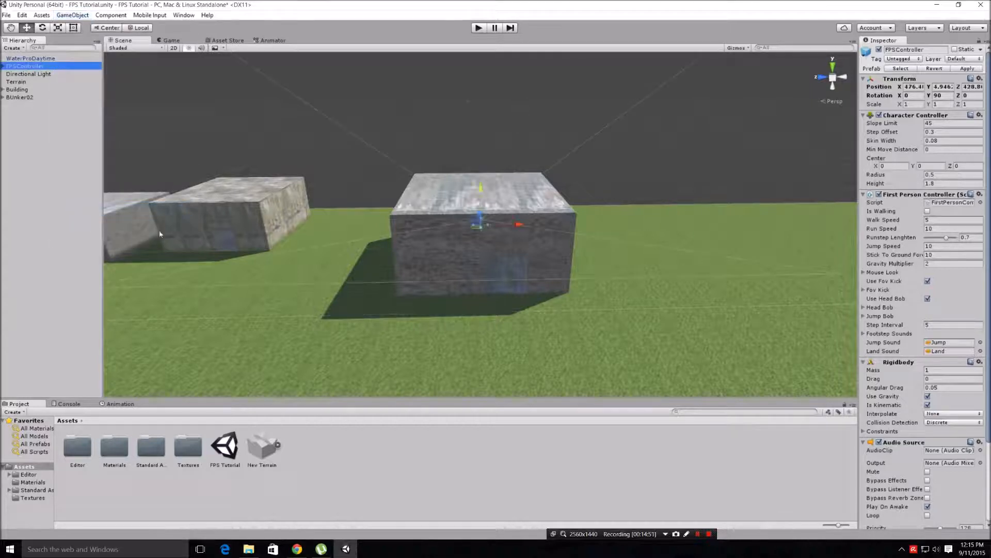
- Pull the FPSController back to X about 449.85 in front of the bunker's doorway and play the scene
middle_click_drag(547, 314, 412, 334)
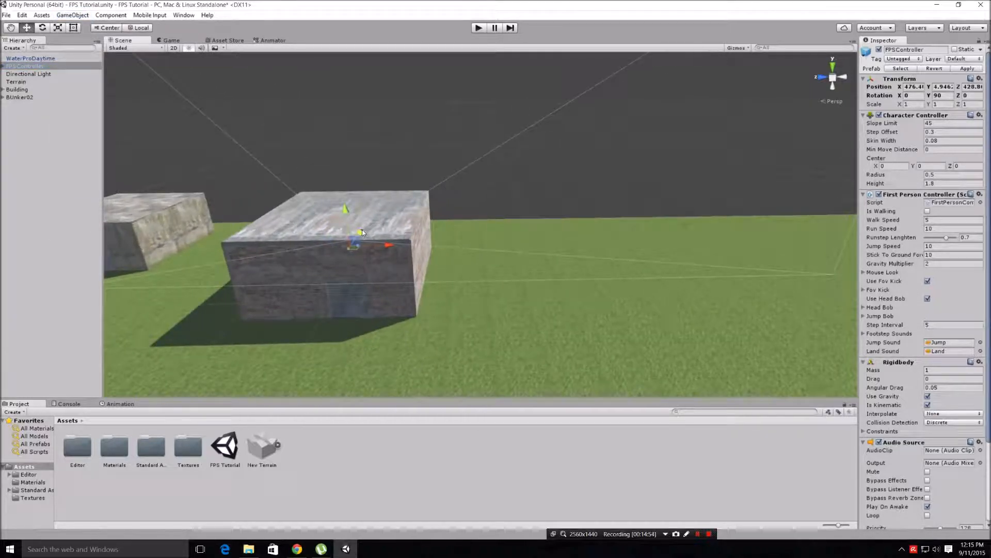
left_click_drag(362, 229, 318, 314)
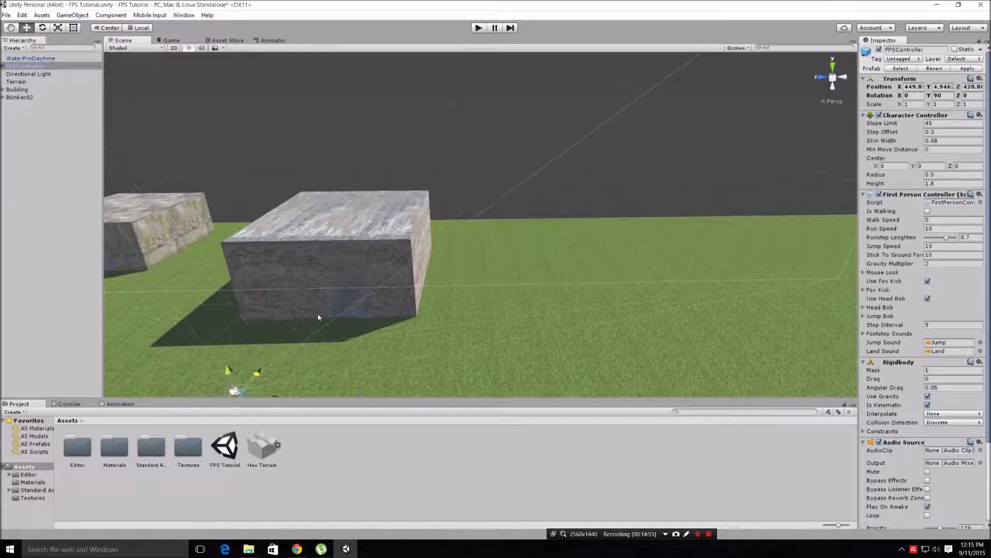
middle_click_drag(361, 307, 421, 240)
left_click(479, 29)
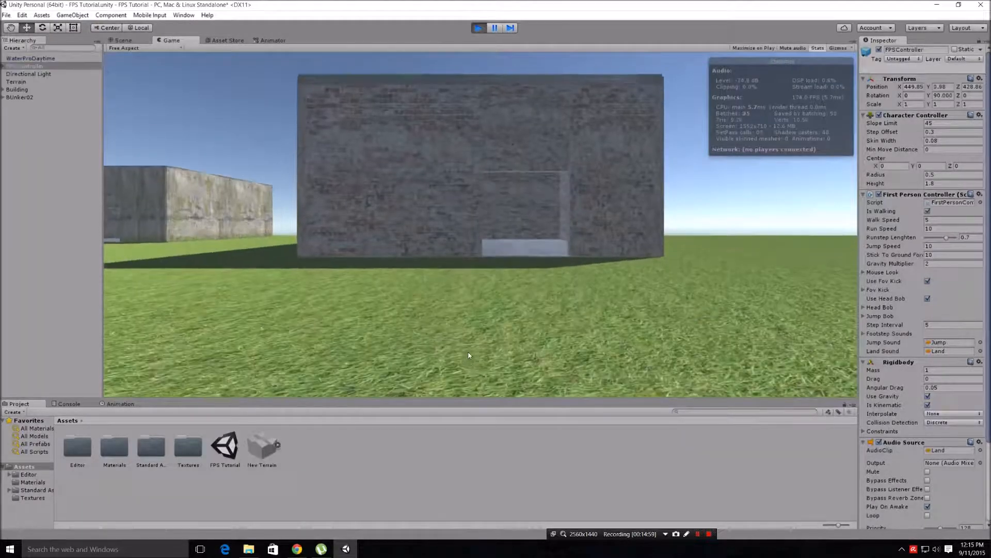
- Walk through BUnker02's doorway to inspect the brick walls and floor, and back out to view the front wall
key("w")
key("w")
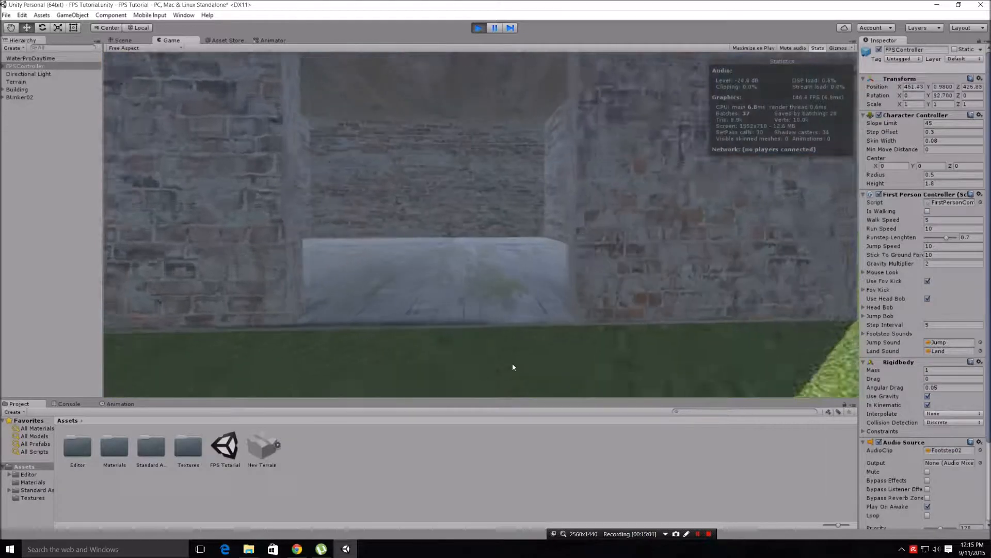
key("w")
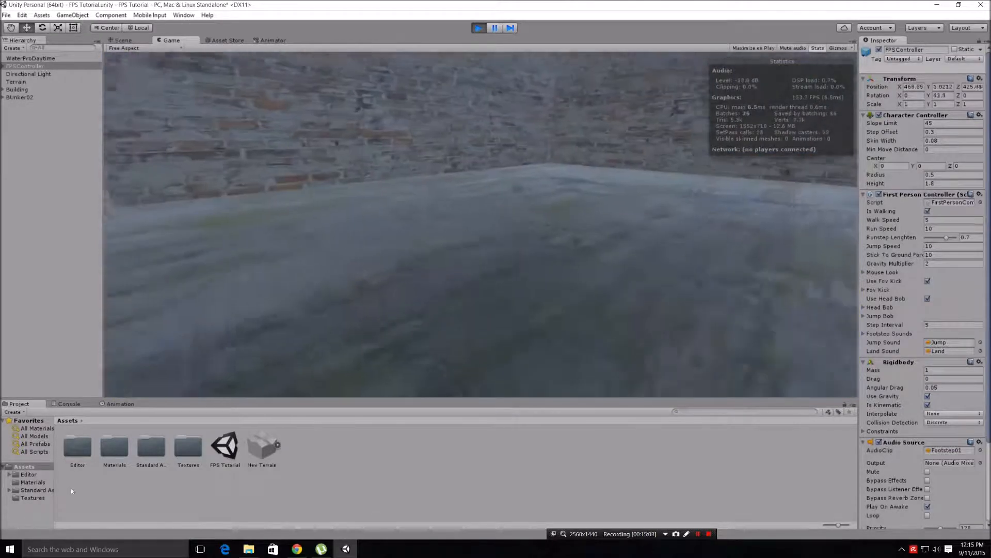
key("s")
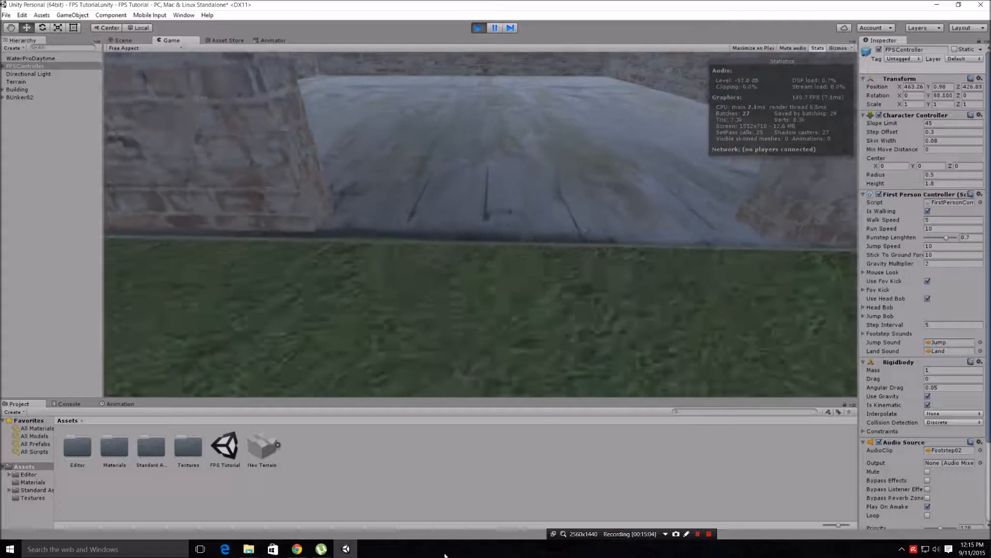
key("w")
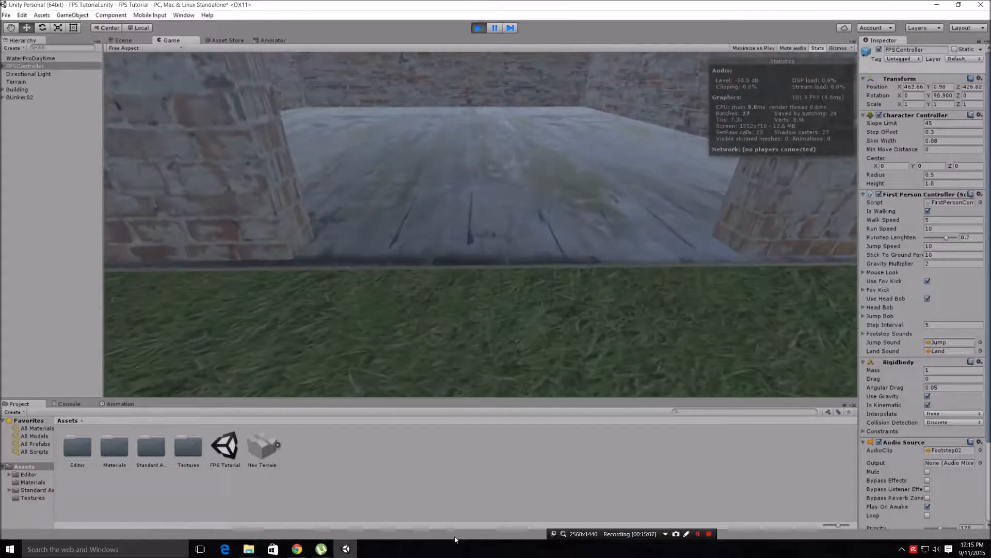
key("s")
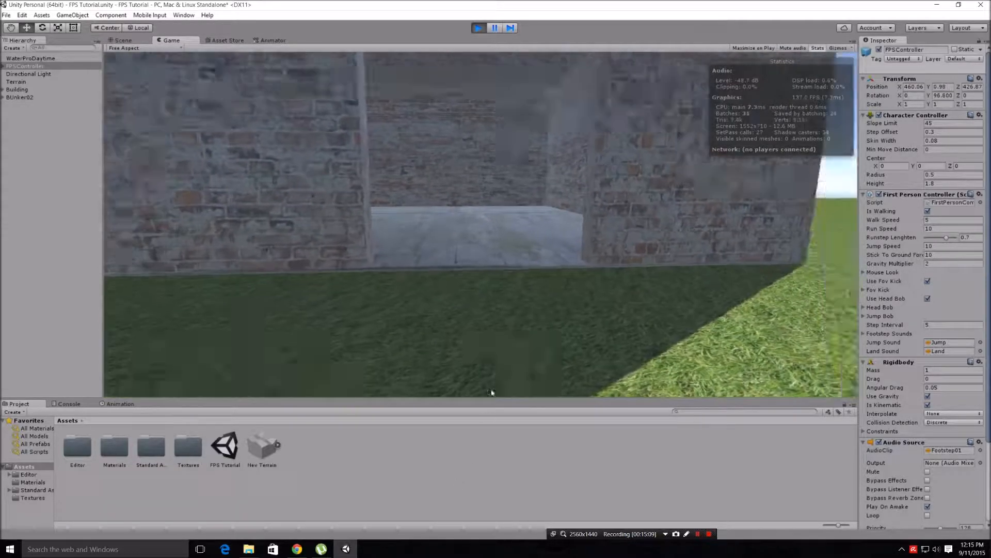
key("d")
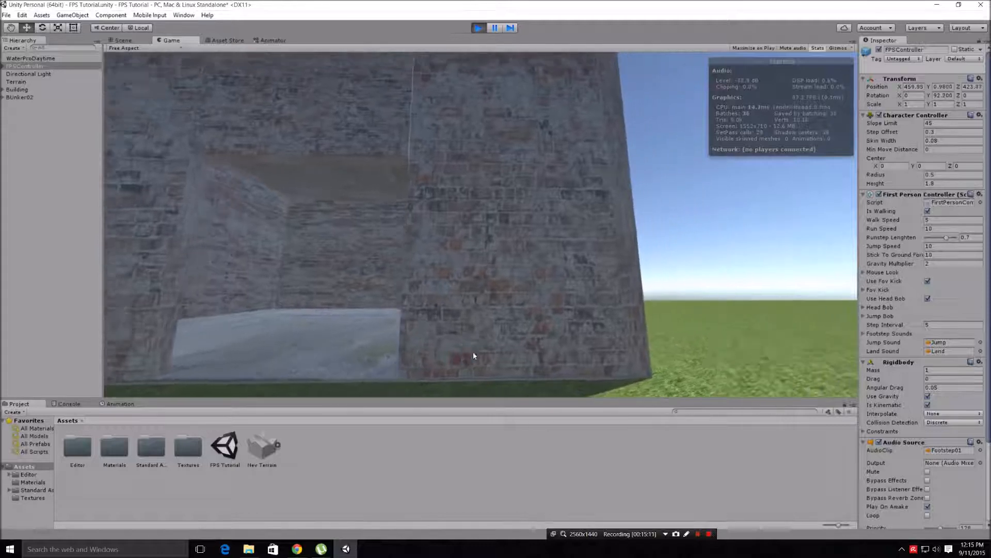
- Walk along the outside of BUnker02's front to inspect the brick texture and wall corners, and stop play mode
key("w")
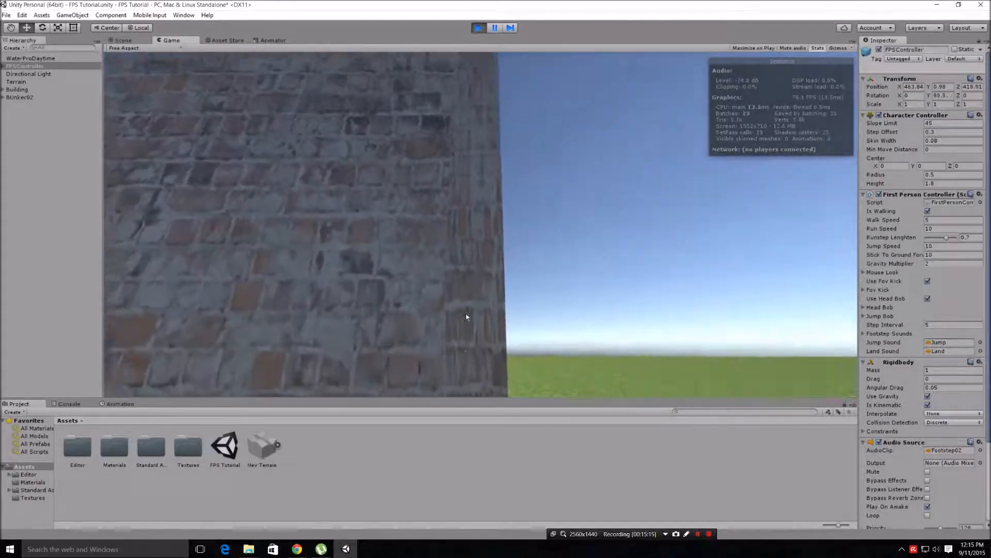
key("a")
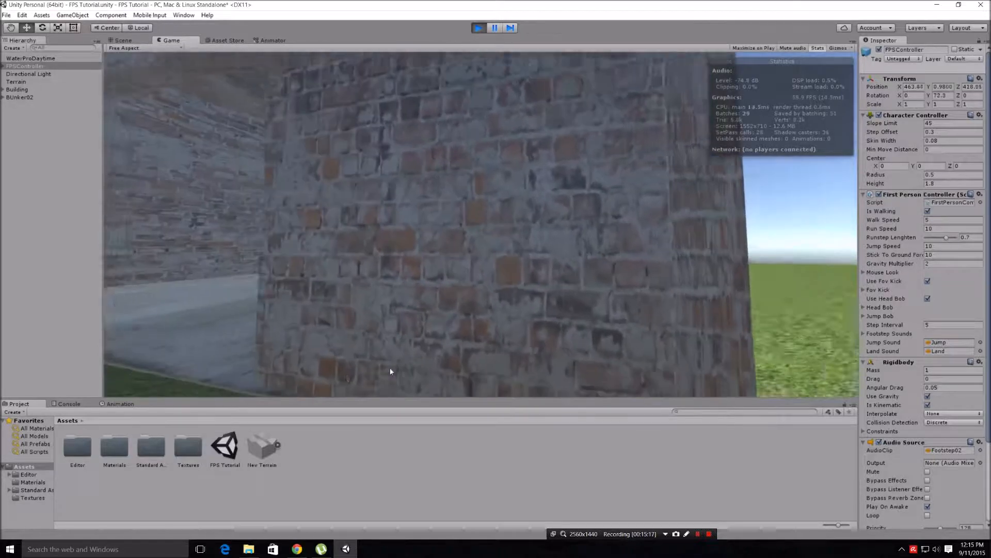
key("w")
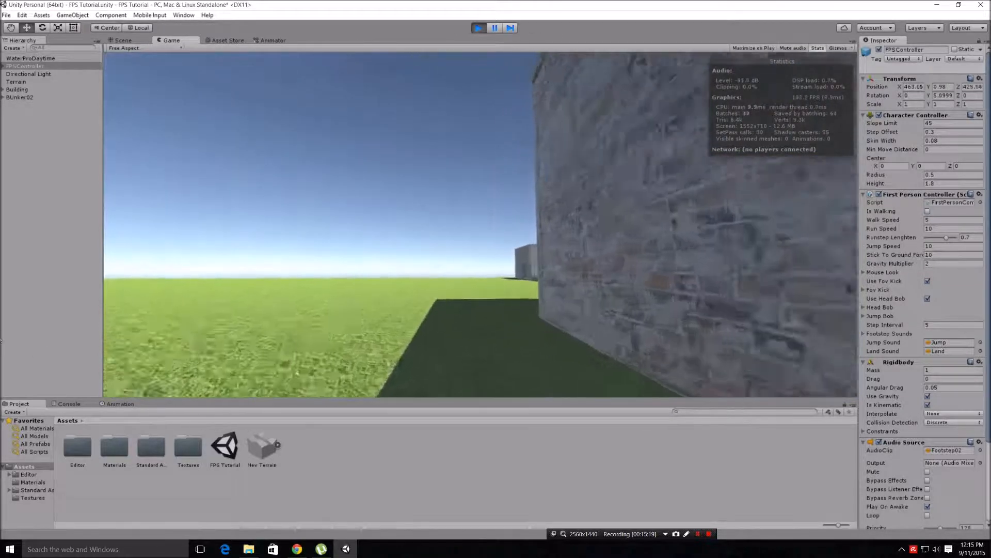
key("a")
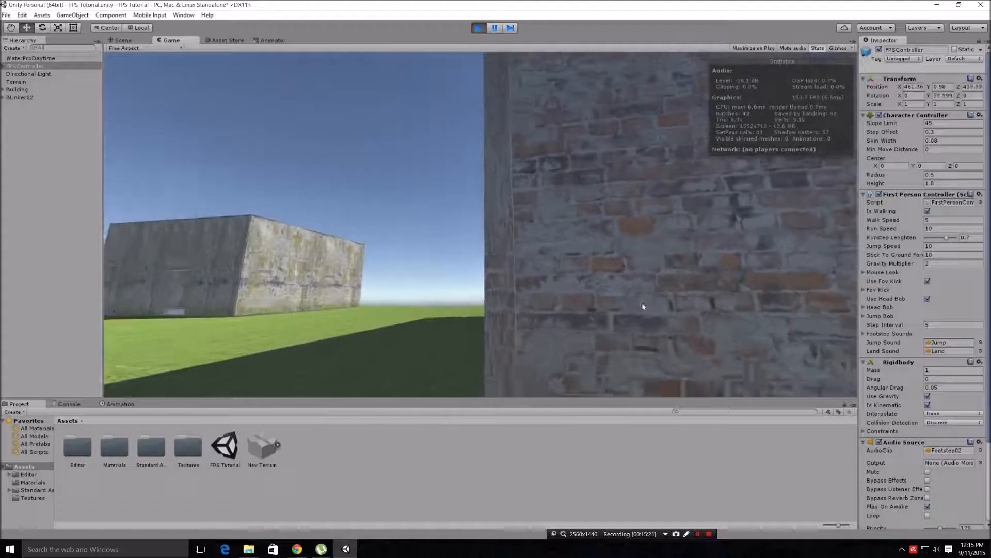
key("a")
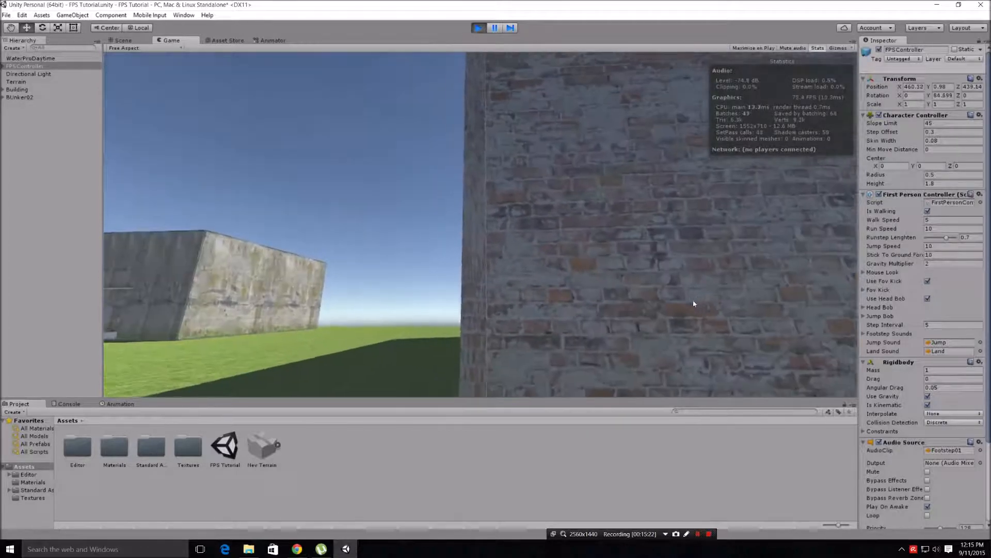
key("a")
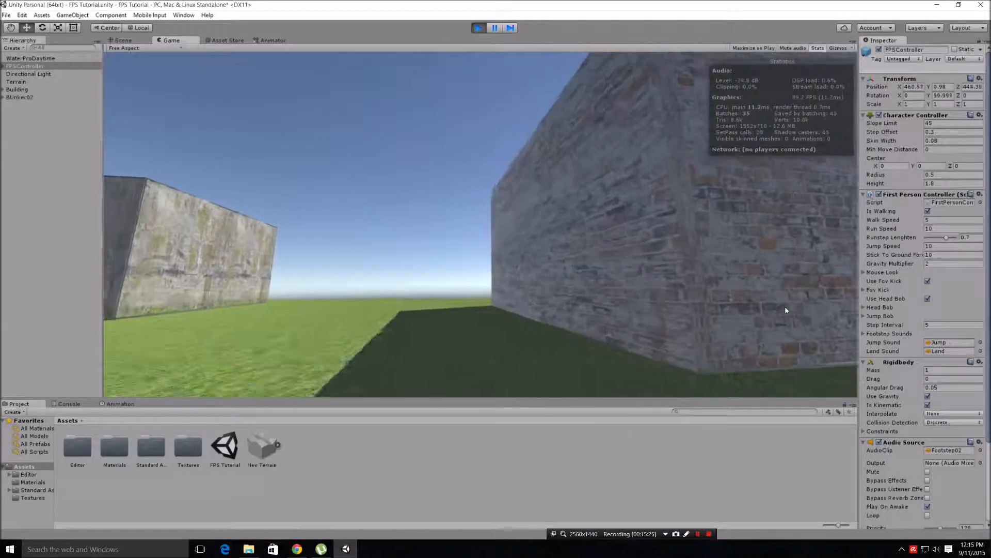
key("d")
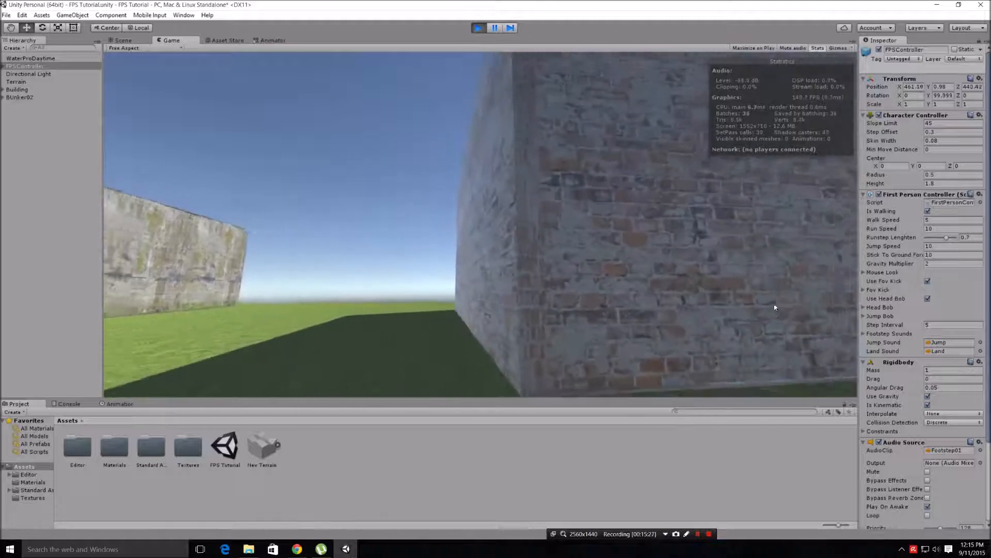
key("ctrl+p")
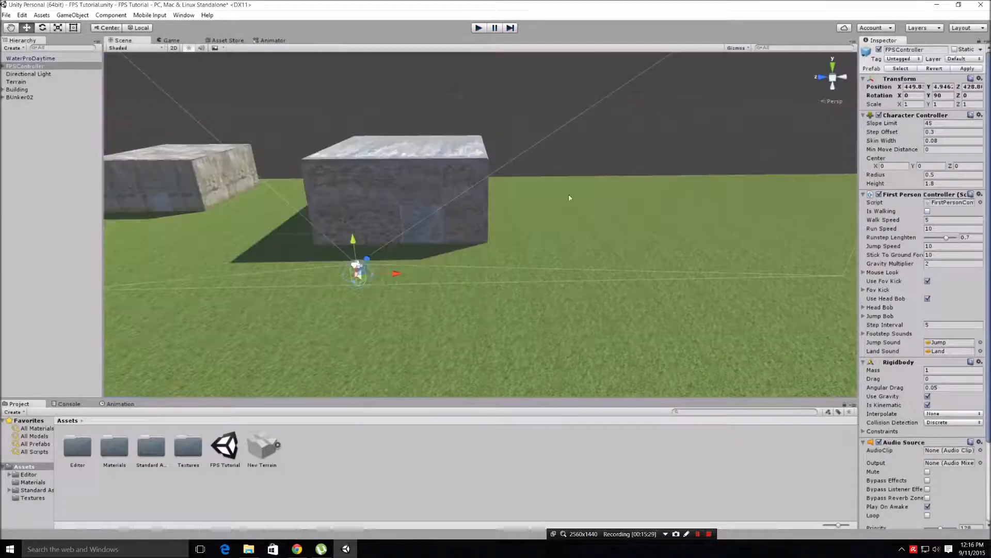
- Focus the scene on the FPSController, clear the selection and examine BUnker02's front and side walls from the outside
scroll(516, 203, "down", 5)
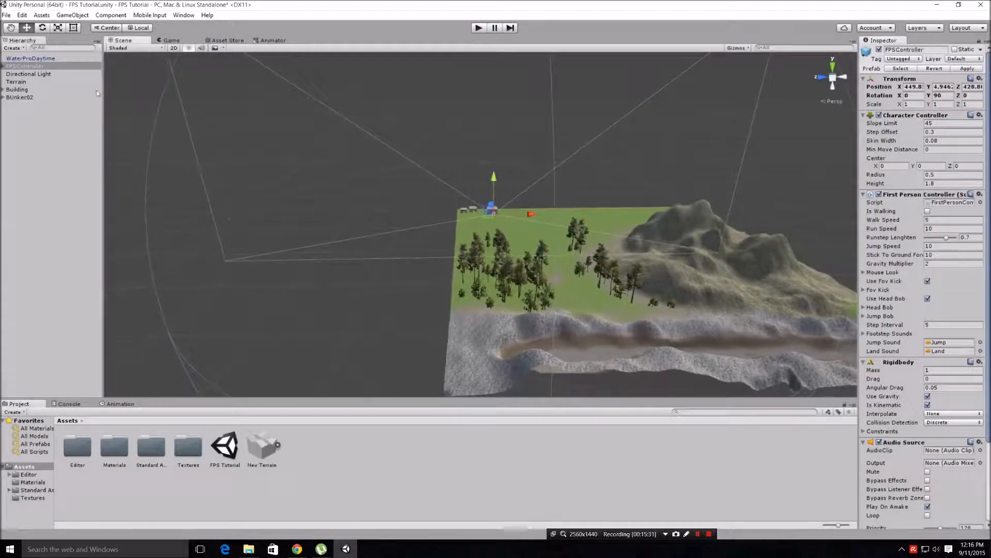
double_click(34, 67)
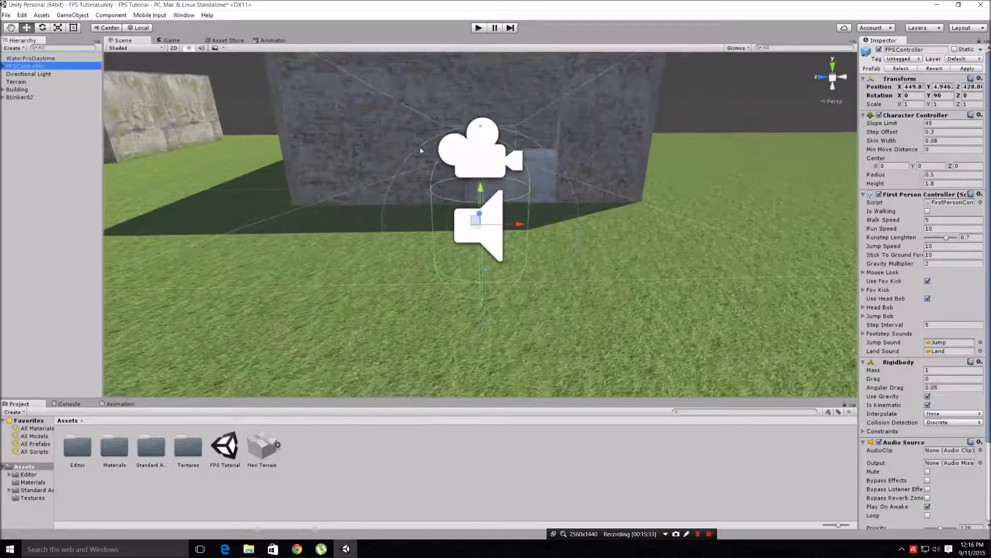
middle_click_drag(530, 148, 390, 210)
right_click_drag(675, 150, 624, 154)
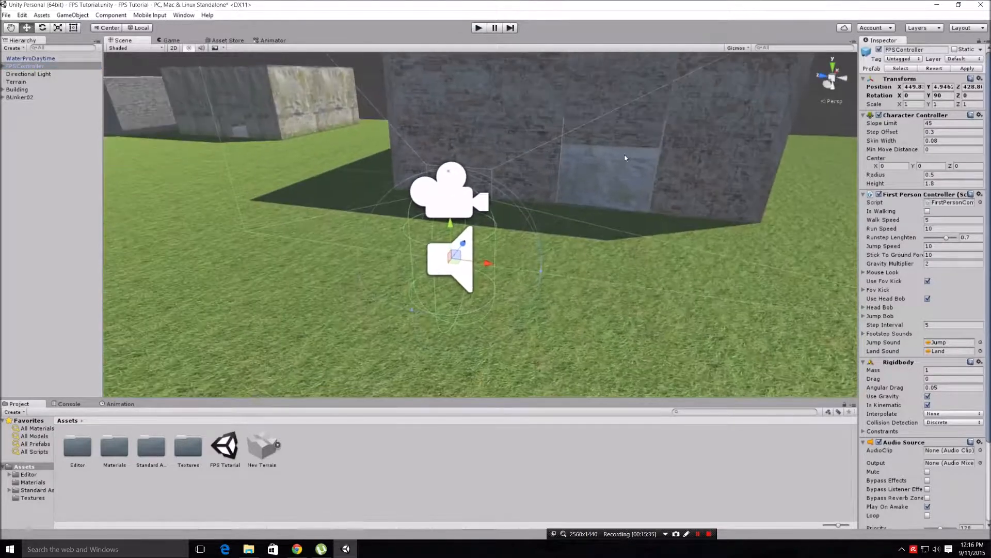
middle_click_drag(624, 153, 434, 248)
middle_click_drag(622, 180, 356, 248)
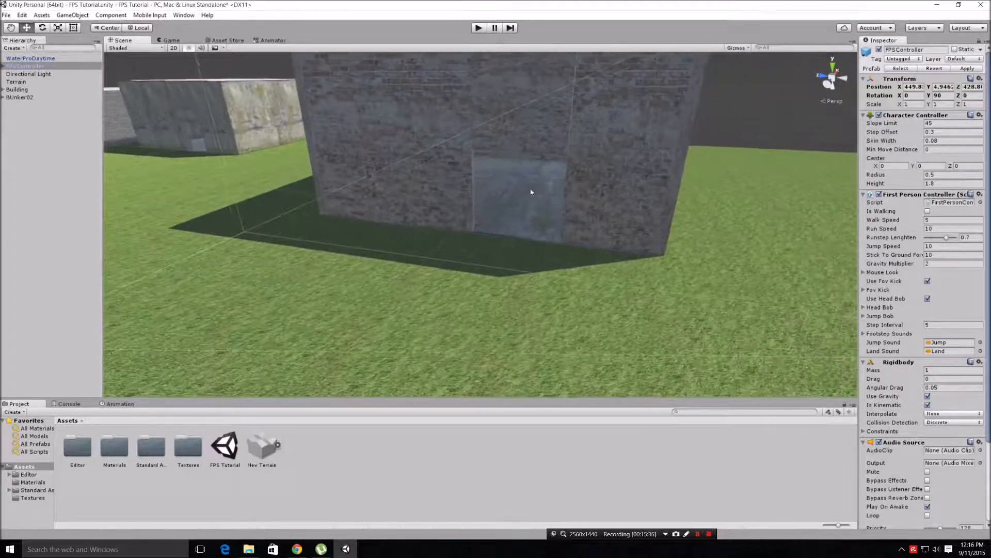
left_click(848, 81)
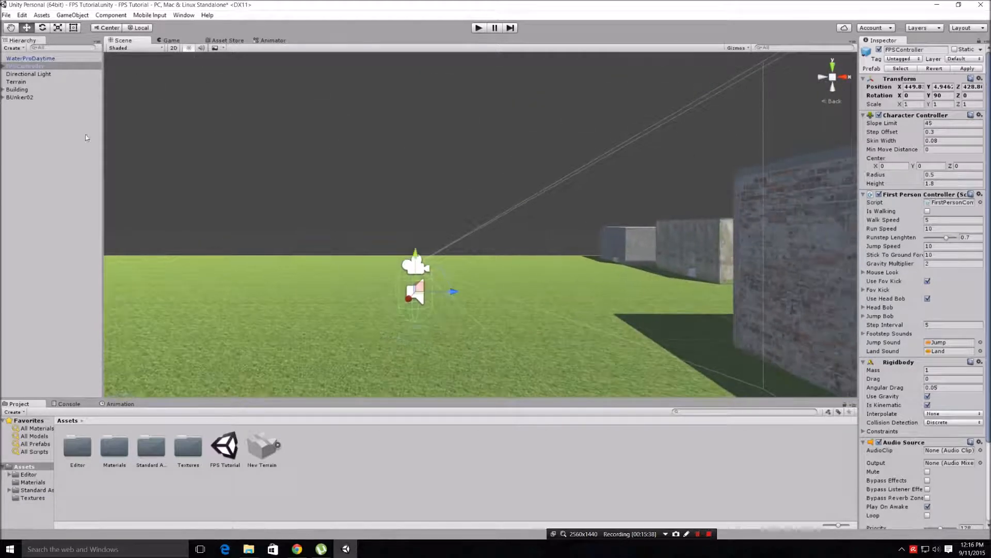
left_click(96, 129)
middle_click_drag(853, 281, 449, 227)
right_click_drag(449, 227, 817, 228)
middle_click_drag(721, 228, 827, 241)
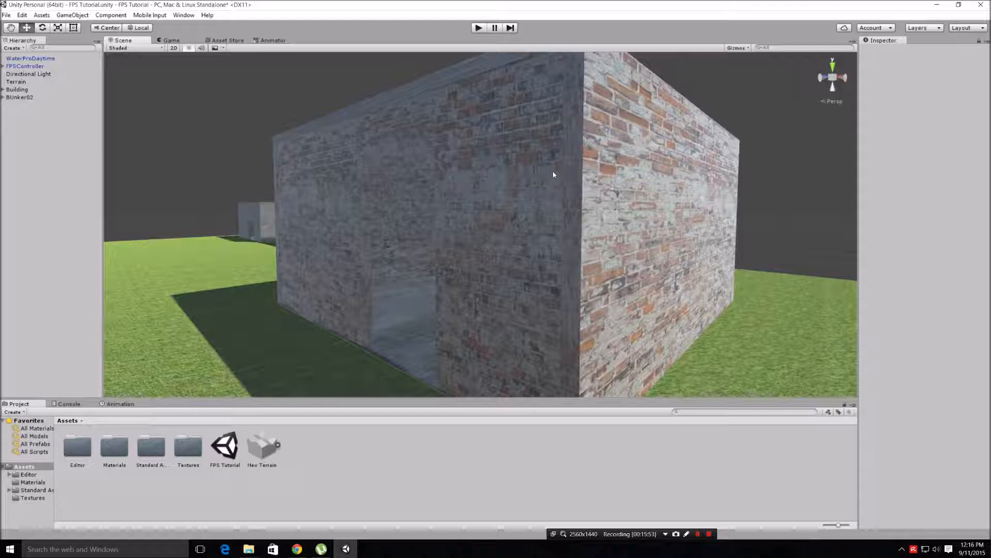
- Select wall05, wall06 and wall02 around the doorway and nudge them together slightly outward to X about -36.55
left_click(492, 181)
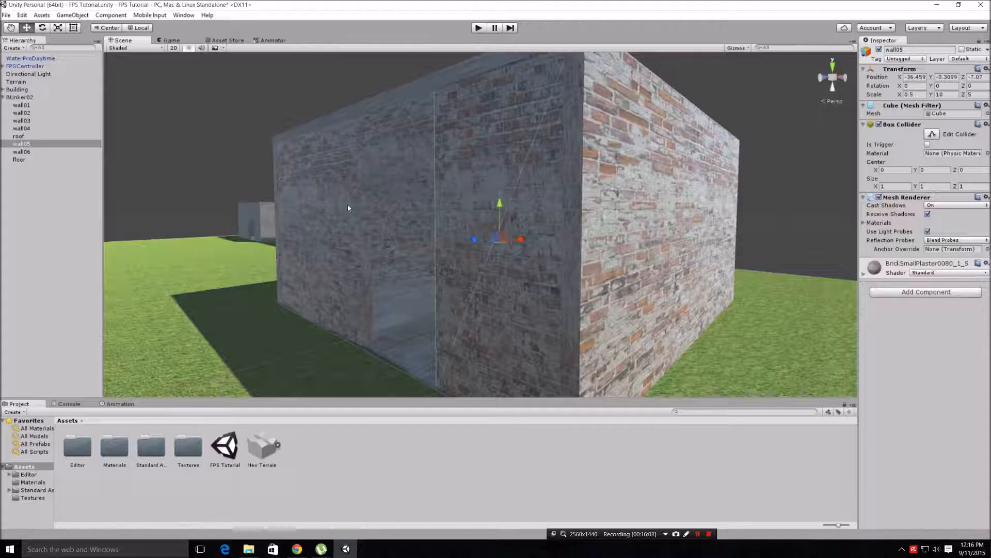
left_click(406, 192, "shift")
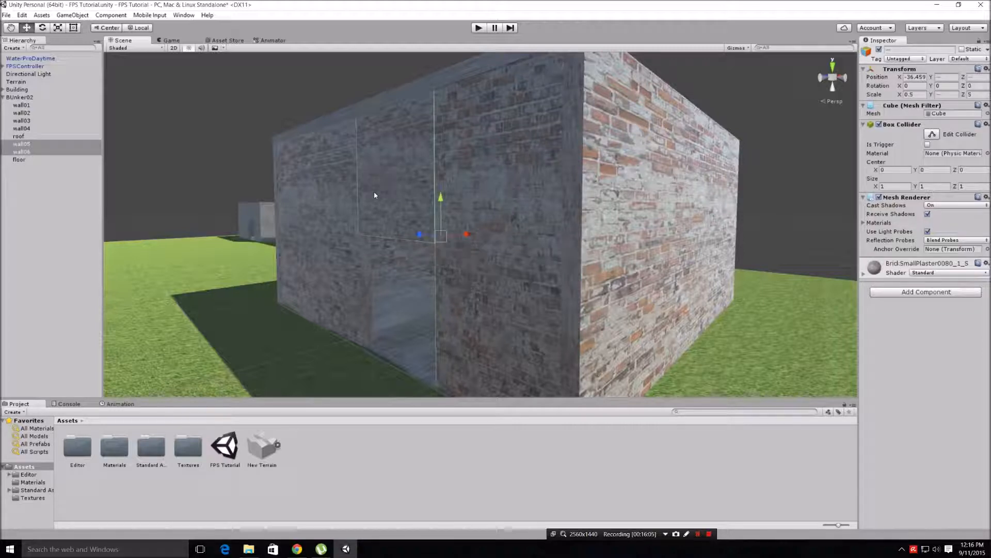
left_click(350, 200, "shift")
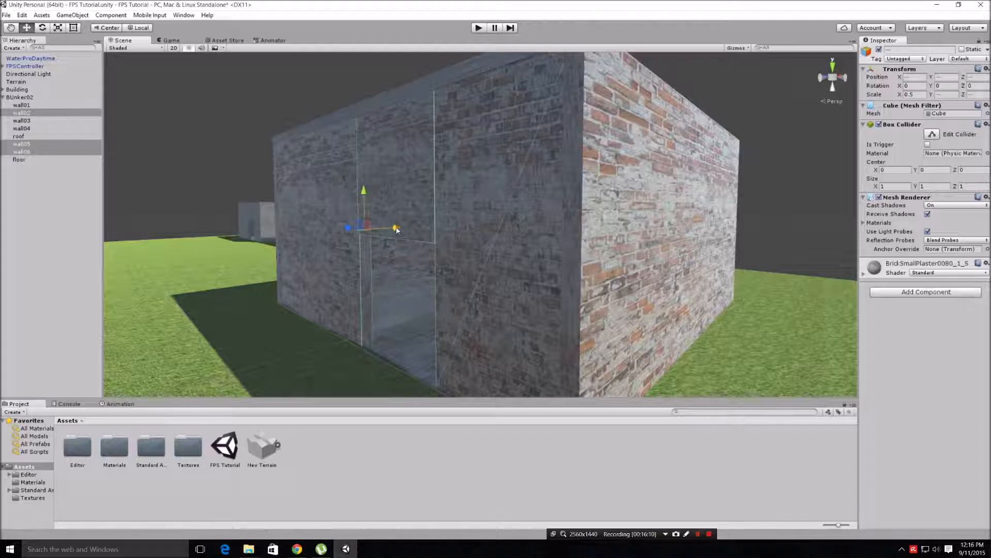
left_click_drag(396, 230, 396, 228)
- Examine how the three selected front walls meet each other, the side walls and the roof
middle_click_drag(336, 284, 382, 285)
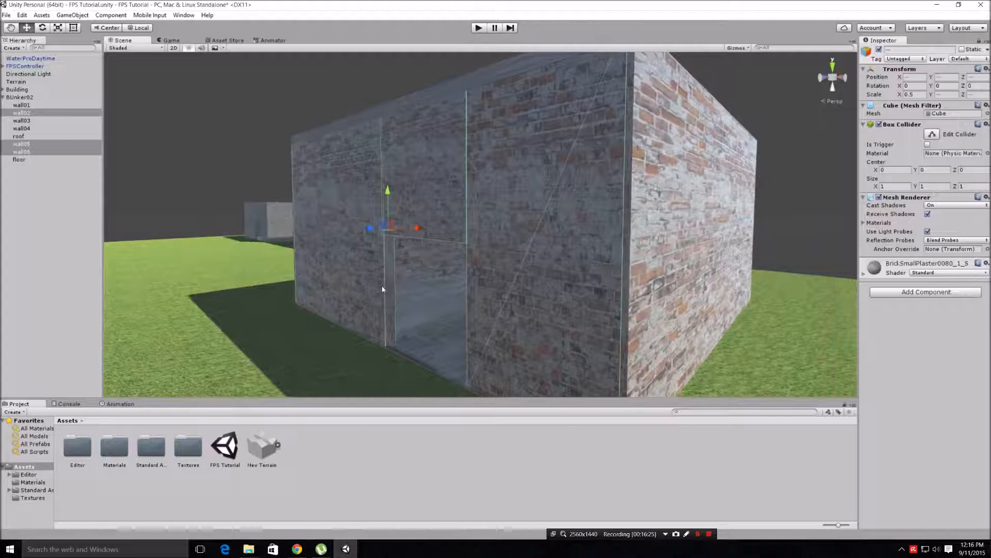
right_click_drag(382, 285, 502, 288)
middle_click_drag(503, 287, 605, 287)
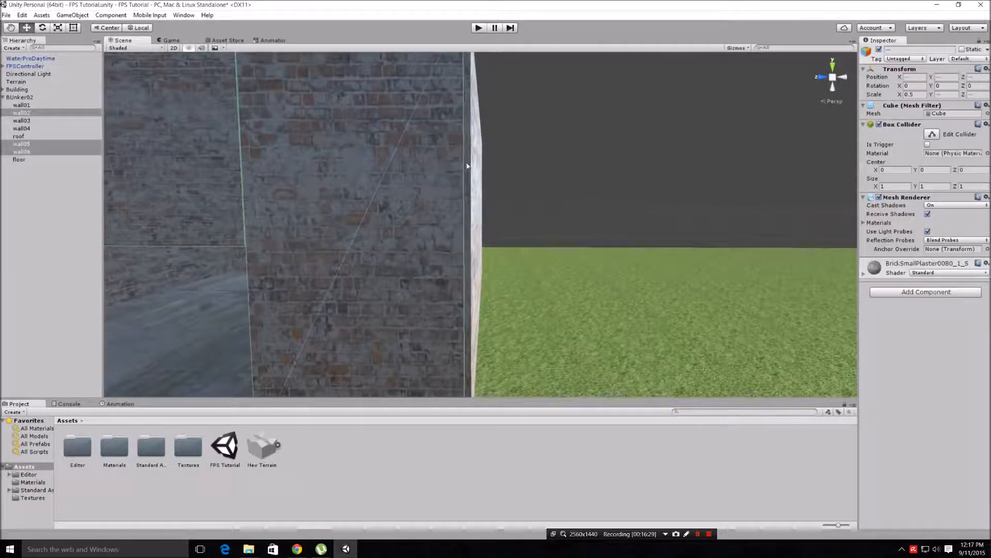
middle_click_drag(496, 191, 723, 190)
middle_click_drag(248, 187, 712, 193)
mouse_move(308, 200)
middle_mouse_down()
mouse_move(449, 203)
mouse_move(359, 167)
middle_mouse_up()
scroll(358, 167, "down", 4)
scroll(469, 172, "down", 4)
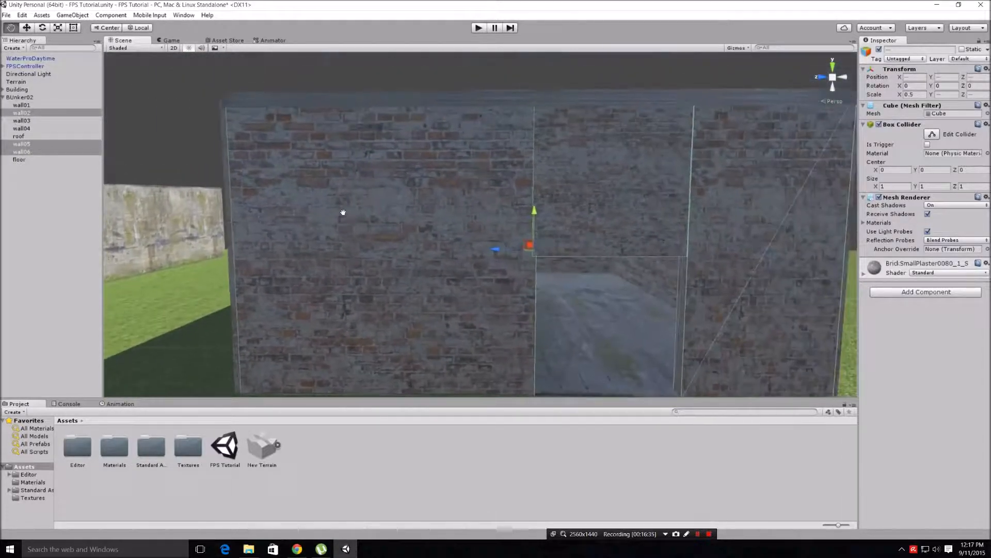
middle_click_drag(461, 198, 416, 191)
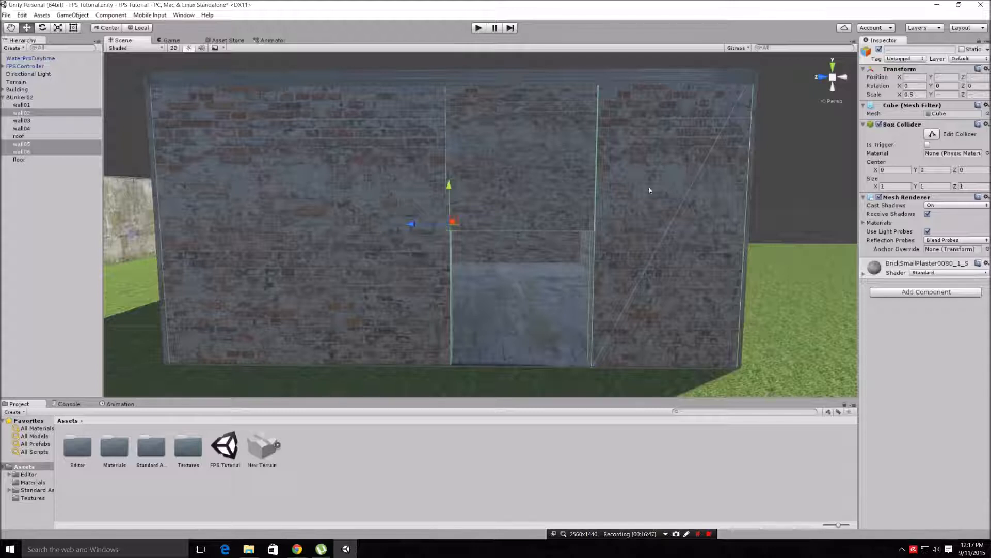
- Select BUnker02's roof and slide it back from the front walls to X about -24.64
left_click(58, 28)
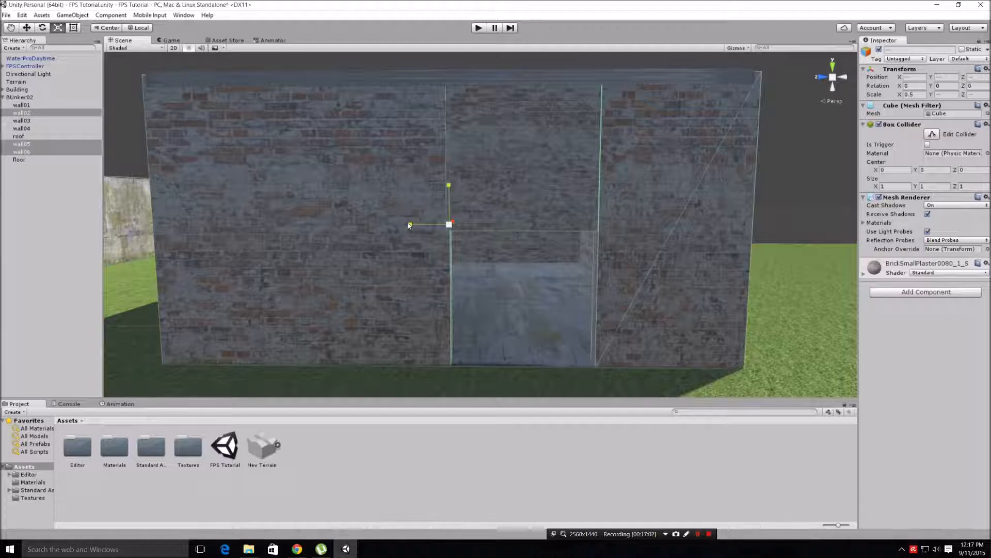
right_click_drag(410, 226, 475, 255)
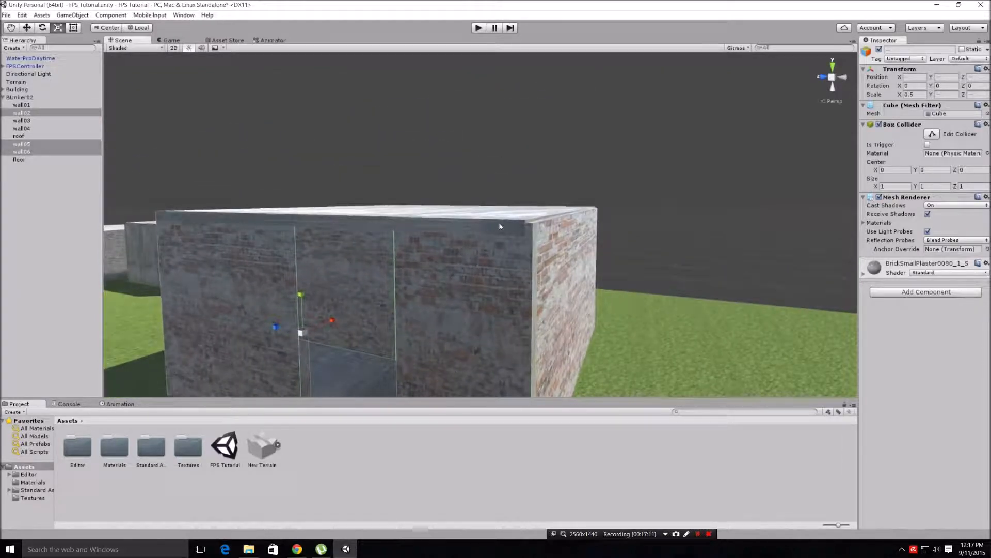
right_click_drag(544, 226, 318, 311)
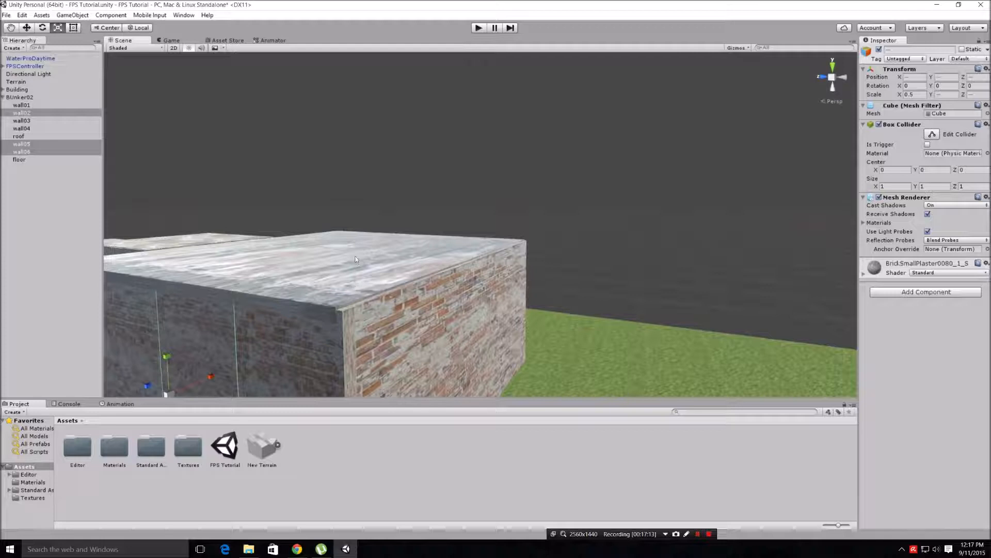
left_click(349, 267)
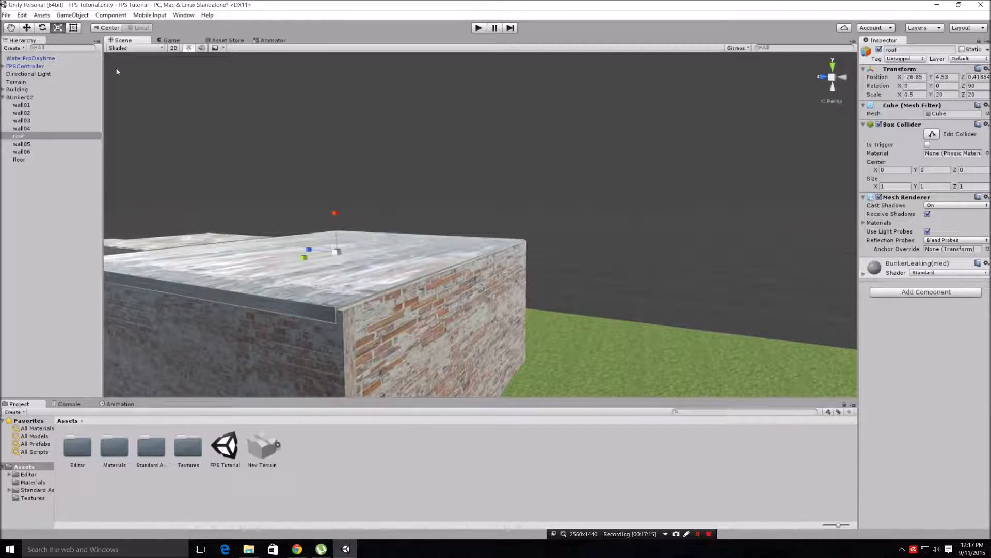
left_click(27, 27)
left_click_drag(306, 257, 328, 252)
- Raise wall06 above the doorway to Y 2.19 so its top lines up with the neighbouring front walls
left_click(216, 318)
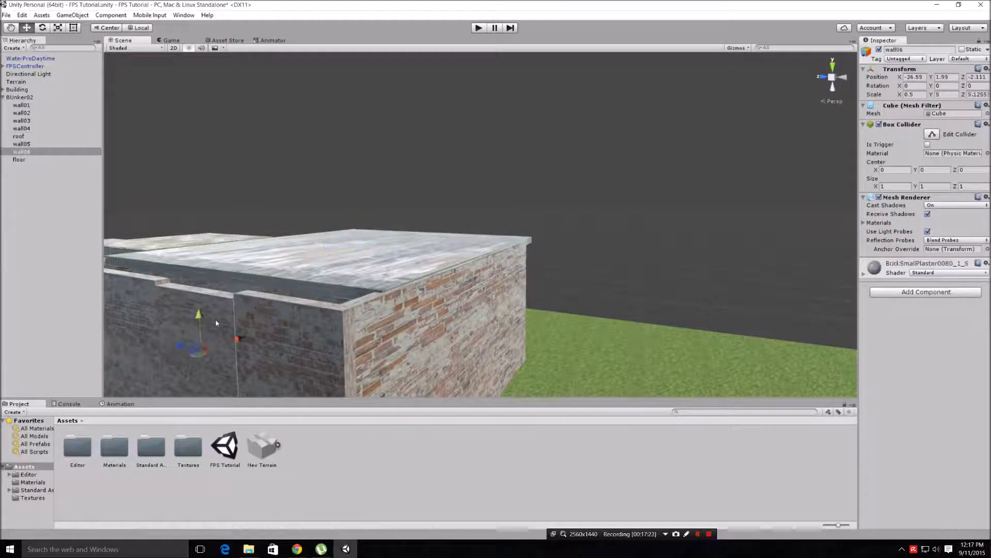
left_click_drag(203, 317, 230, 305)
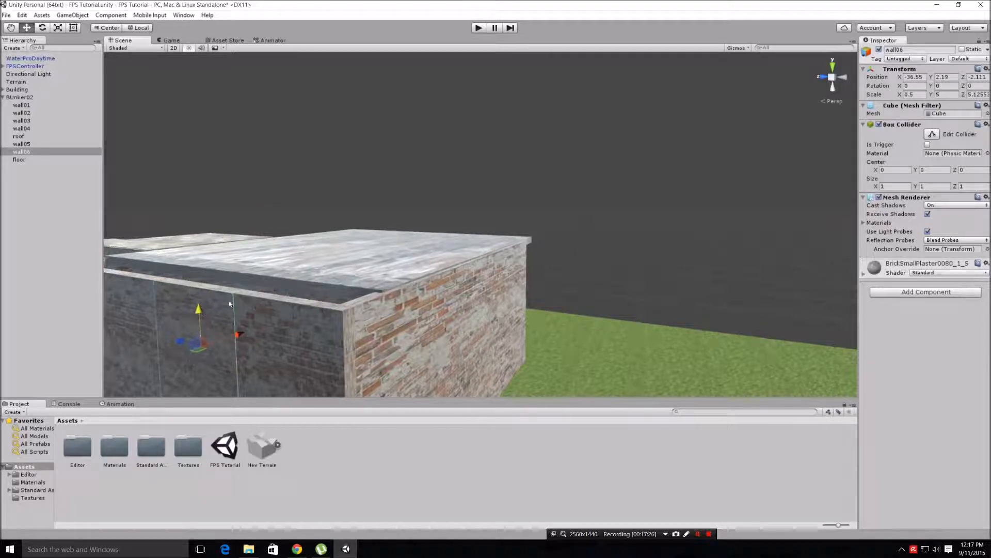
- Select BUnker02's roof and reposition it over the walls to about X -26.31, Y 4.43, Z 0.88
left_click(308, 263)
mouse_move(332, 249)
left_mouse_down()
mouse_move(323, 253)
mouse_move(333, 250)
left_mouse_up()
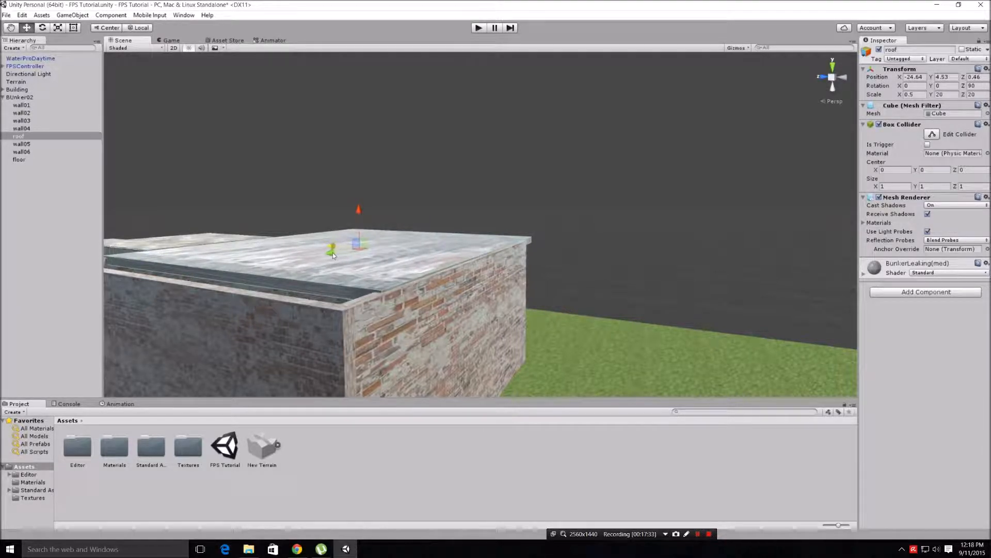
left_click_drag(333, 252, 326, 256)
scroll(379, 326, "up", 3)
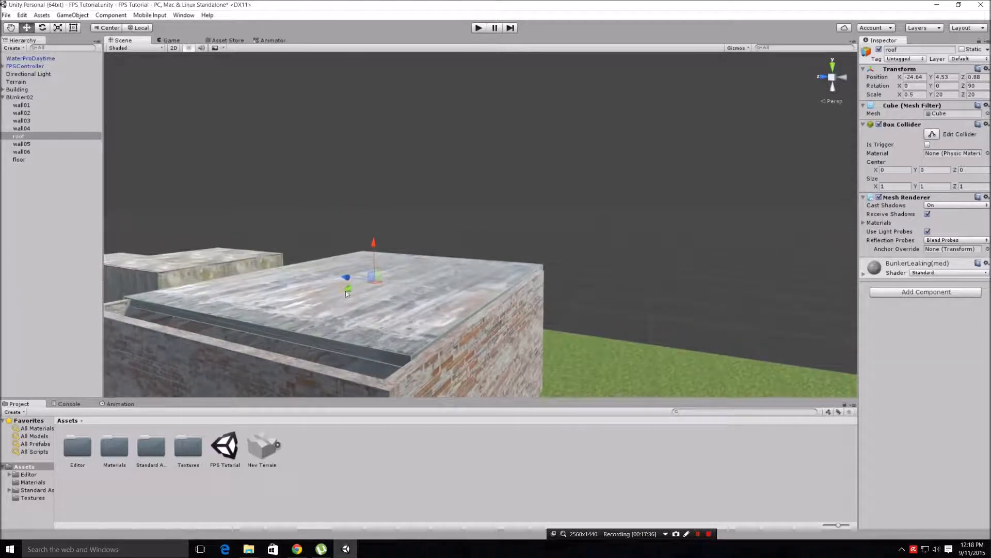
left_click_drag(348, 290, 337, 305)
left_click_drag(357, 249, 357, 249)
- Select side wall wall04 and slide it along Z to about -9.57 so it lines up with the roof edge
middle_click_drag(374, 267, 282, 296)
left_click_drag(497, 304, 361, 302, "alt")
middle_click_drag(584, 356, 348, 168)
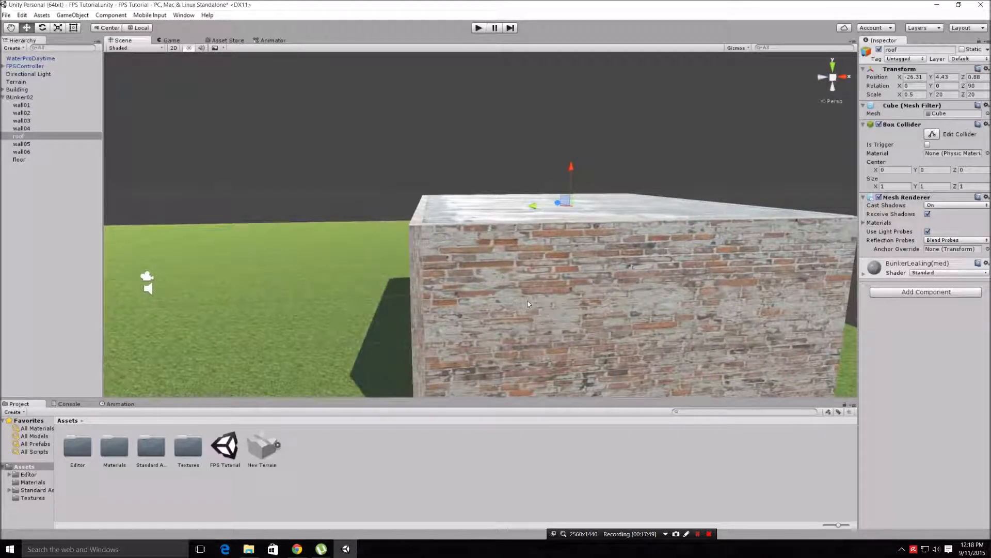
right_click_drag(534, 294, 557, 296)
left_click(557, 295)
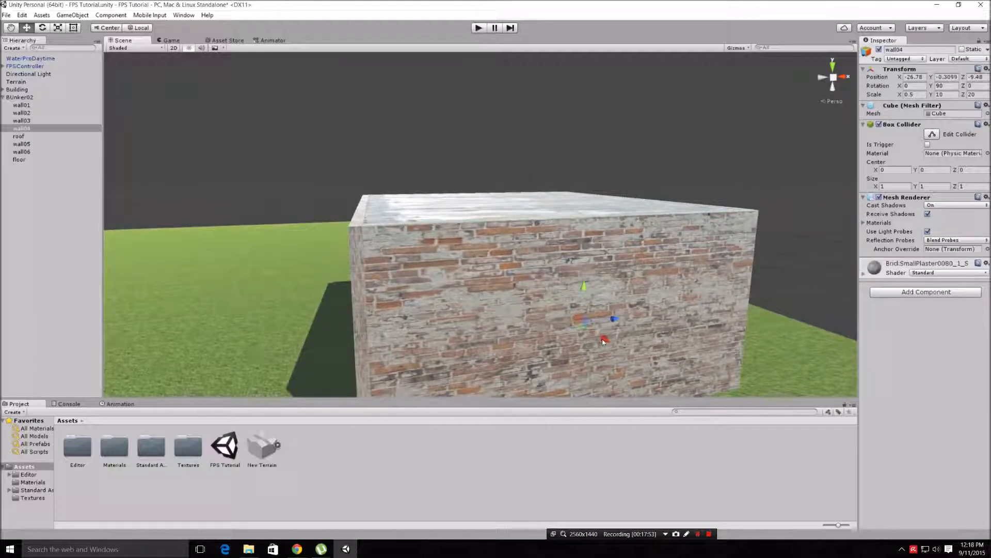
left_click_drag(604, 339, 595, 340)
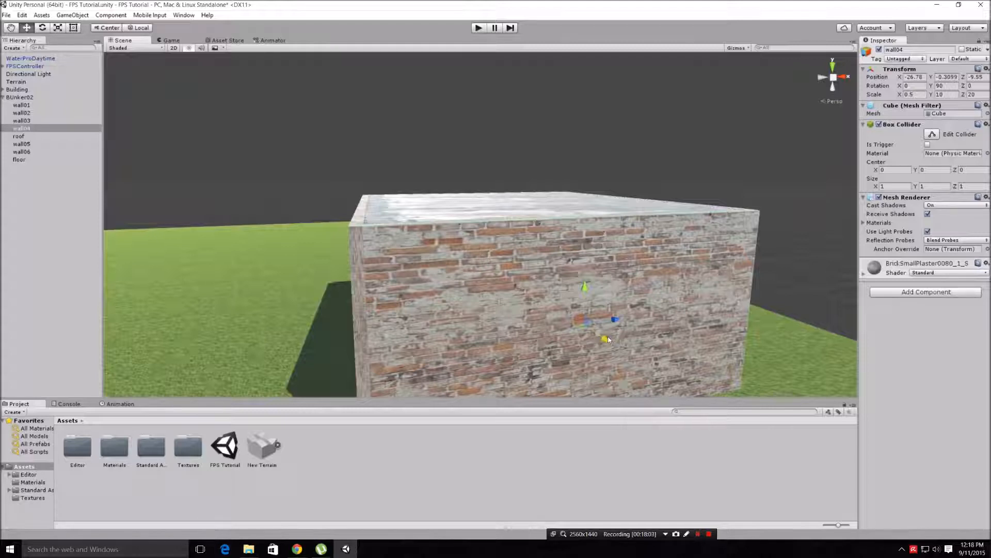
left_click_drag(608, 341, 606, 341)
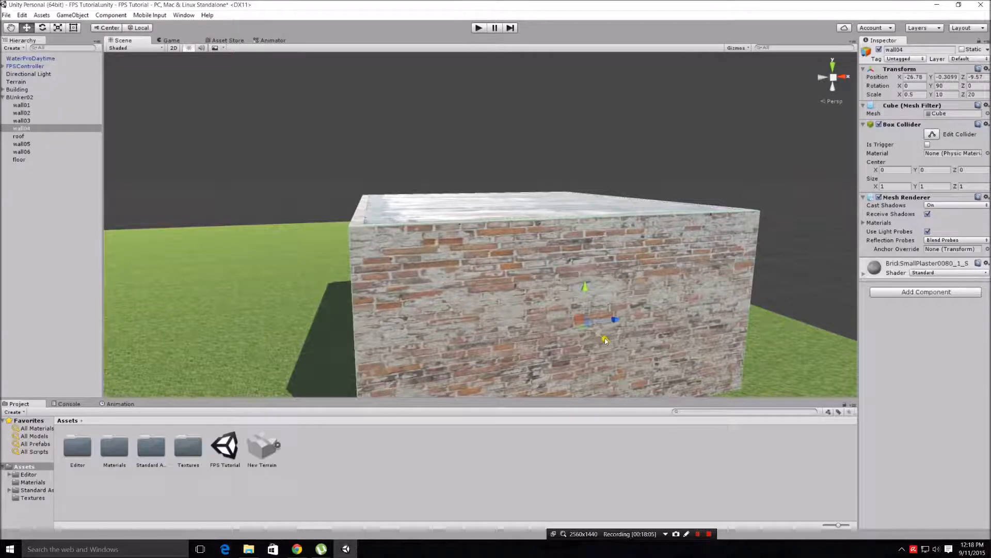
- Select back wall wall01 and slide it along X to about -17.02 so it meets the end of wall04
middle_click_drag(474, 313, 232, 280)
right_click_drag(610, 262, 518, 268)
key("Right")
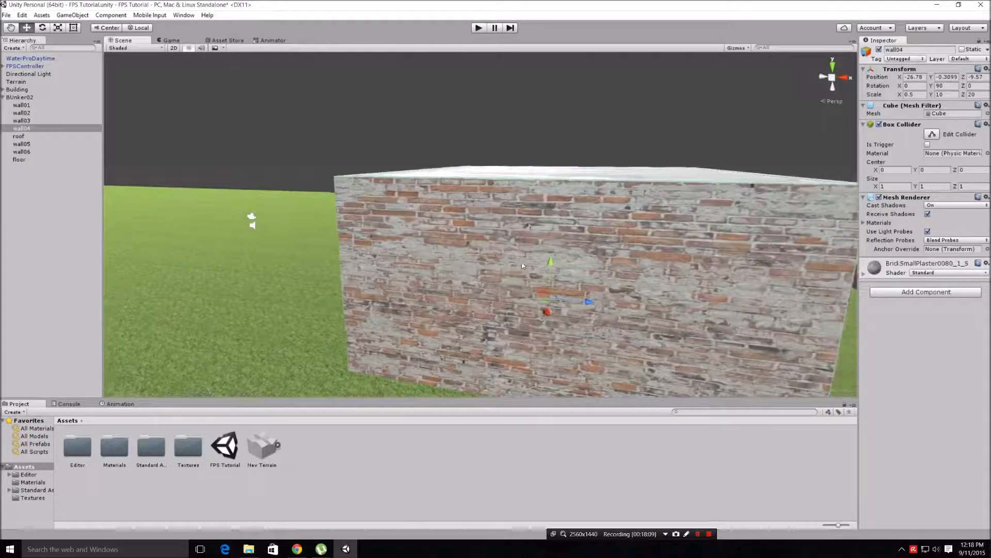
middle_click_drag(583, 237, 506, 238)
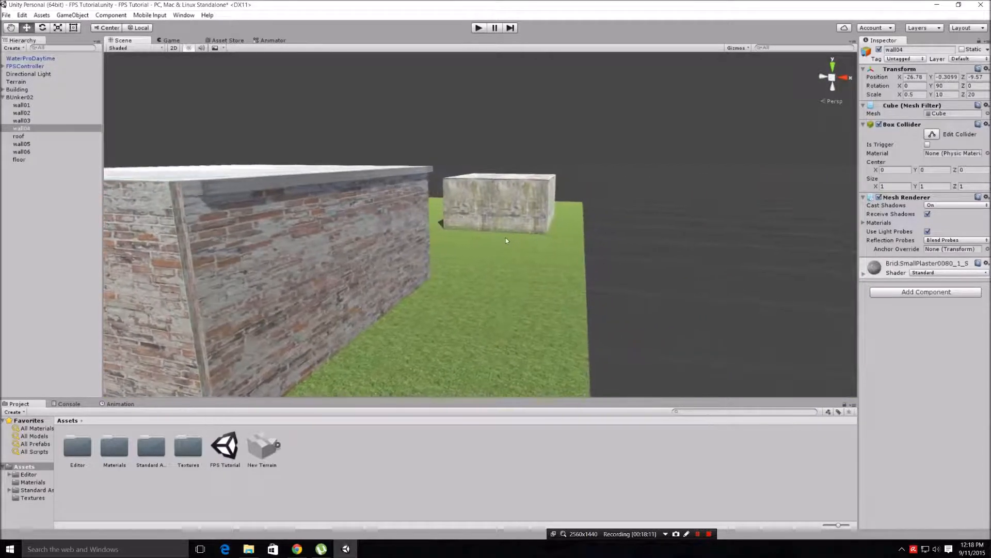
middle_click_drag(298, 249, 504, 255)
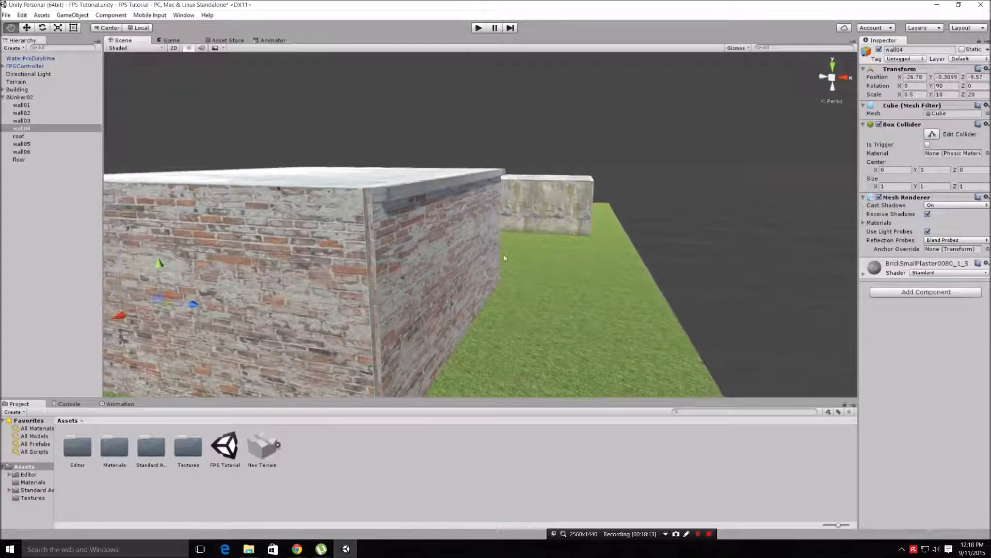
left_click(424, 258)
left_click_drag(499, 260, 496, 261)
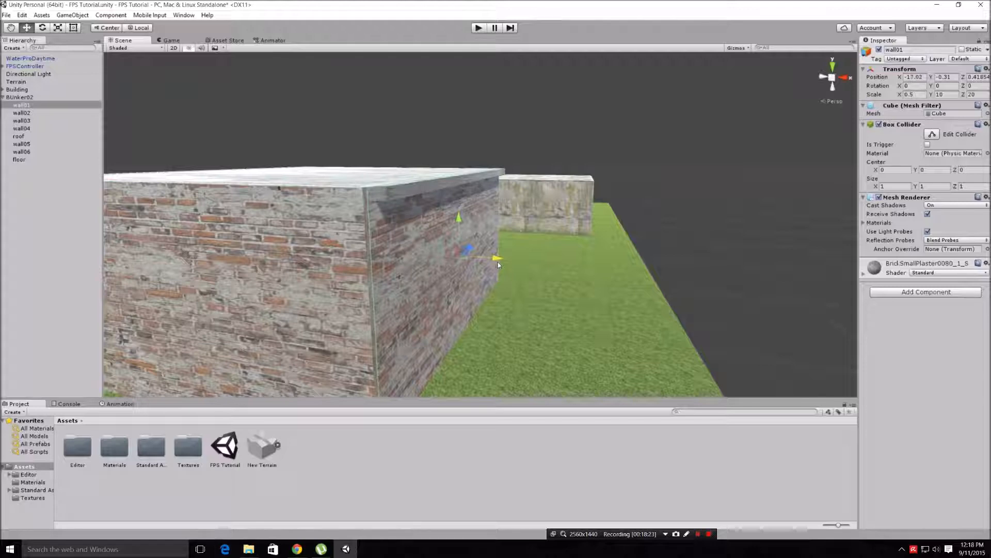
- Set wall01's Z scale to 20.1 and check how its ends meet the side walls
right_click_drag(571, 262, 535, 264)
middle_click_drag(535, 264, 219, 269)
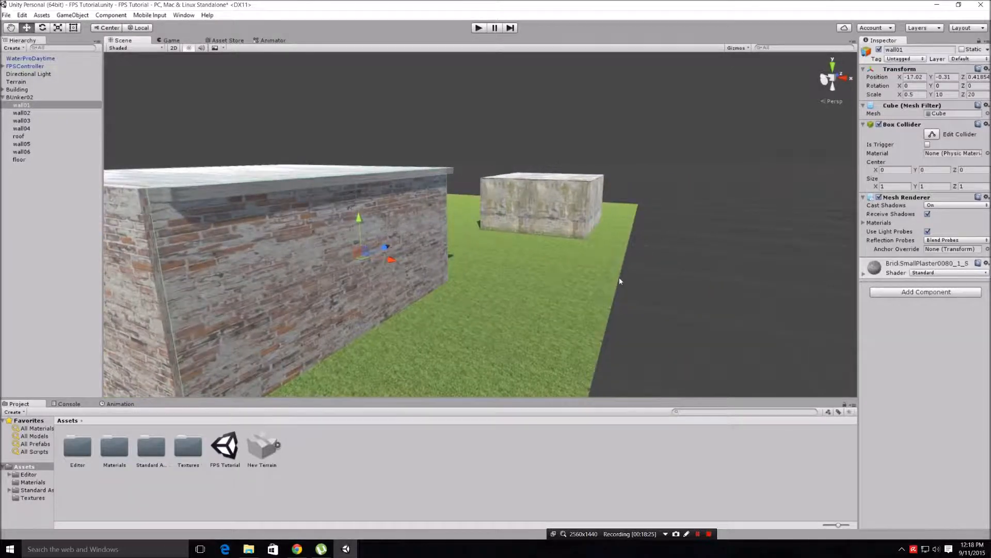
right_click_drag(622, 281, 439, 280)
key("Right")
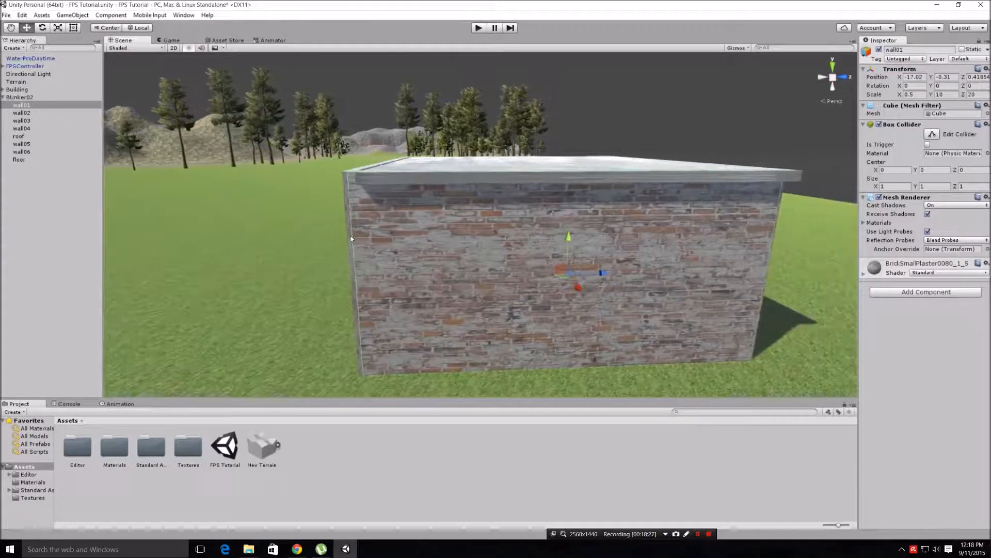
key("Right")
key("Right")
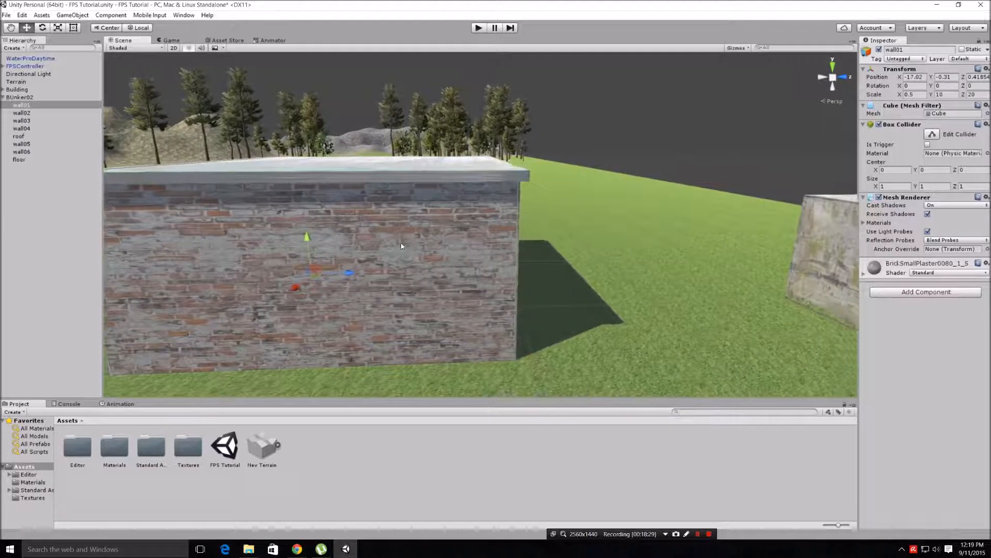
left_click(359, 245)
left_click(360, 248)
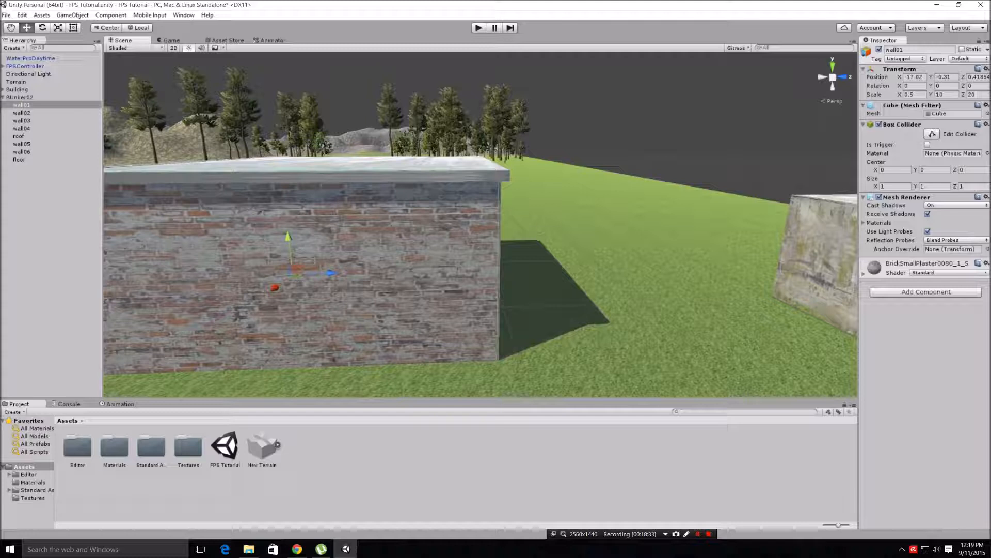
key("Return")
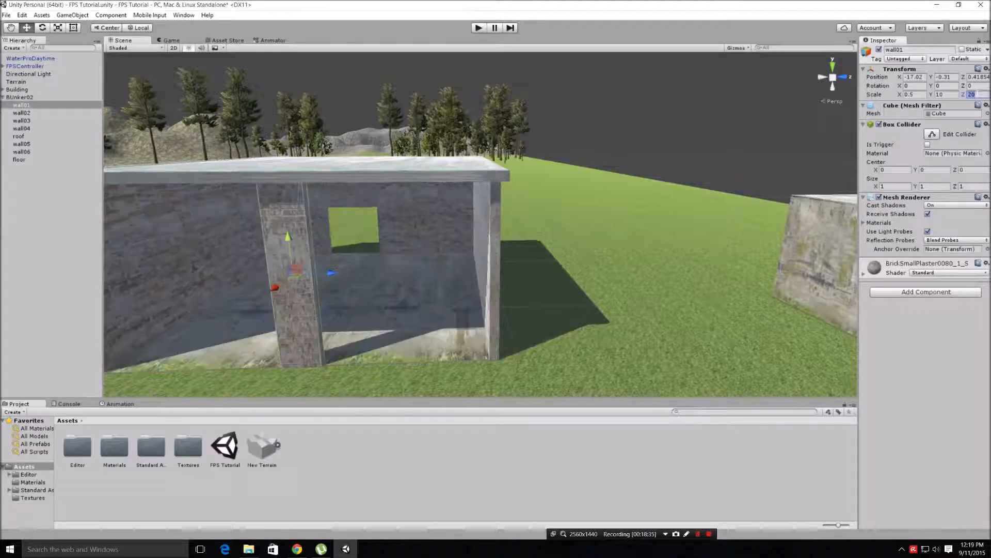
type("20")
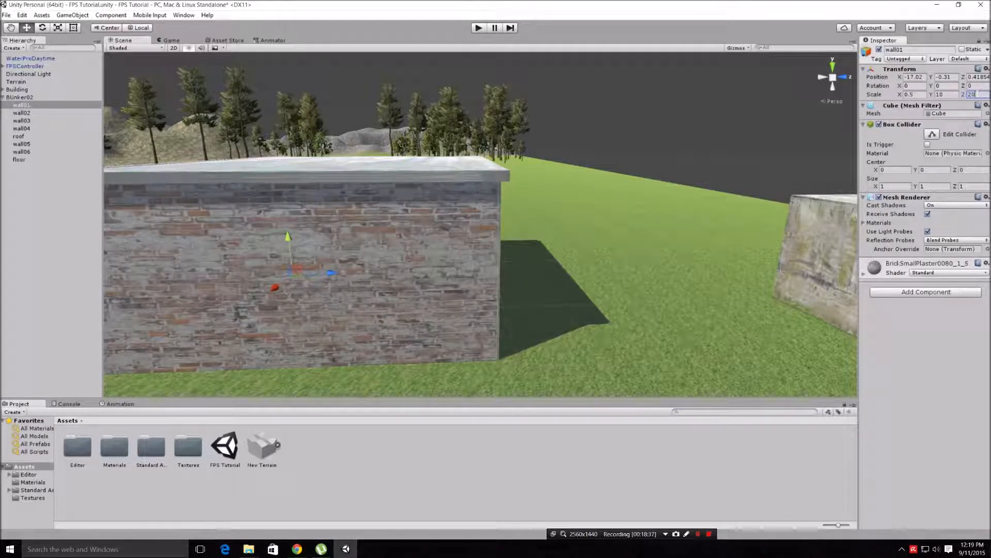
type(".1")
middle_click_drag(296, 239, 379, 184)
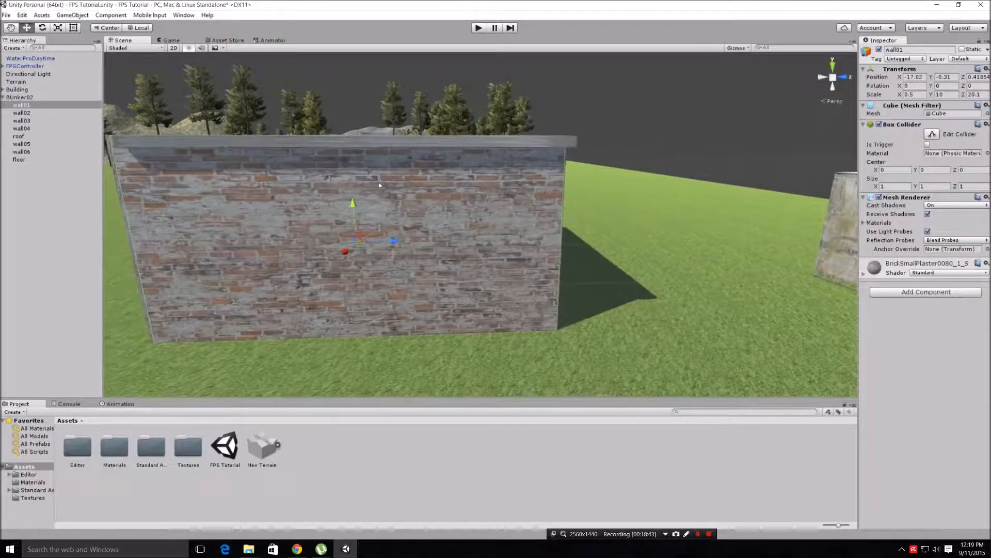
- Lengthen wall01 to a Z scale of 20.15
left_click(984, 94)
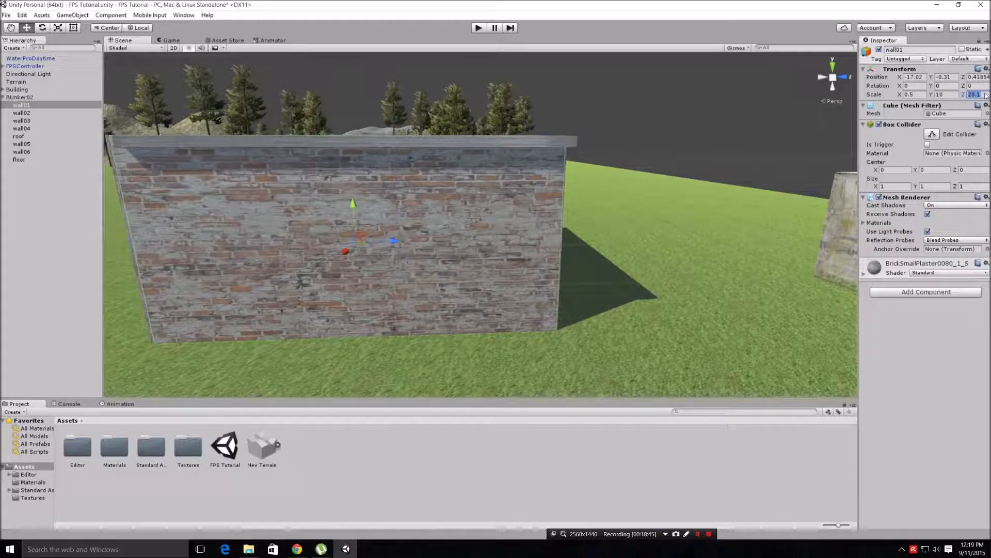
left_click(986, 95)
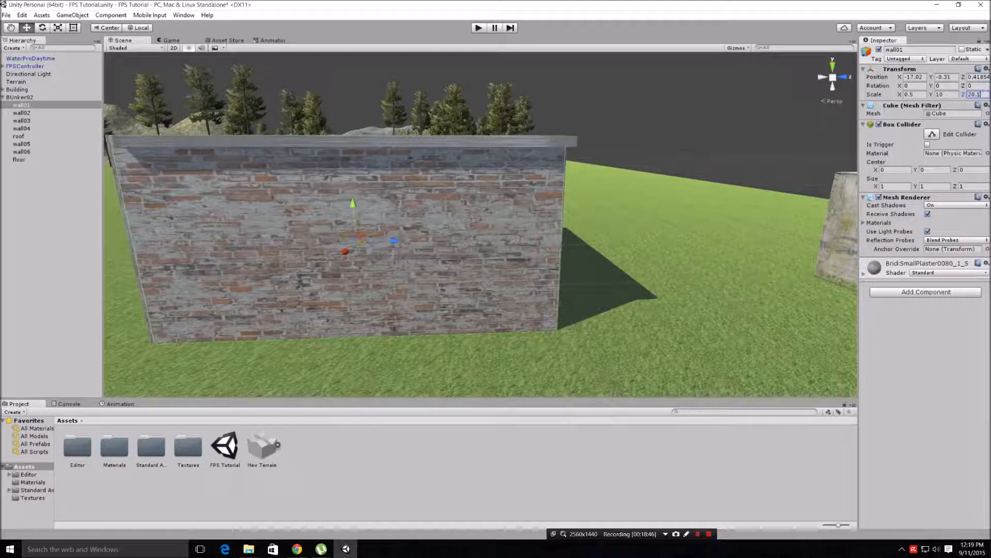
type("5")
middle_click_drag(365, 145, 725, 150)
middle_click_drag(887, 184, 355, 174)
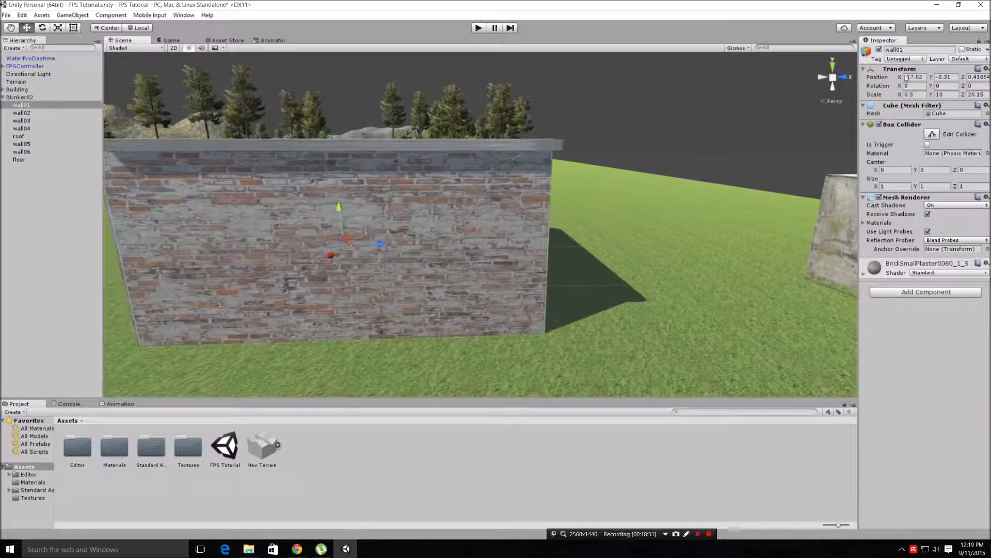
- Lengthen wall01 to a Z scale of 20.2
left_click(984, 95)
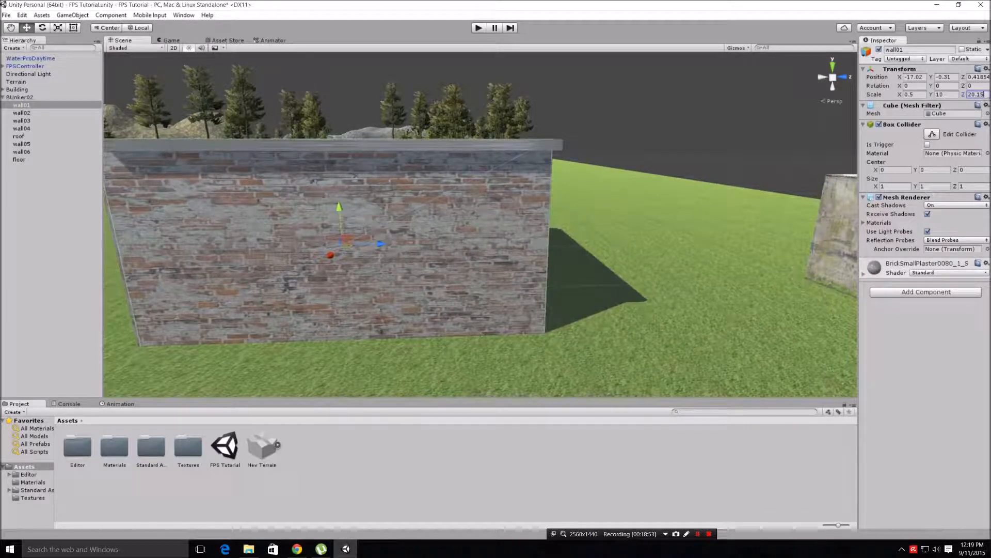
type("20.1")
key("BackSpace")
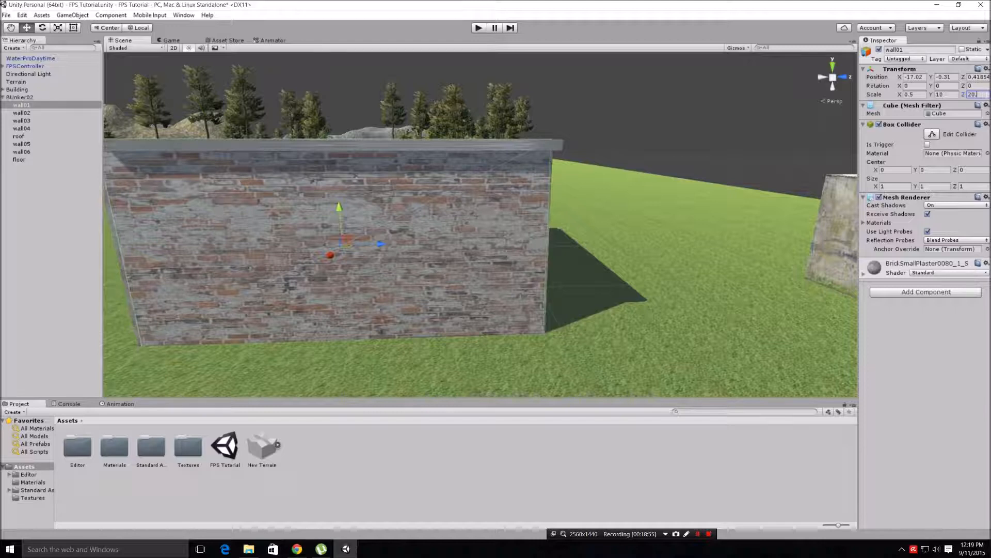
type("2")
- Check both ends of wall01 and nudge it along Z to about 0.37 to center it between the side walls
middle_click_drag(394, 192, 408, 156)
right_click_drag(584, 159, 485, 159)
middle_click_drag(542, 186, 443, 176)
middle_click_drag(710, 186, 790, 205)
right_click_drag(687, 196, 783, 206)
middle_click_drag(578, 180, 19, 202)
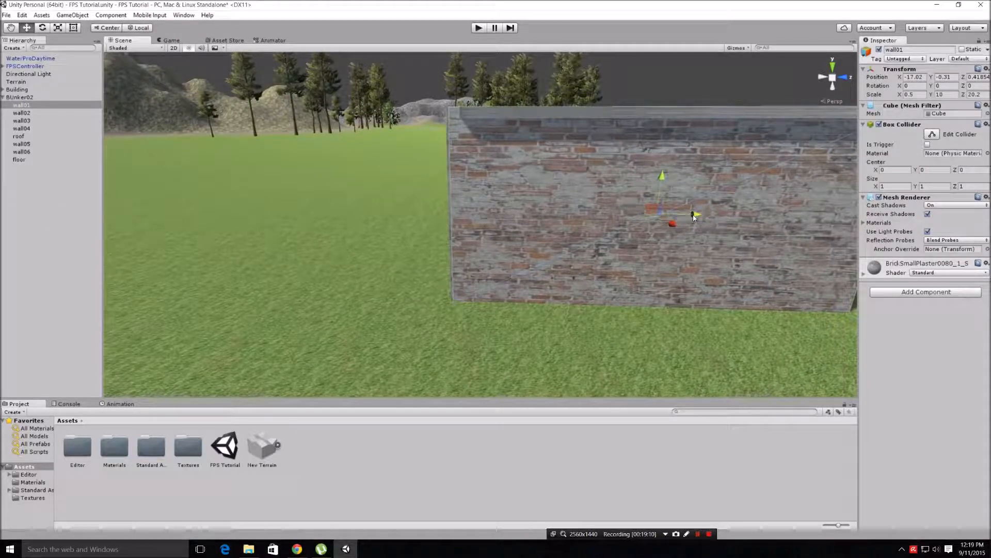
left_click_drag(693, 217, 693, 219)
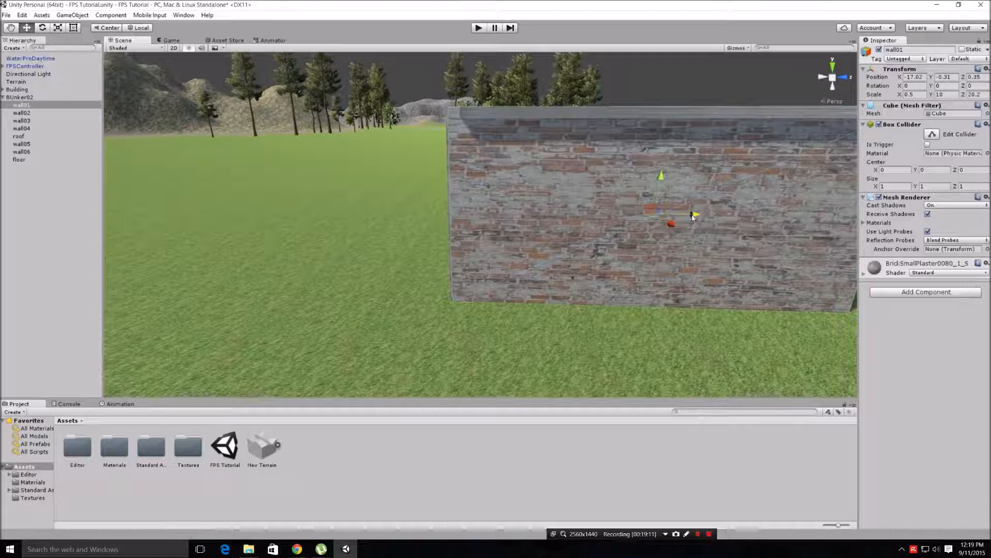
- Set wall01's Z scale to 20.29 so it spans the full width between the side walls
middle_click_drag(700, 209, 326, 206)
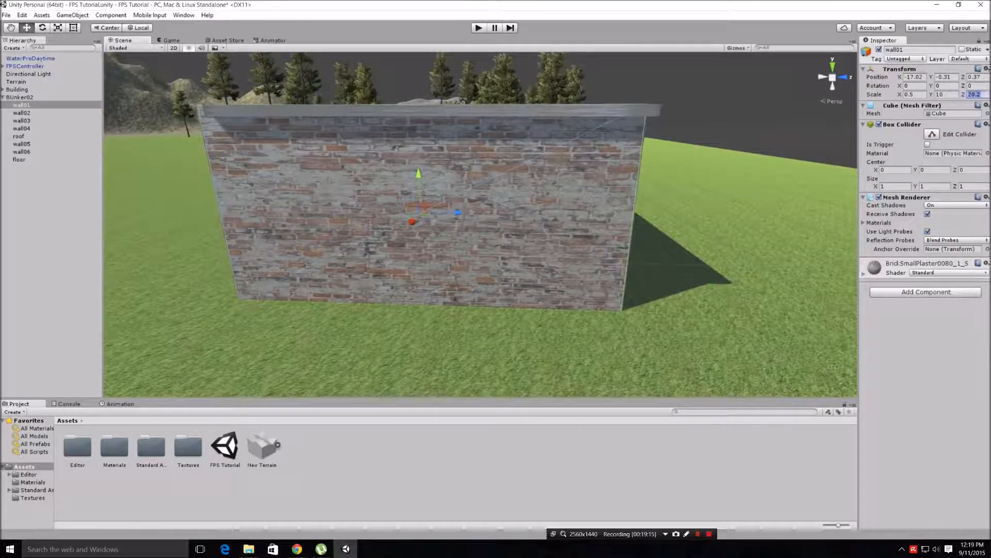
type("20")
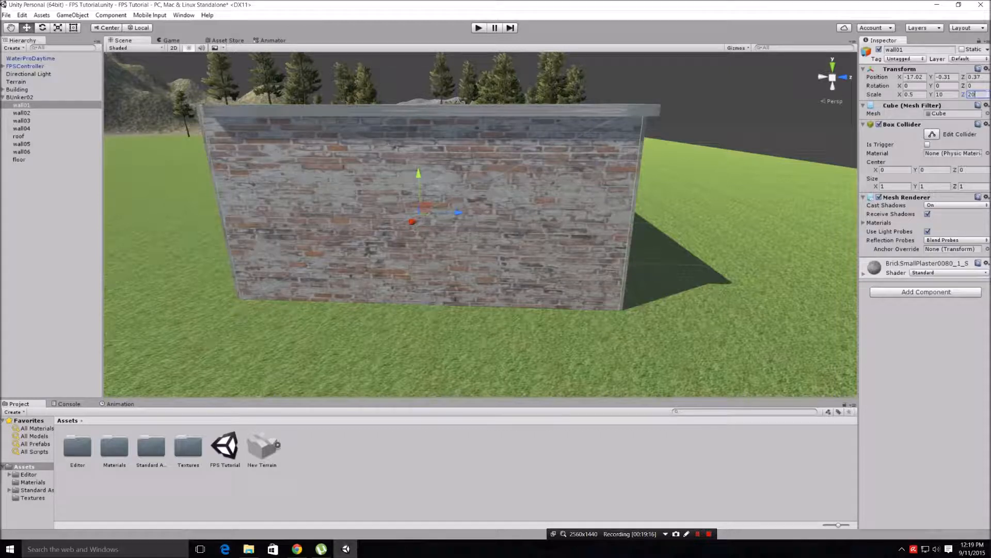
type(".22")
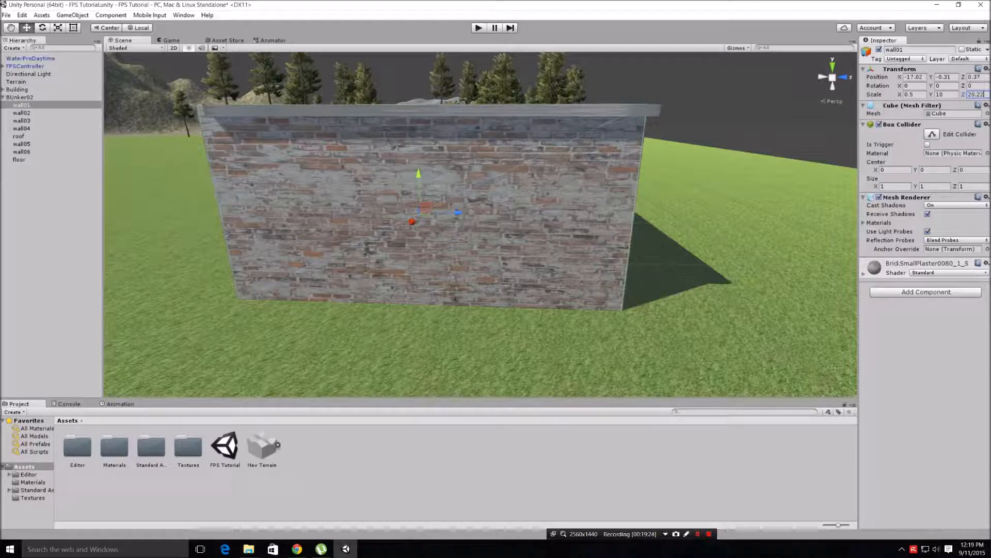
key("BackSpace")
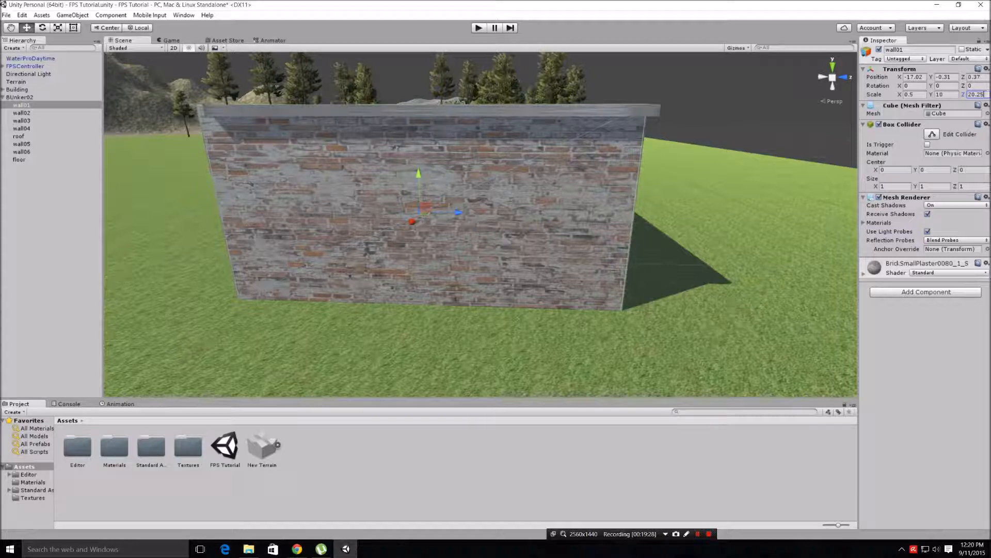
type("9")
- Select the roof and shift it along Z to about 0.71 to center it over the bunker's walls
middle_click_drag(662, 192, 438, 186)
right_click_drag(439, 185, 314, 184)
right_click_drag(694, 208, 609, 168)
key("a")
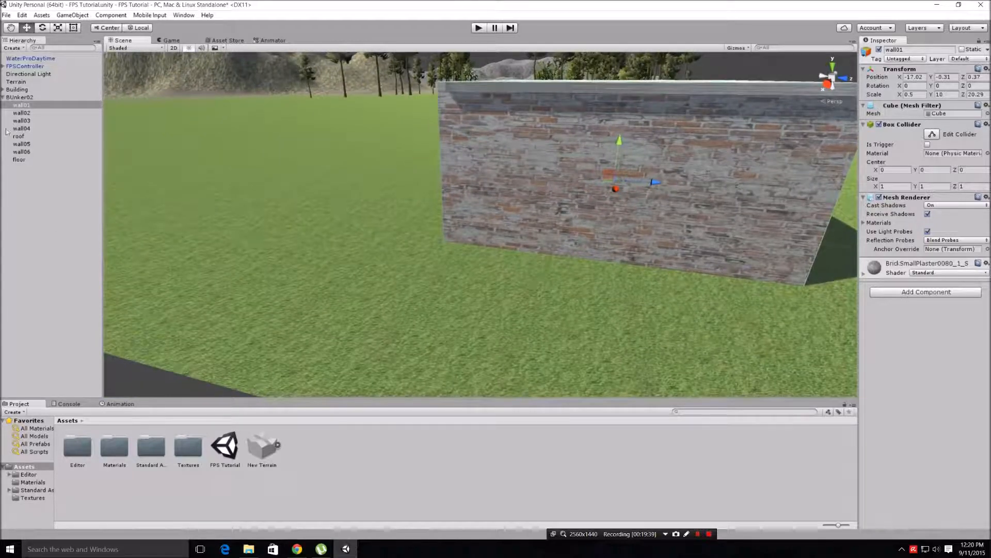
middle_click_drag(422, 132, 363, 308)
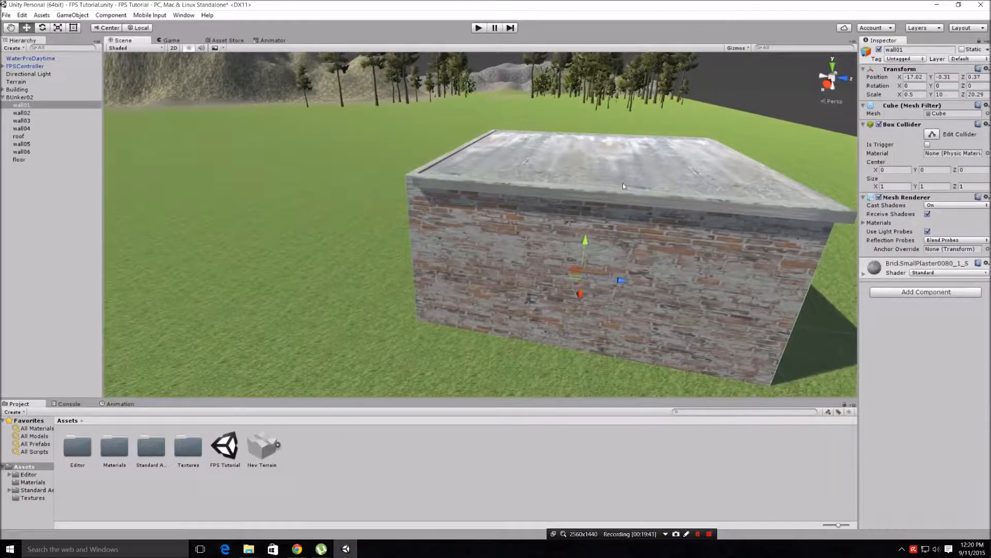
middle_click_drag(625, 173, 559, 419)
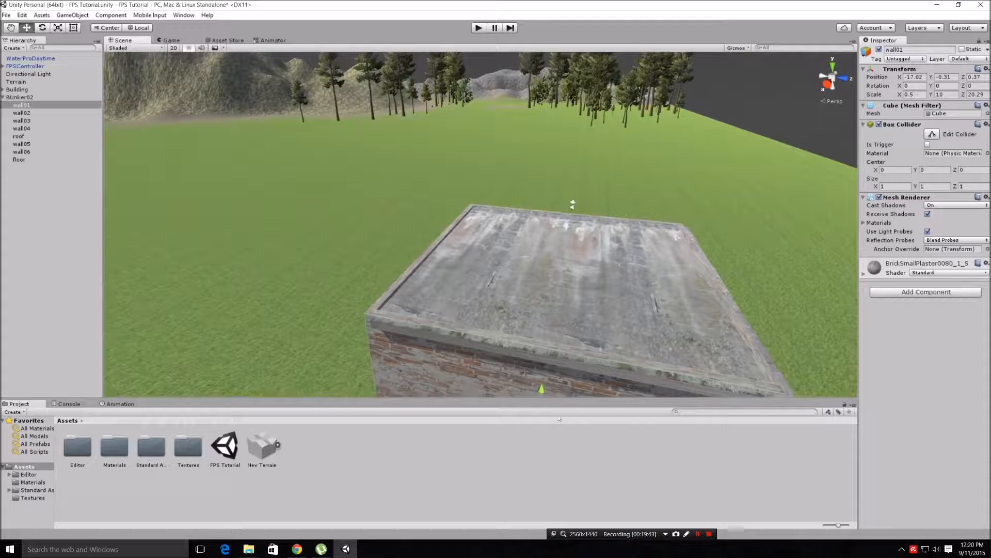
left_click(549, 294)
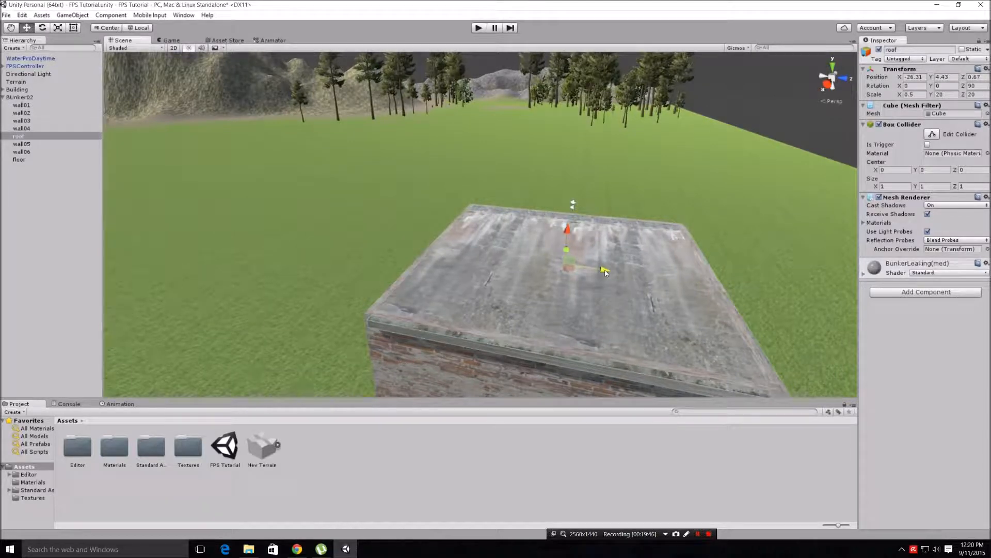
left_click_drag(605, 270, 606, 270)
- Scale the roof along its Y axis to about 19.28 so it fits between the bunker's outer wall faces
middle_click_drag(619, 290, 158, 325)
right_click_drag(376, 254, 287, 273)
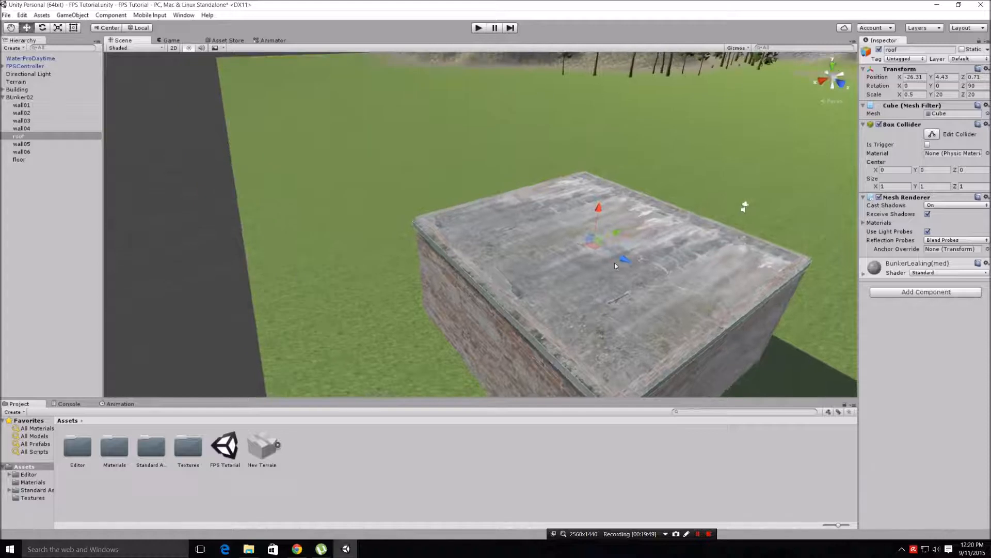
left_click(58, 27)
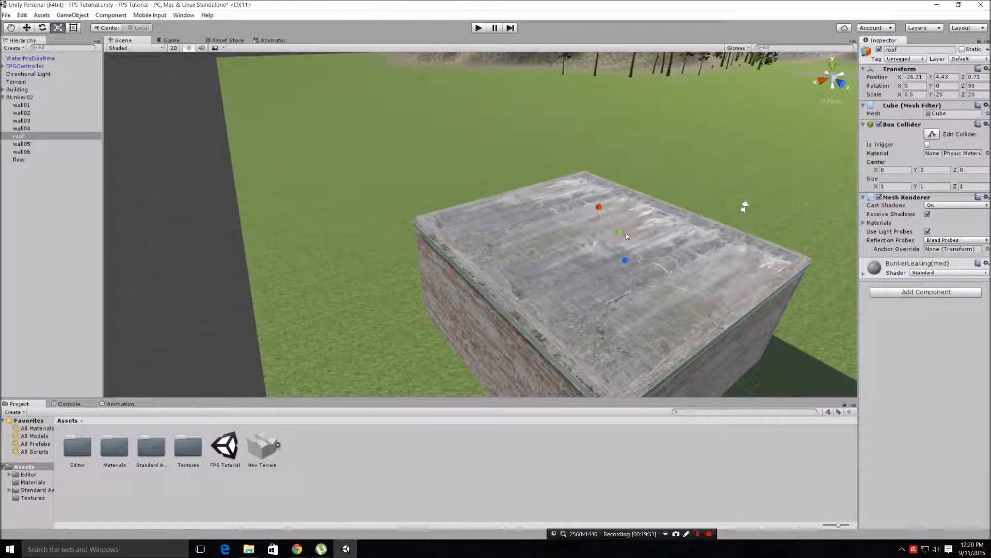
left_click_drag(620, 232, 620, 235)
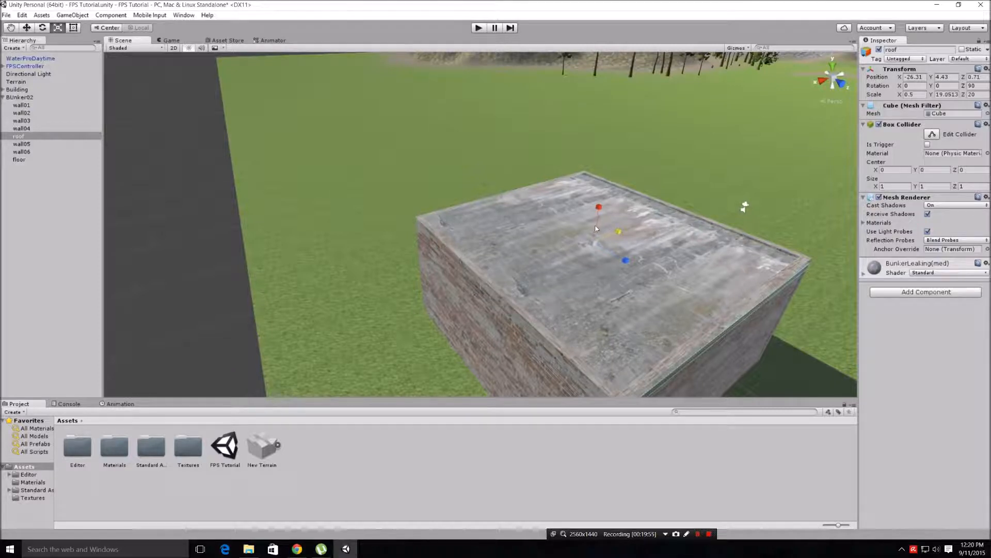
scroll(596, 228, "down", 2)
middle_click_drag(582, 246, 206, 299)
right_click_drag(717, 255, 629, 275)
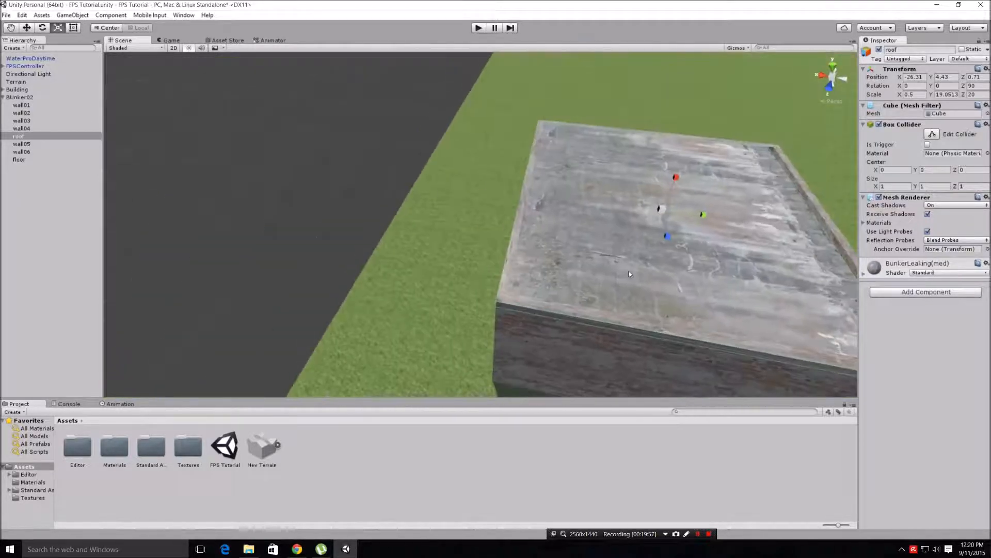
middle_click_drag(629, 274, 536, 263)
left_click_drag(607, 204, 608, 205)
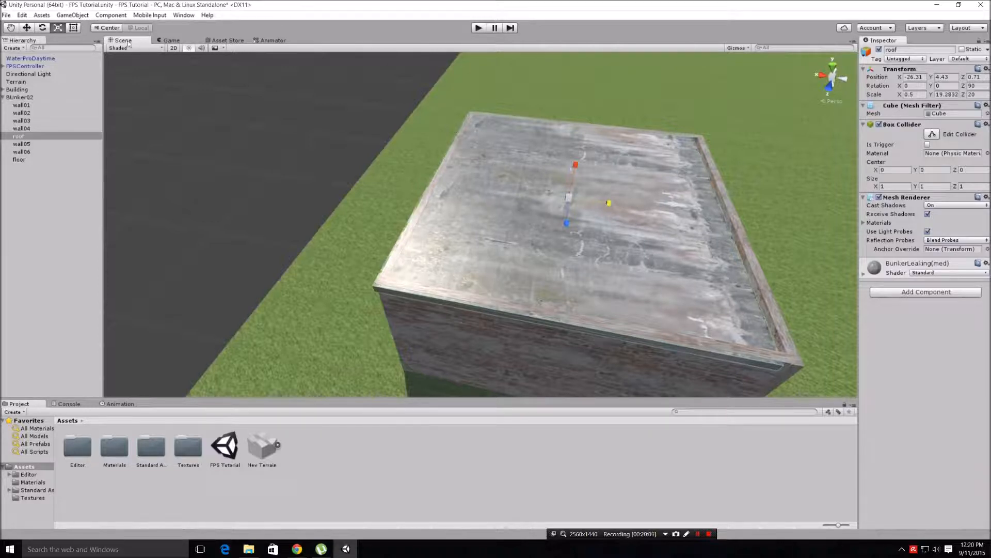
- Move the roof along X to about -26.65 to center it between the front and back walls
left_click(27, 28)
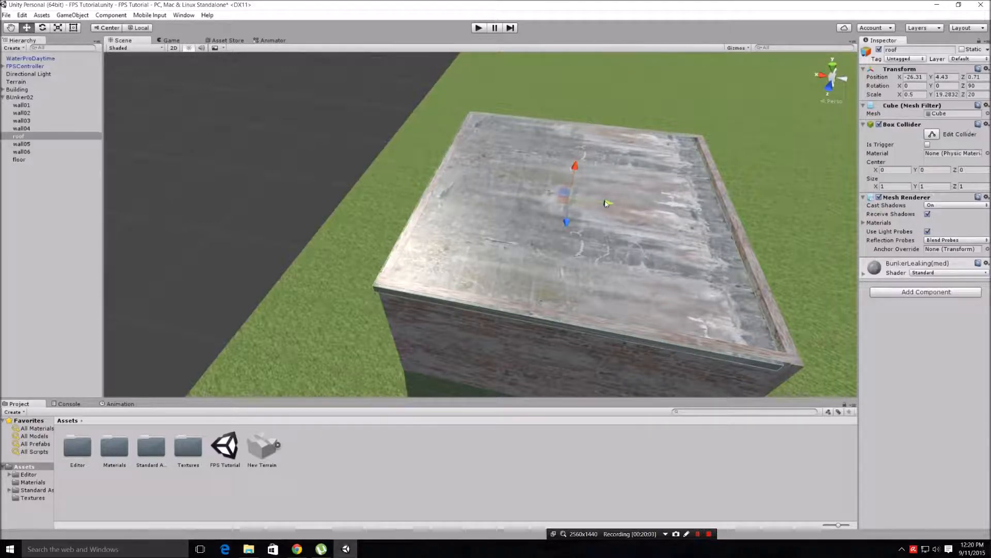
left_click_drag(607, 203, 617, 205)
middle_click_drag(610, 210, 160, 393)
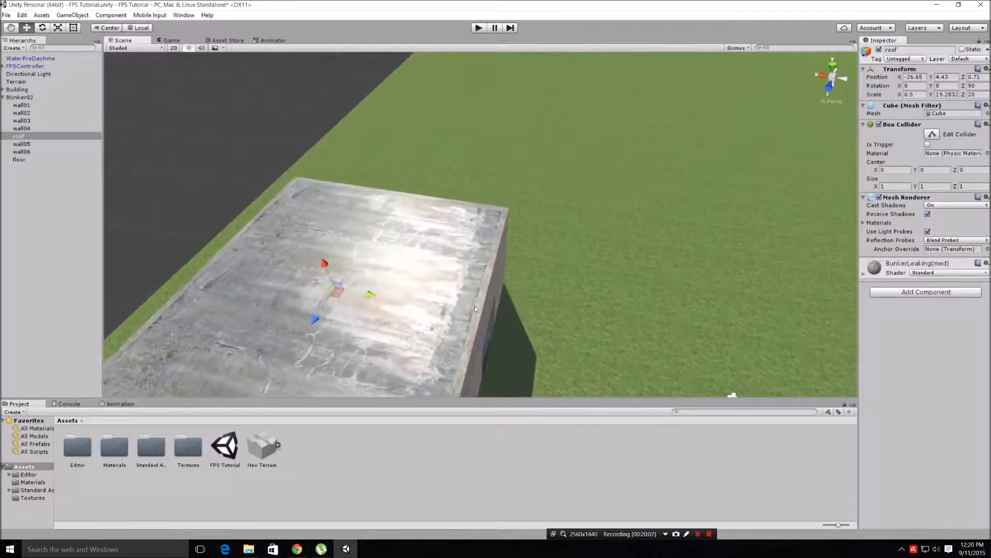
left_click_drag(473, 291, 332, 318, "alt")
middle_click_drag(332, 318, 628, 201)
- Reselect the roof, try reducing its Z scale, and undo the change
left_click(628, 198)
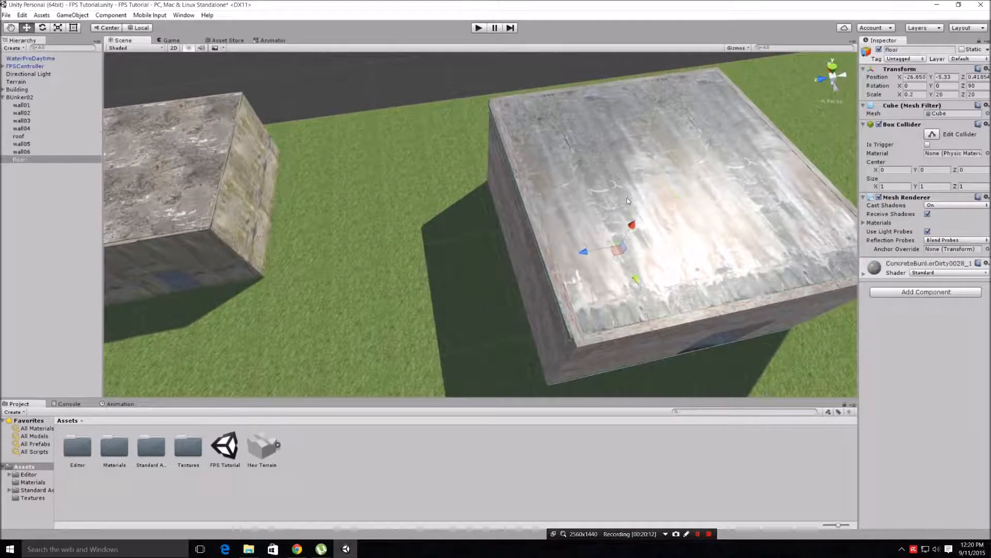
left_click(660, 180)
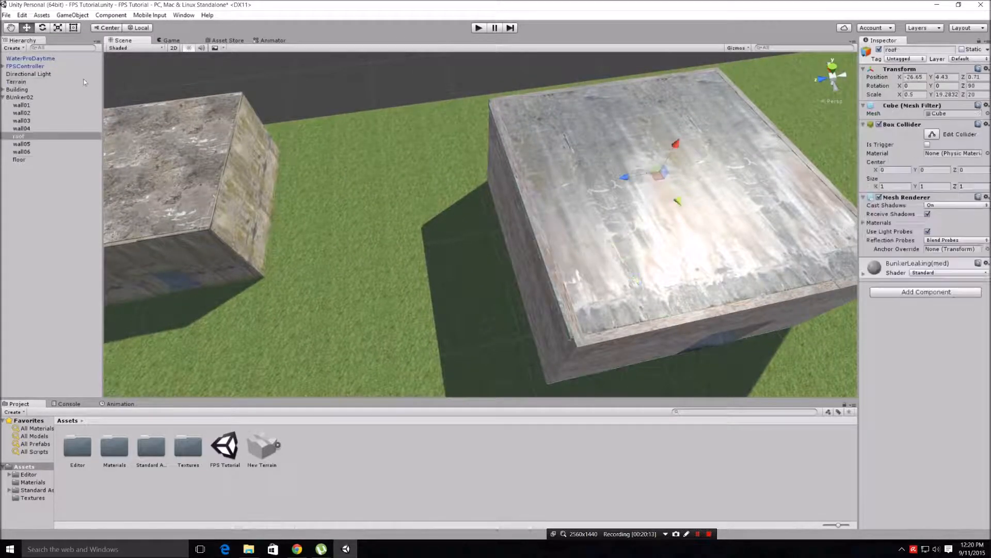
key("r")
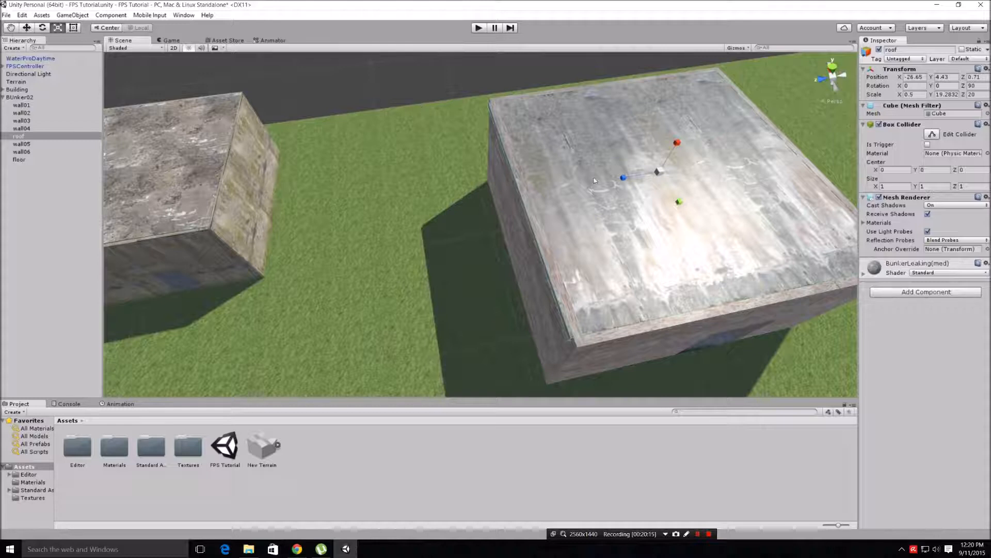
left_click_drag(623, 179, 624, 179)
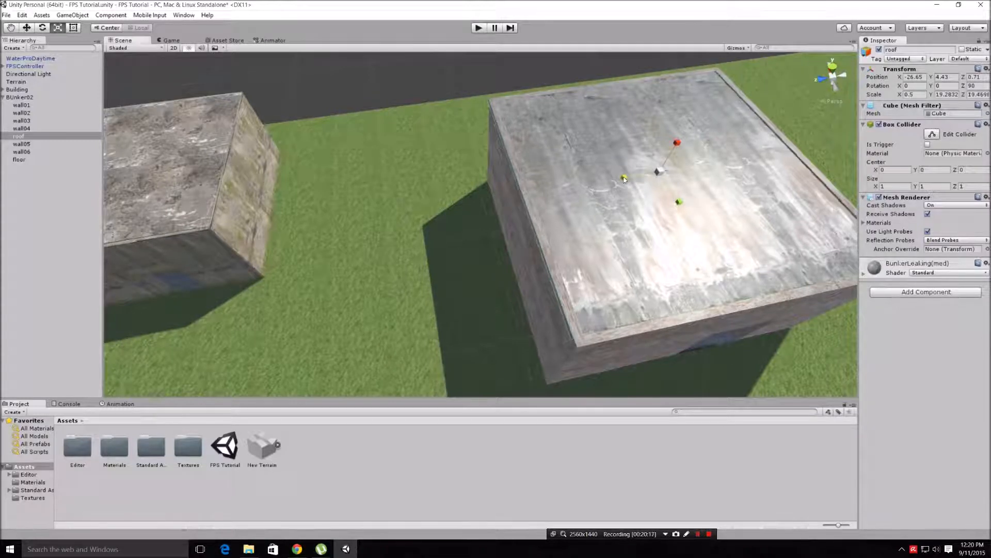
key("ctrl+z")
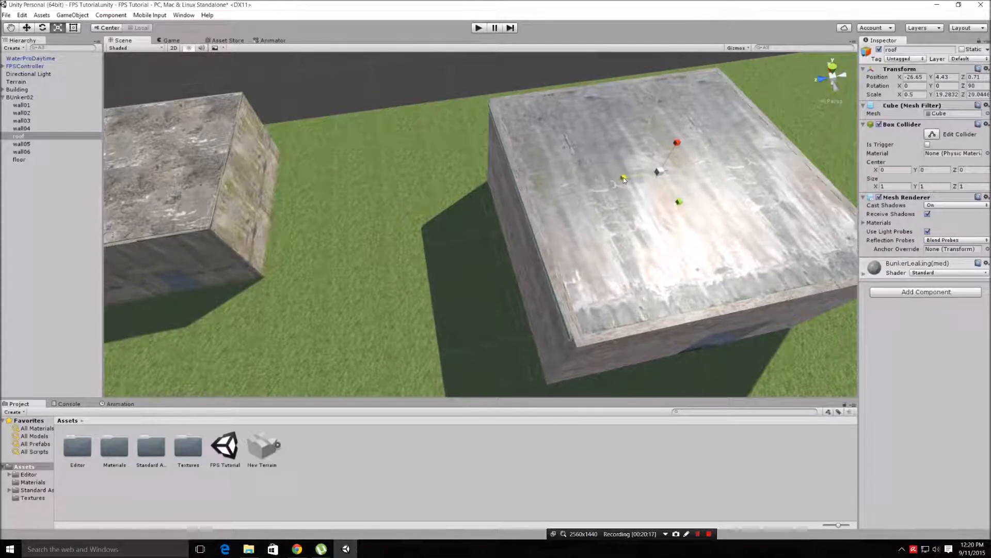
- Shift the roof along Z to about 0.53 to line up its side edges with the walls
left_click(27, 28)
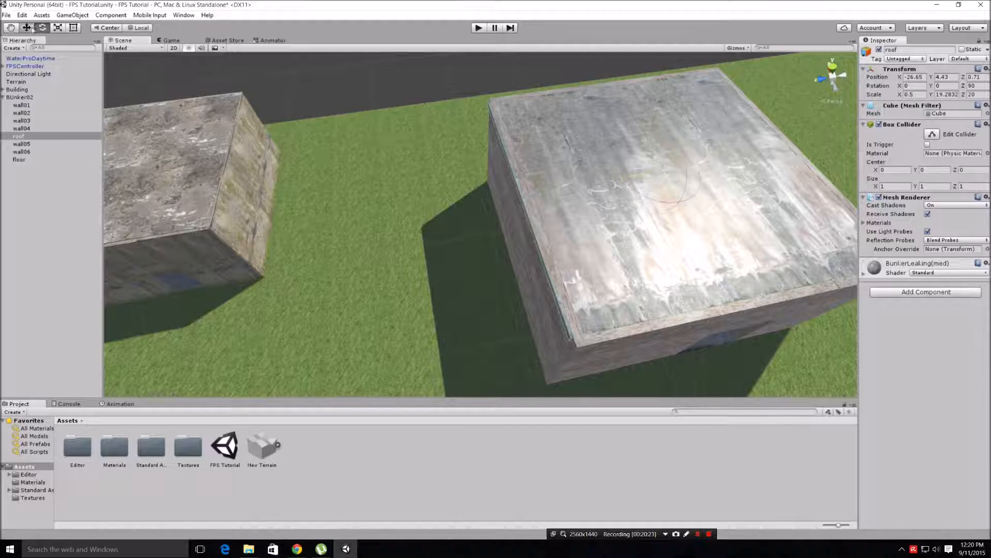
left_click_drag(624, 179, 624, 178)
middle_click_drag(490, 126, 210, 64)
right_click_drag(389, 199, 383, 138)
middle_click_drag(386, 176, 635, 57)
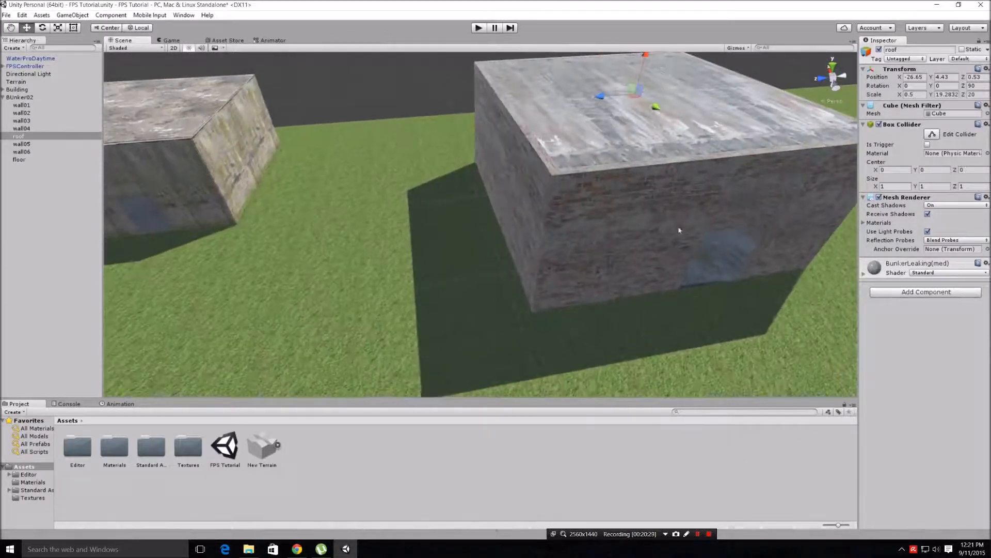
- Select wall03 and nudge it outward along Z to about 10.34 so it meets the bunker's corner
middle_click_drag(729, 192, 772, 168)
right_click_drag(687, 199, 774, 166)
middle_click_drag(448, 272, 790, 117)
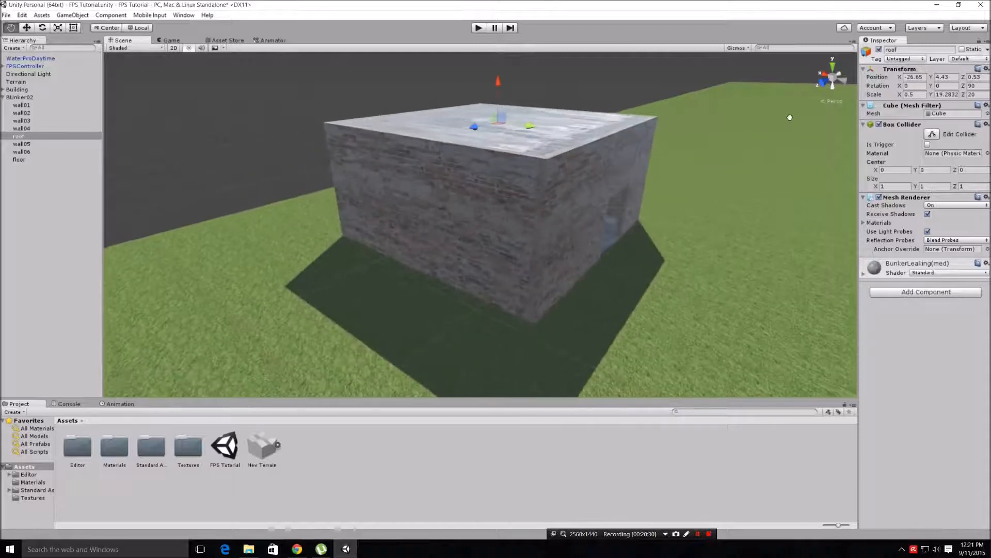
scroll(480, 272, "up", 8)
scroll(488, 268, "up", 3)
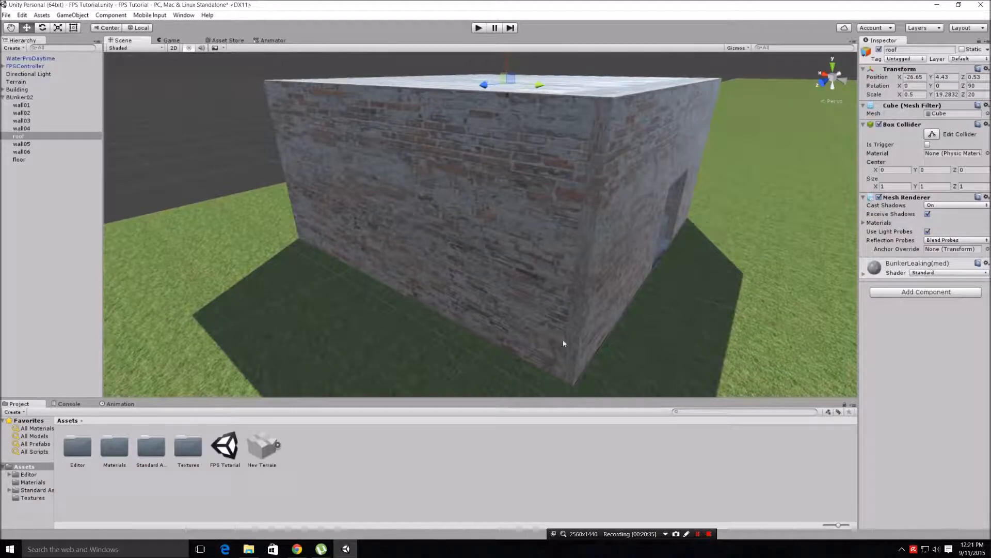
left_click(515, 217)
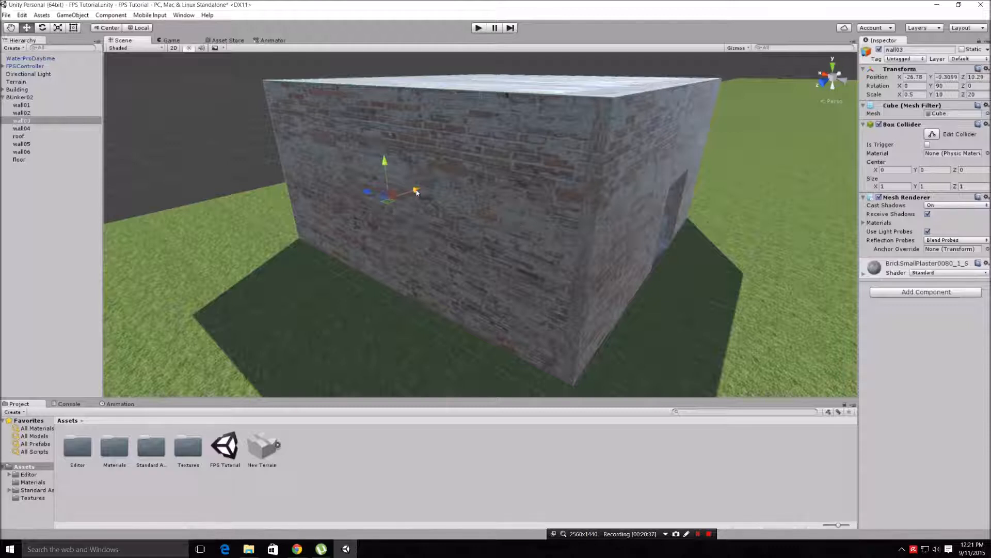
left_click_drag(417, 192, 416, 192)
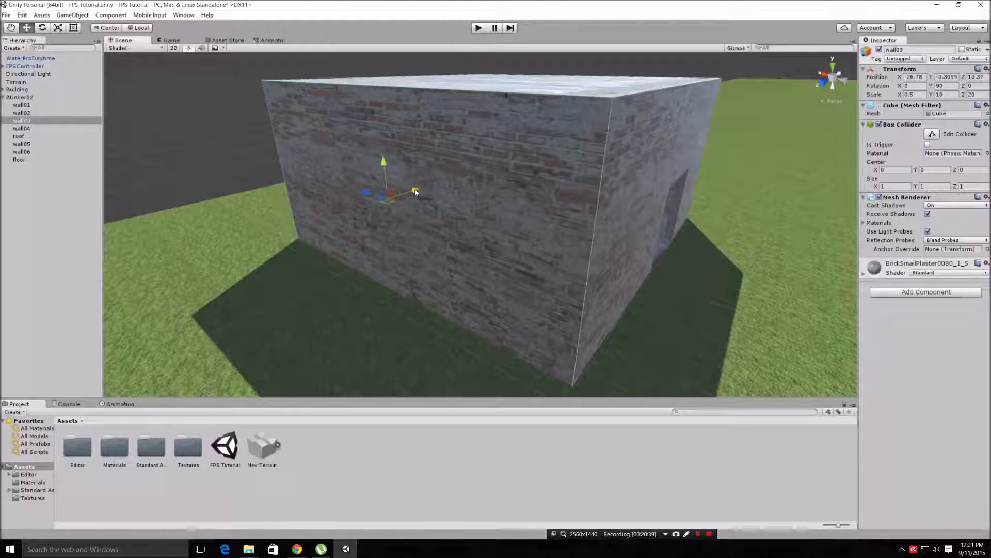
- Examine the bunker's wall corners, roof edges and doorway from several sides for gaps
middle_click_drag(630, 288, 134, 288)
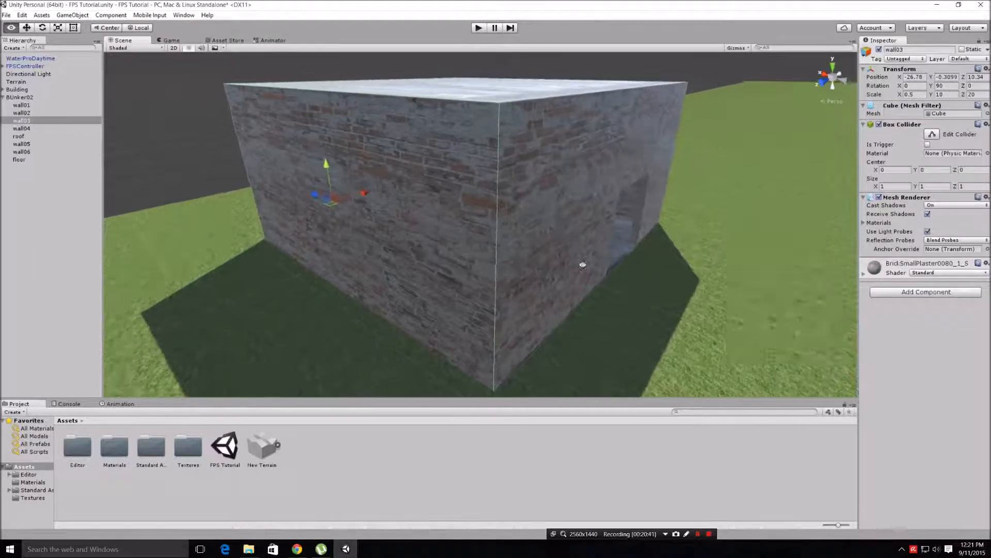
right_click_drag(609, 268, 504, 285)
scroll(504, 289, "down", 8)
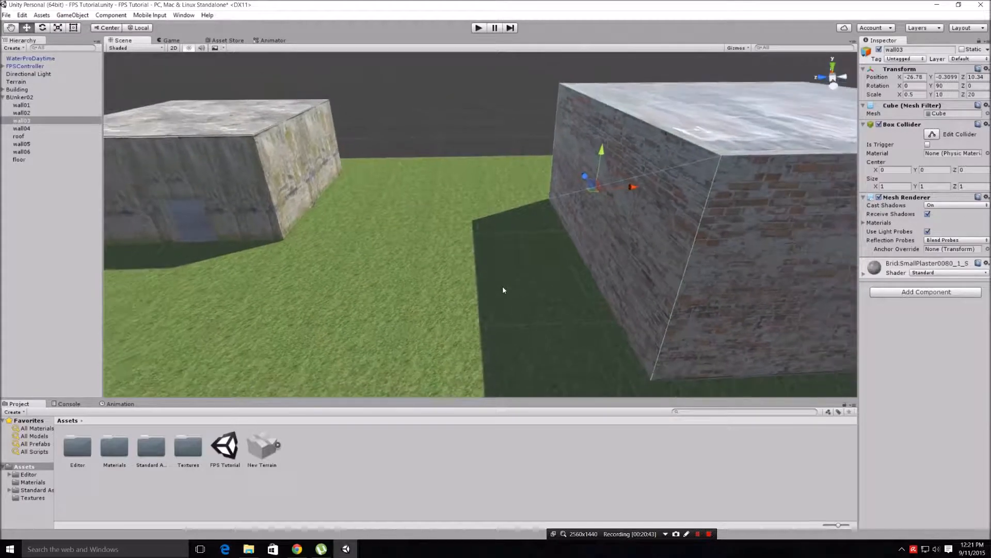
middle_click_drag(504, 290, 171, 256)
scroll(622, 265, "down", 2)
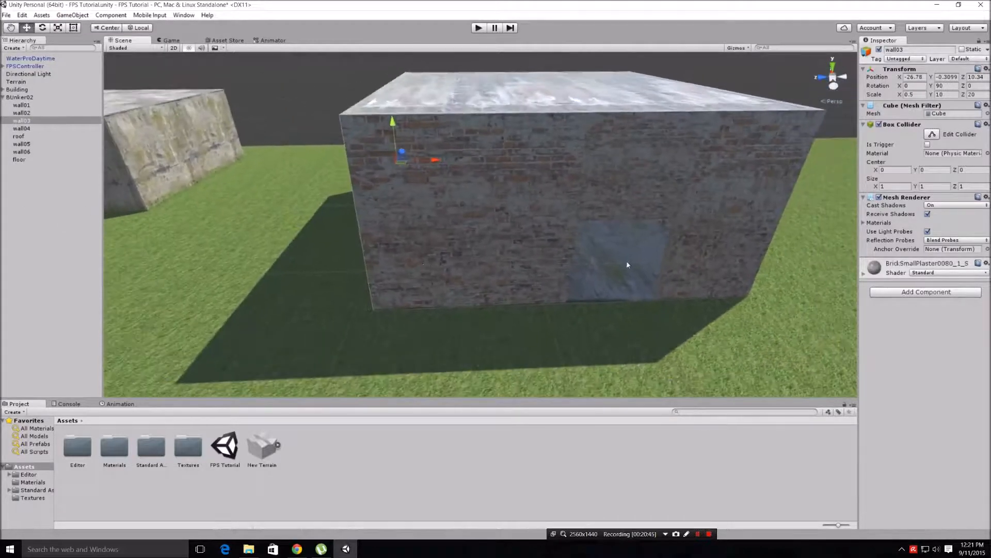
middle_click_drag(624, 265, 294, 253)
scroll(296, 253, "down", 1)
middle_click_drag(413, 234, 332, 277)
right_click_drag(430, 263, 400, 263)
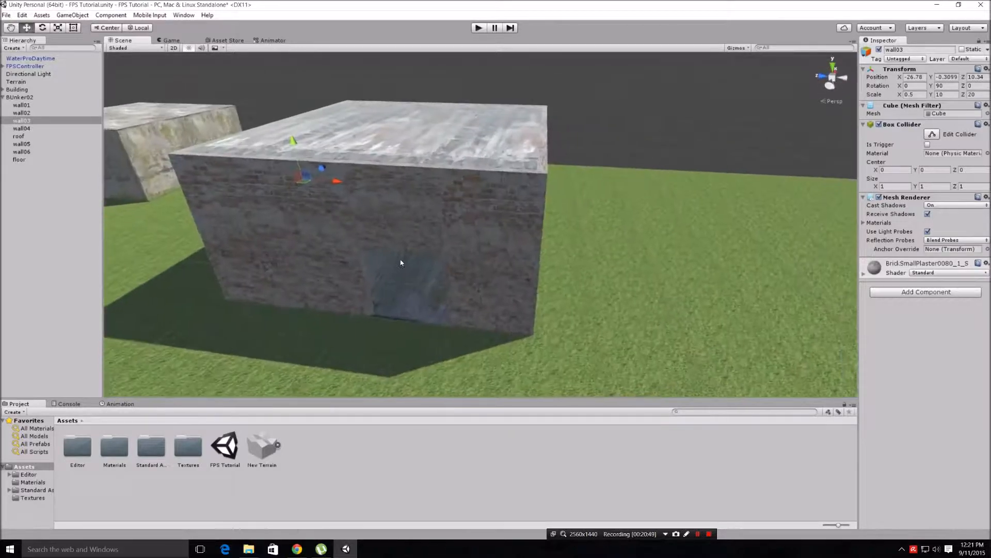
- Start play mode and walk in and out of the bunker's doorway to check its interior and entrance
left_click(478, 27)
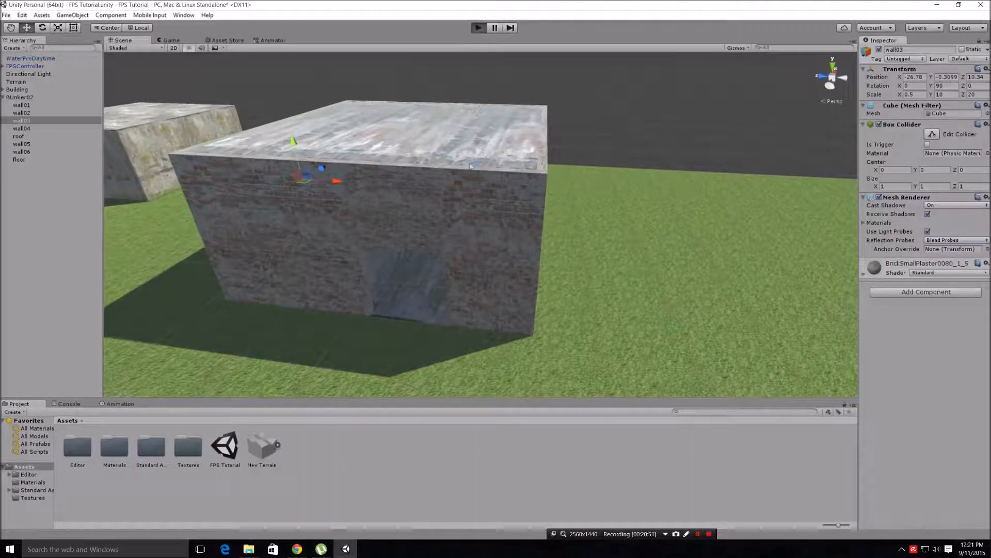
key("w")
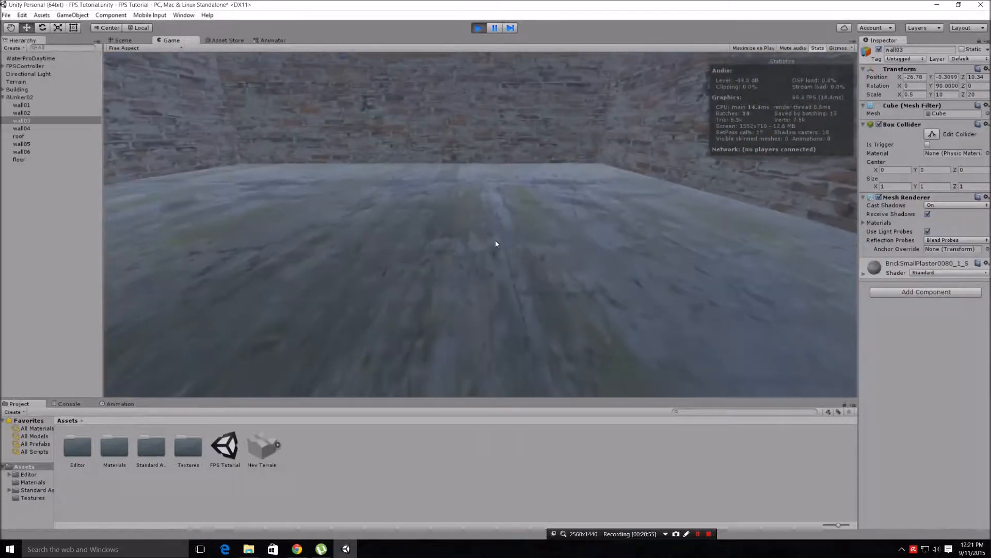
key("s")
key("s")
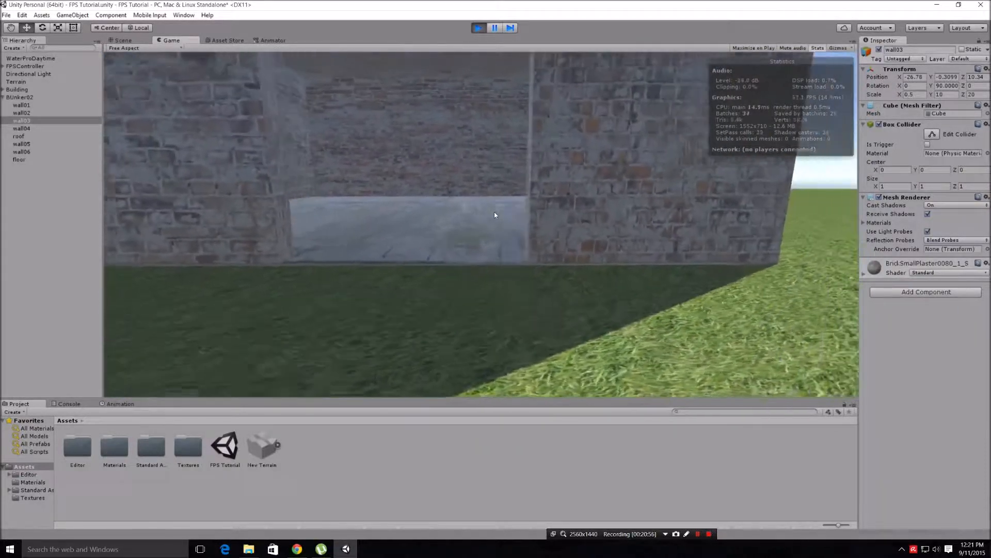
key("d")
key("w")
key("w")
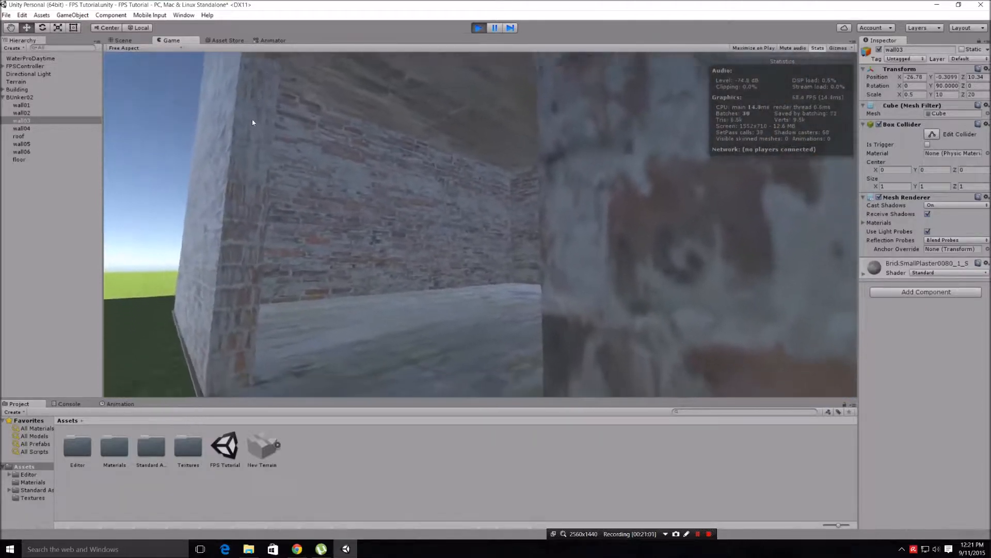
- Walk around the outer corner beside wall04 to check its alignment with the entrance wall, and stop play mode
key("s")
key("d")
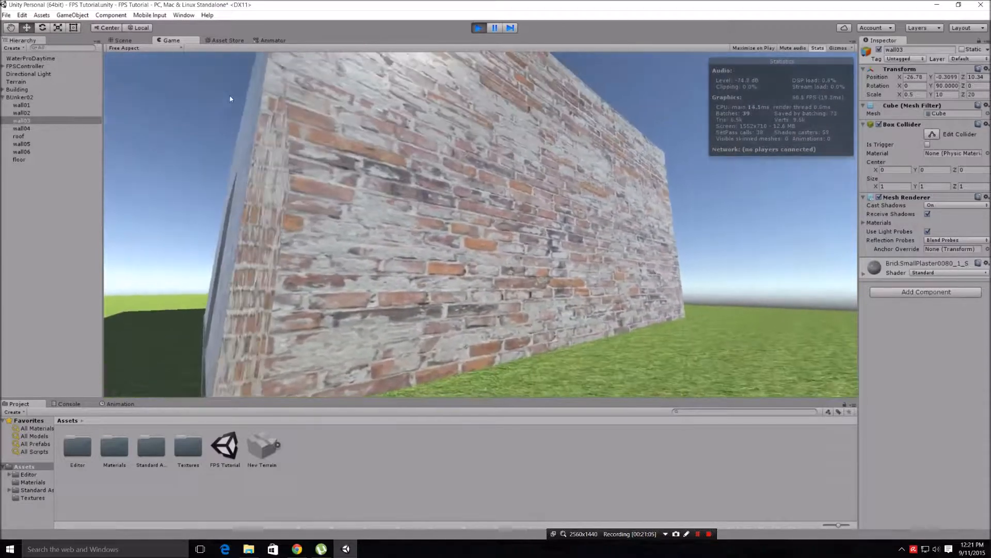
key("a")
key("d")
key("a")
key("a")
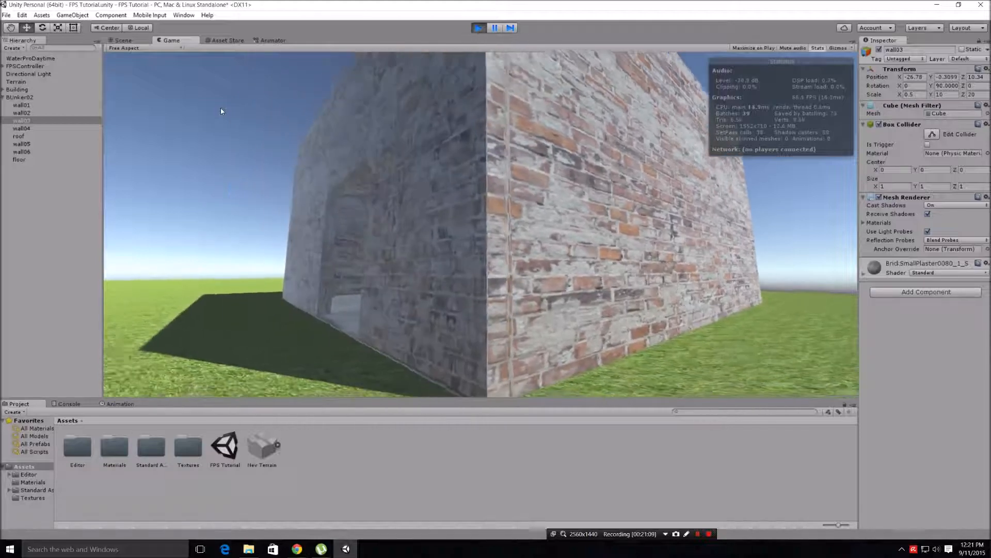
key("d")
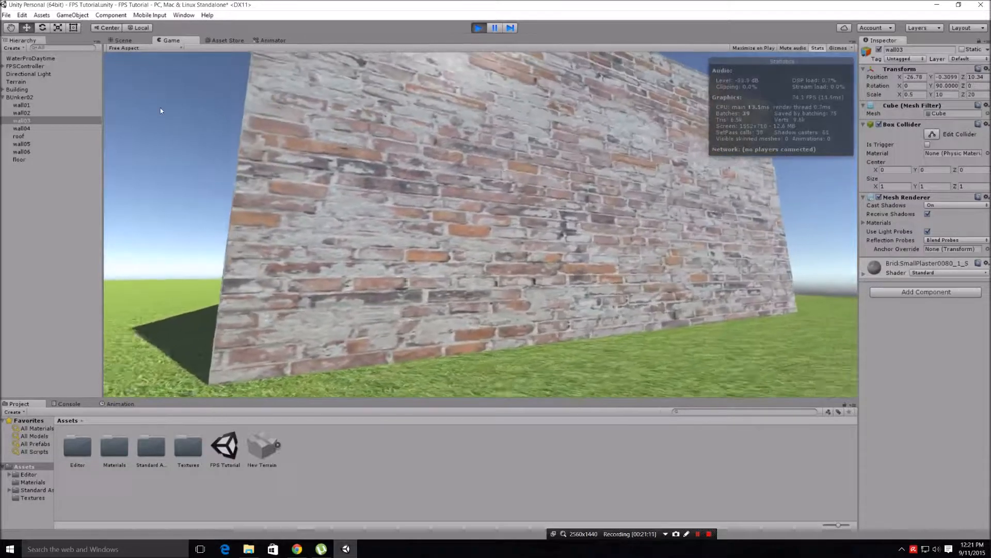
key("a")
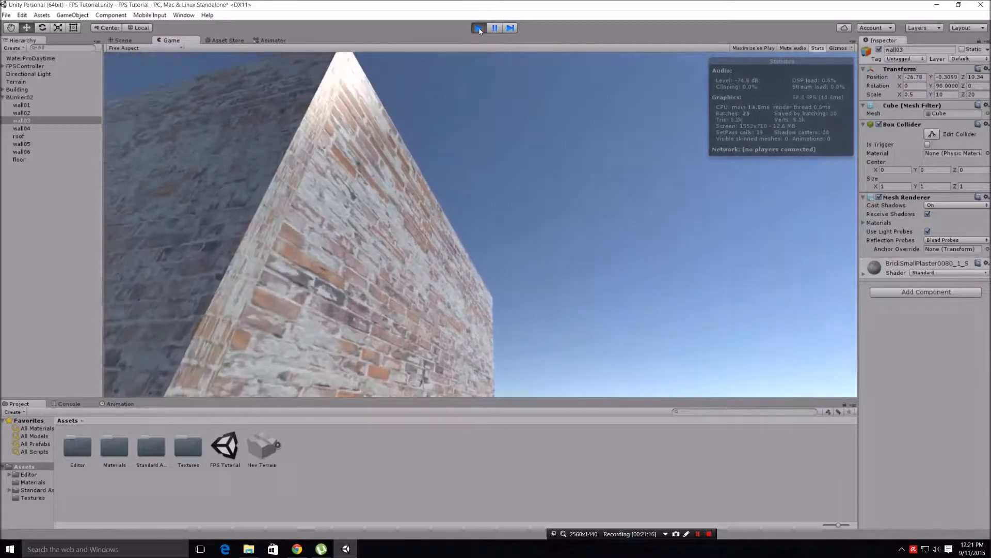
left_click(479, 29)
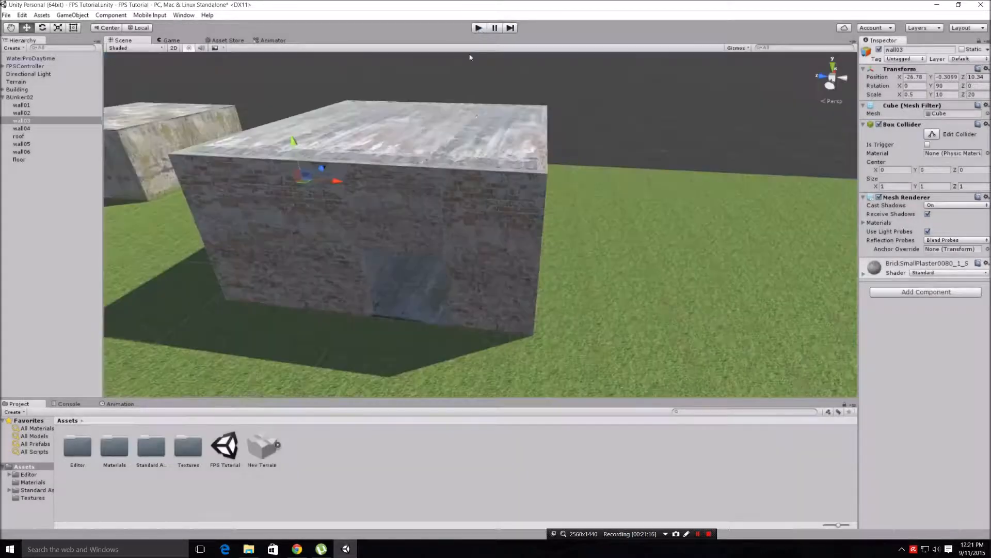
- Select wall04 and nudge it outward along Z to about -9.63 so it lines up with the bunker's corner
left_click_drag(598, 202, 417, 196, "alt")
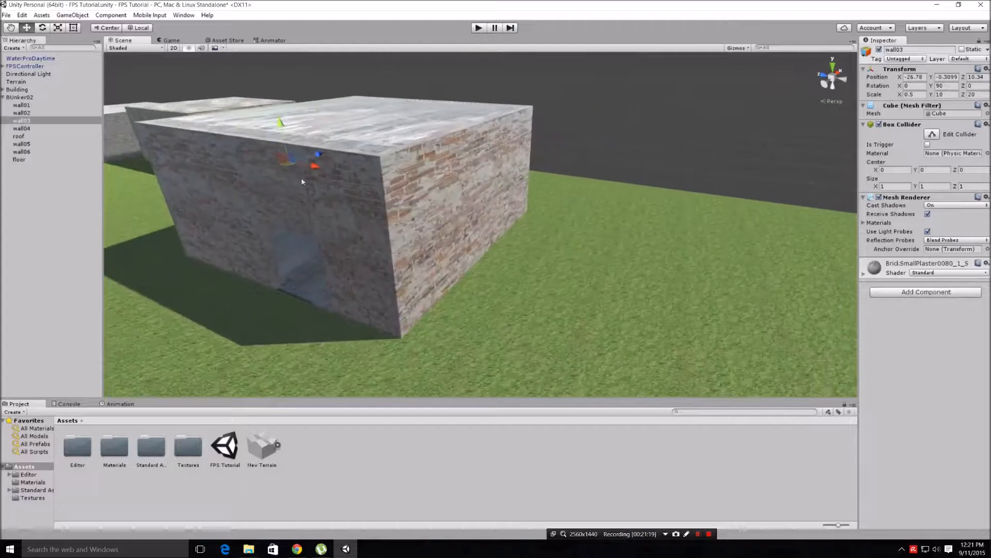
left_click(417, 195)
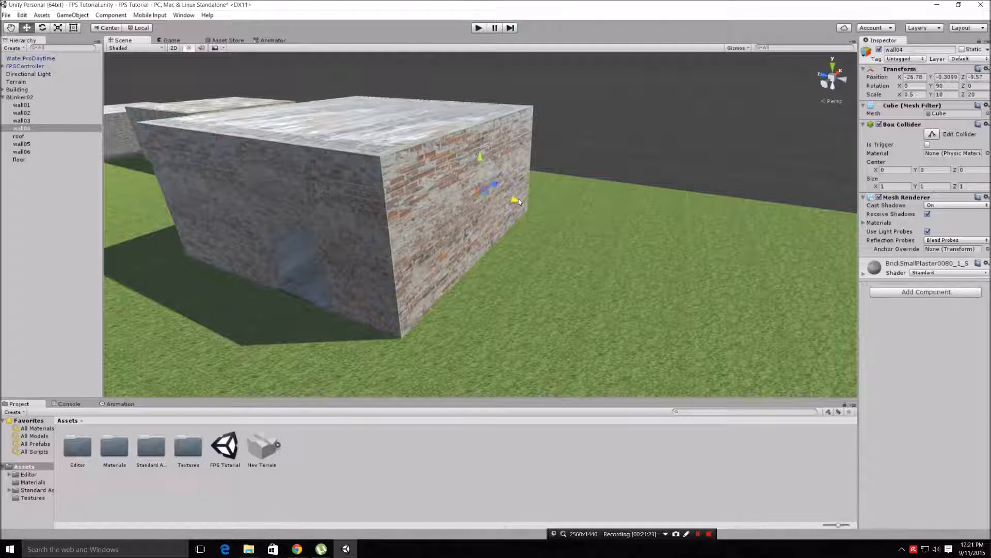
left_click_drag(518, 200, 519, 201)
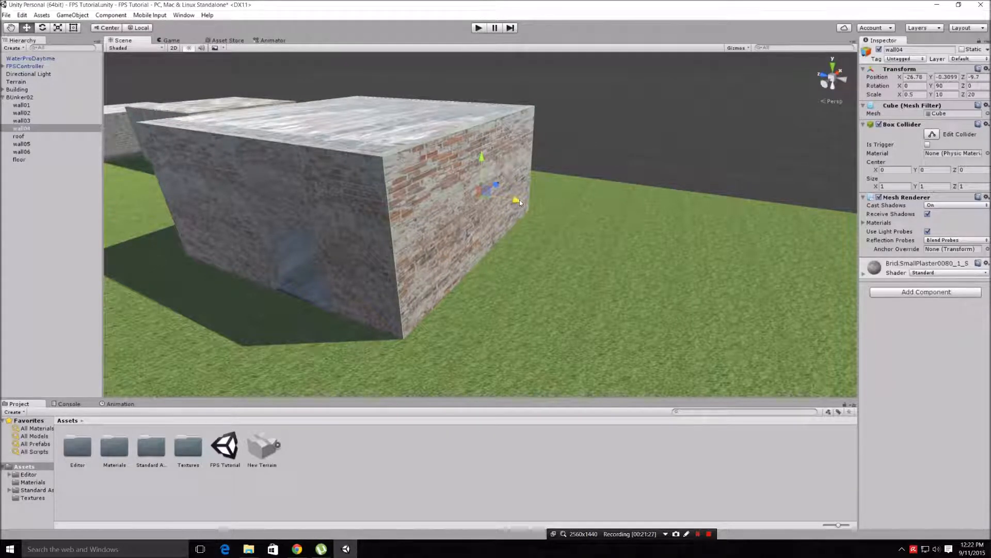
left_click_drag(519, 200, 519, 201)
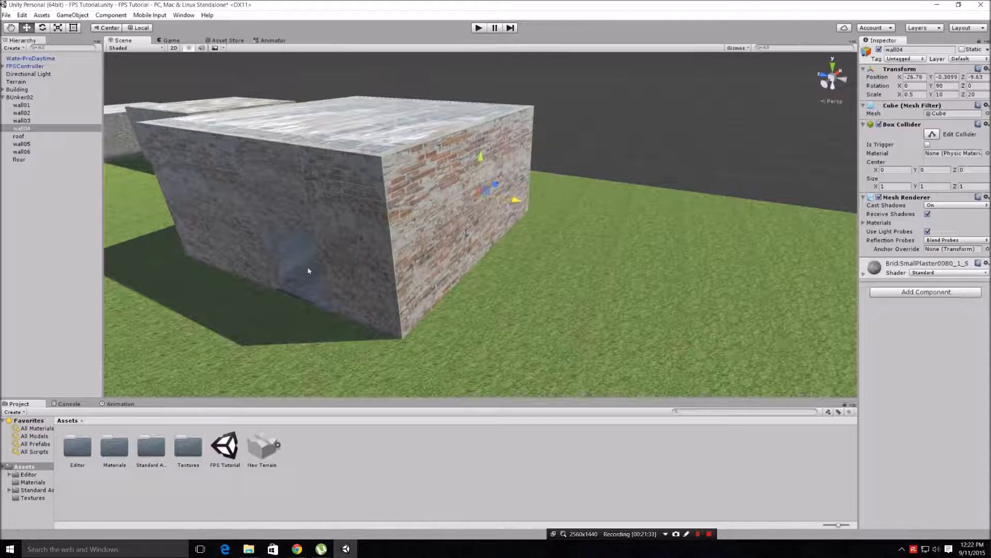
- Import another copy of BrickSmallPlaster0080_1_S.jpg from the Downloads folder in File Explorer into the project's Textures folder
left_click(591, 309)
middle_click_drag(335, 282, 728, 245)
right_click_drag(437, 259, 518, 293)
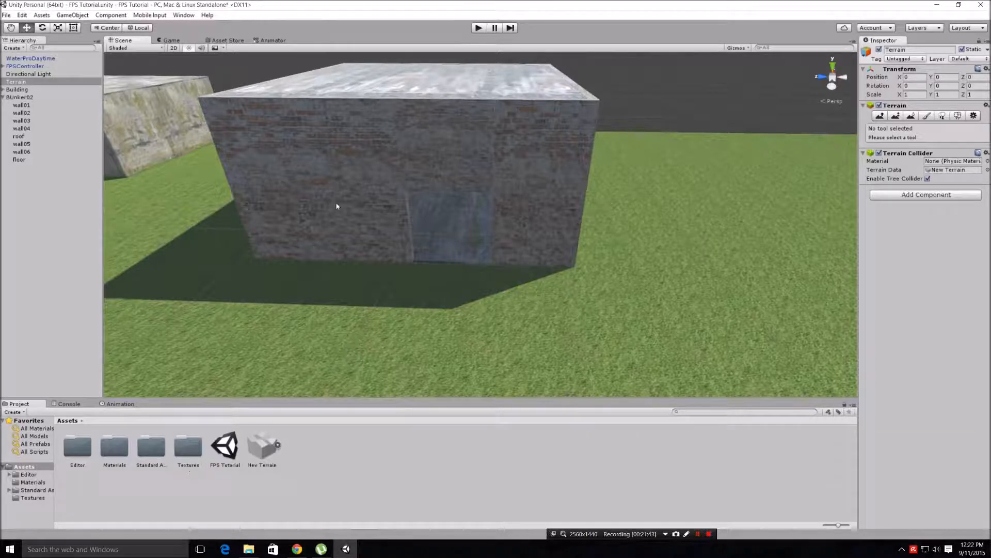
double_click(194, 455)
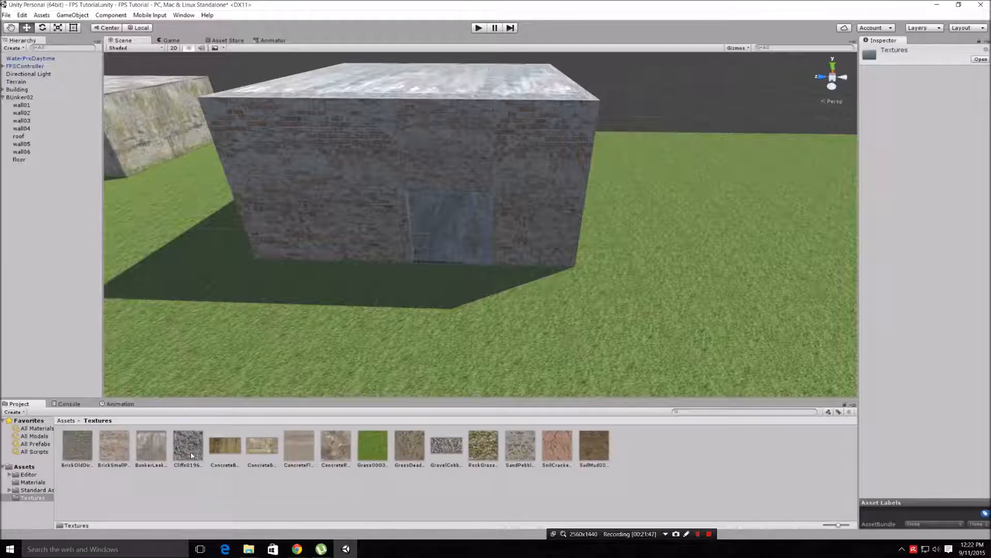
left_click(66, 421)
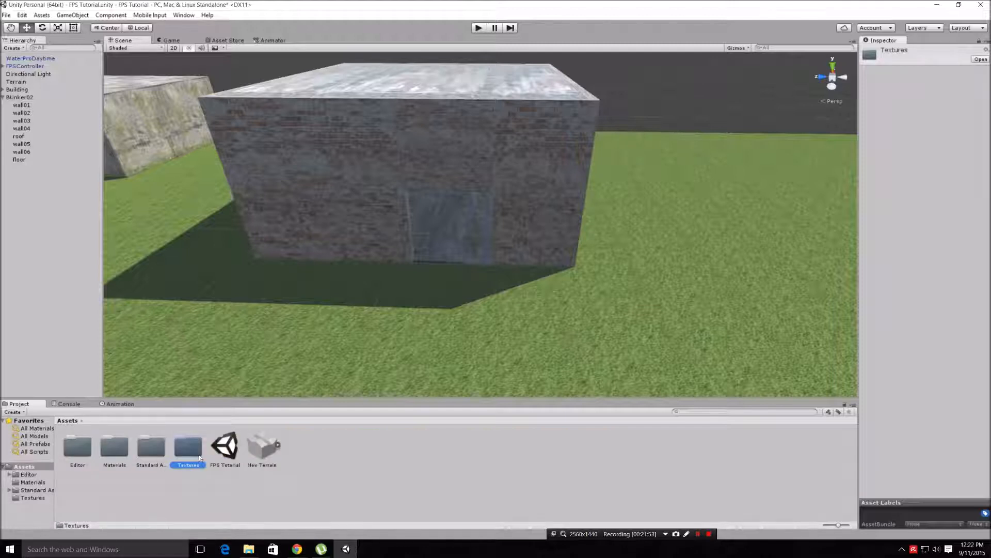
double_click(189, 448)
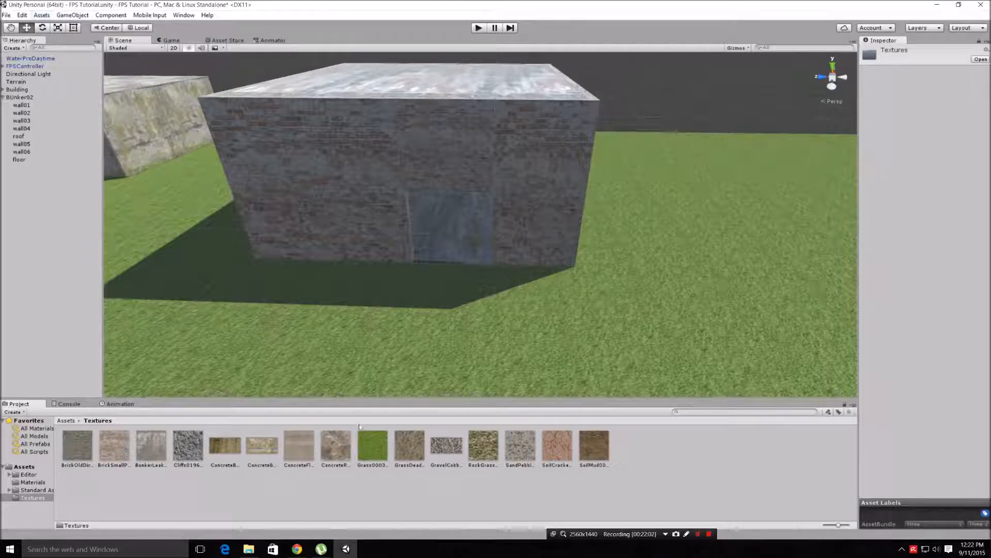
left_click(936, 5)
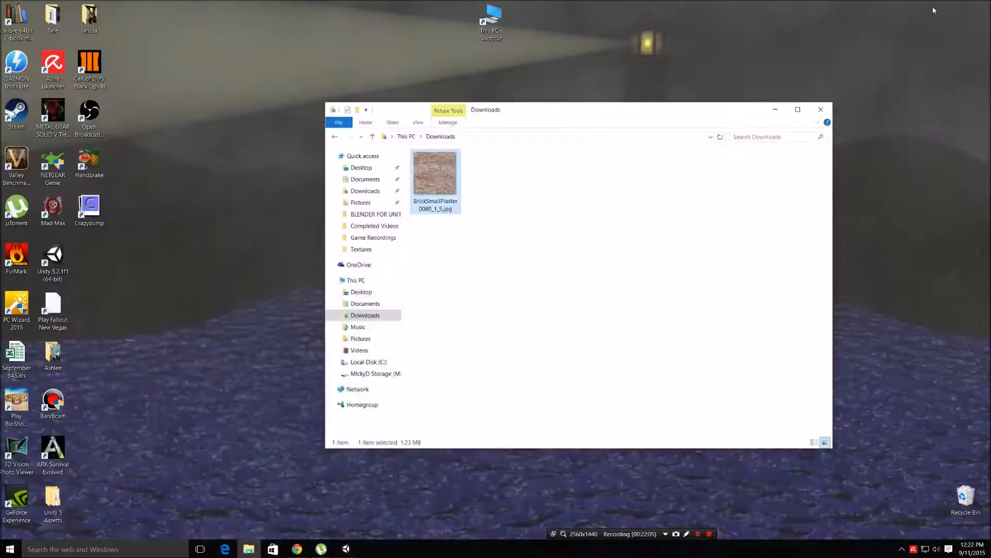
left_click_drag(431, 177, 400, 501)
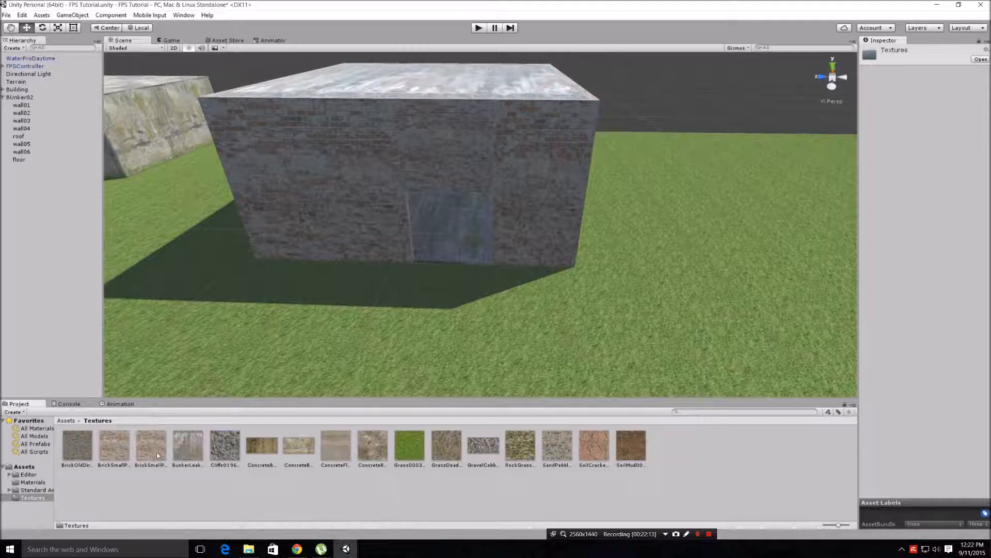
- Change the first BrickSmallPlaster0080_1_S texture's type to Normal map
left_click(112, 452)
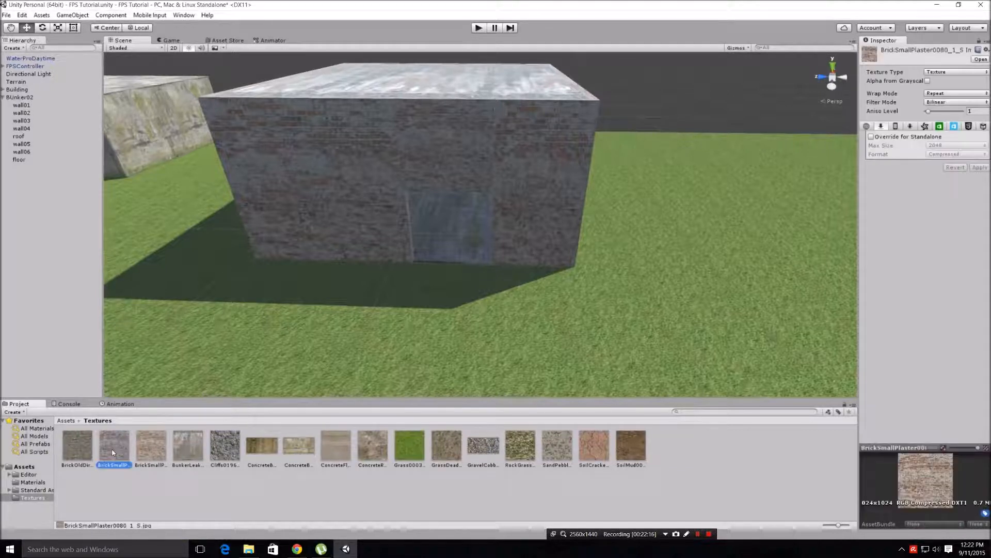
left_click(157, 449)
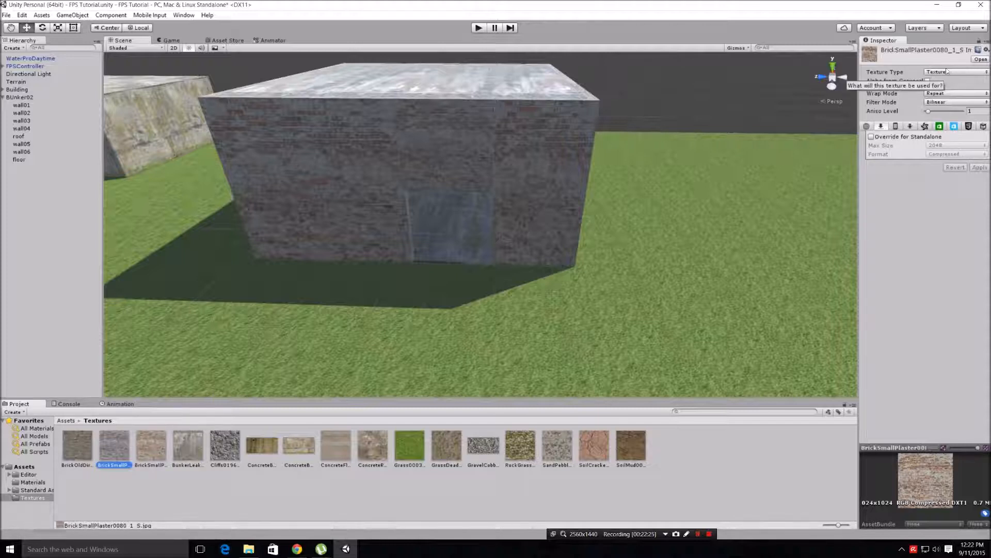
left_click(970, 73)
left_click(930, 92)
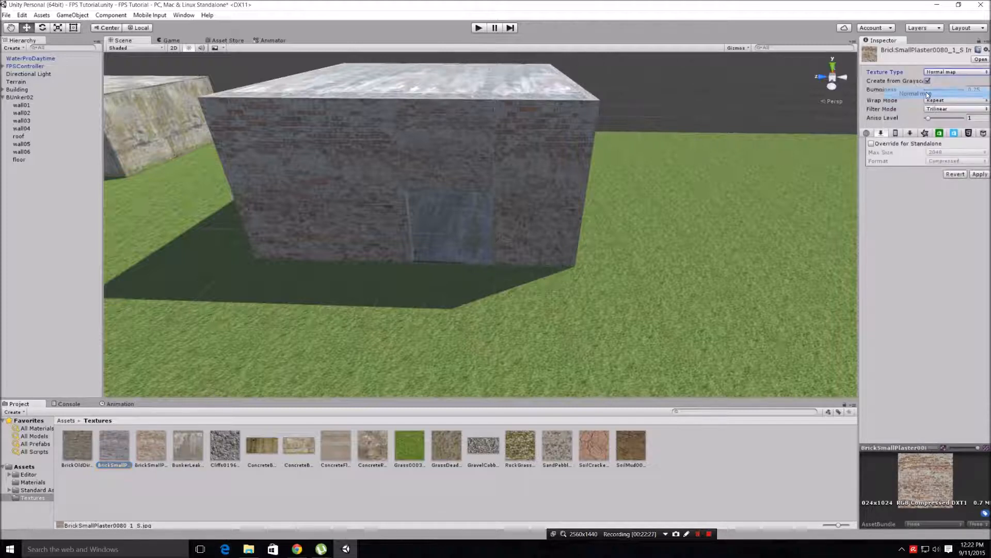
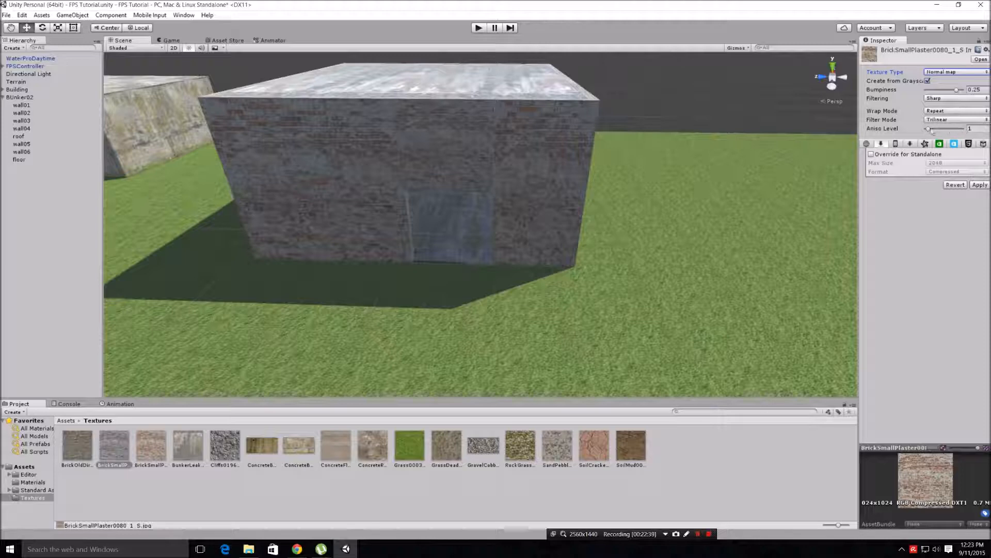
- Examine the bunker's flat brick entrance wall from near and far
middle_click_drag(629, 194, 640, 145)
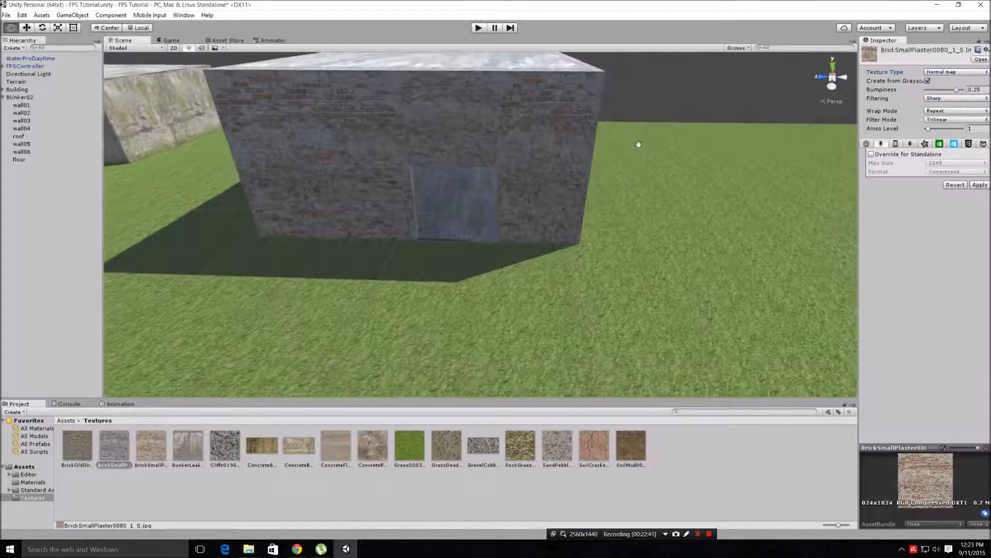
scroll(639, 147, "down", 7)
scroll(639, 147, "down", 3)
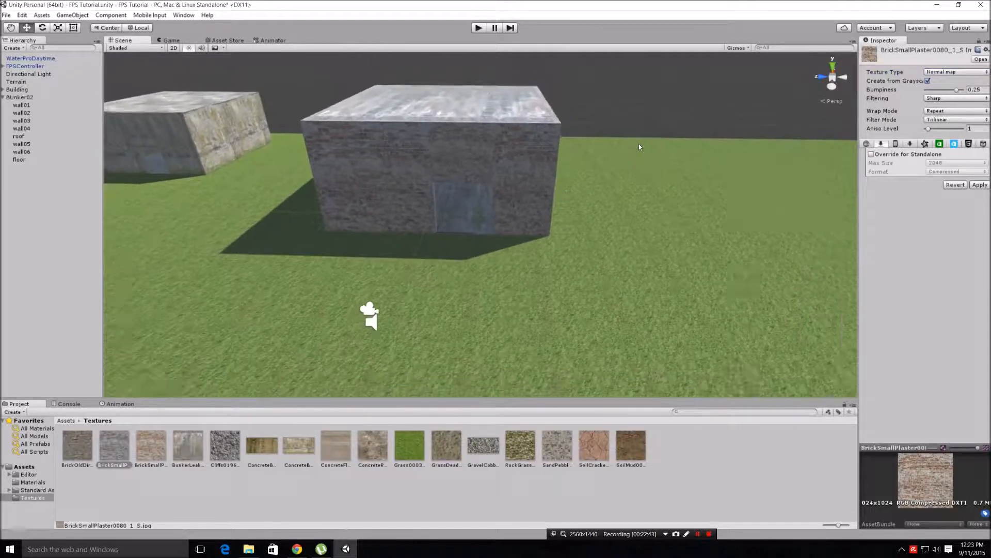
scroll(640, 148, "up", 1)
middle_click_drag(639, 146, 576, 146)
scroll(565, 154, "up", 4)
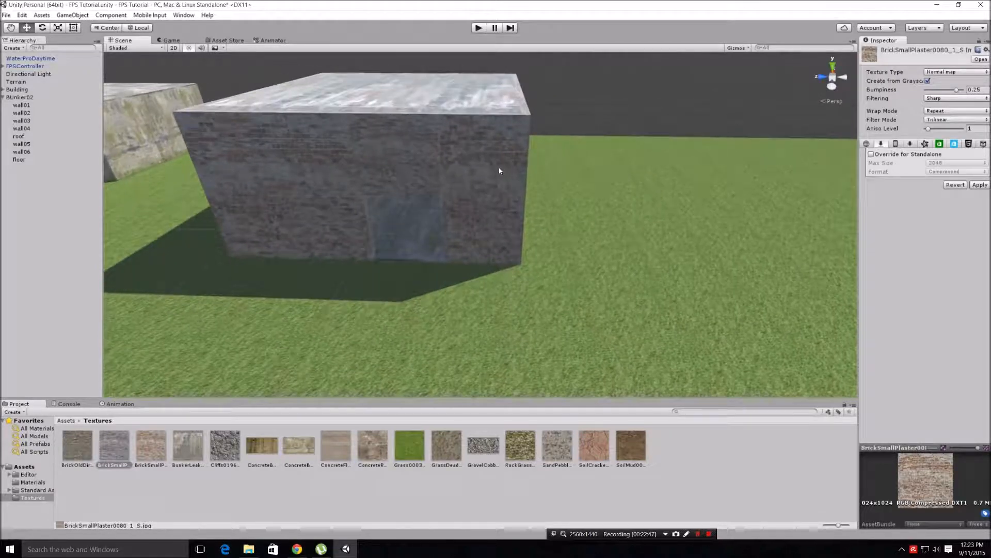
middle_click_drag(499, 166, 529, 93)
scroll(540, 157, "down", 1)
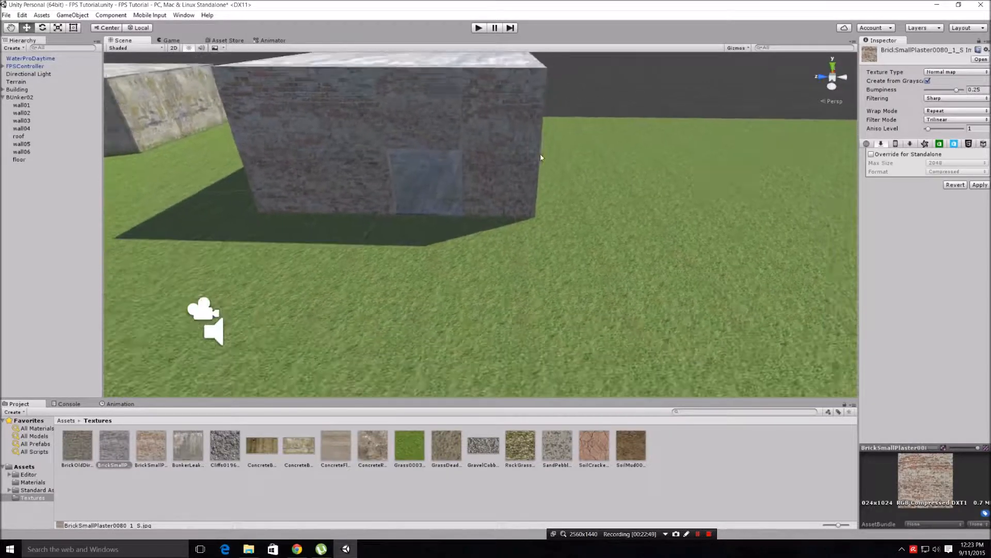
scroll(550, 181, "down", 5)
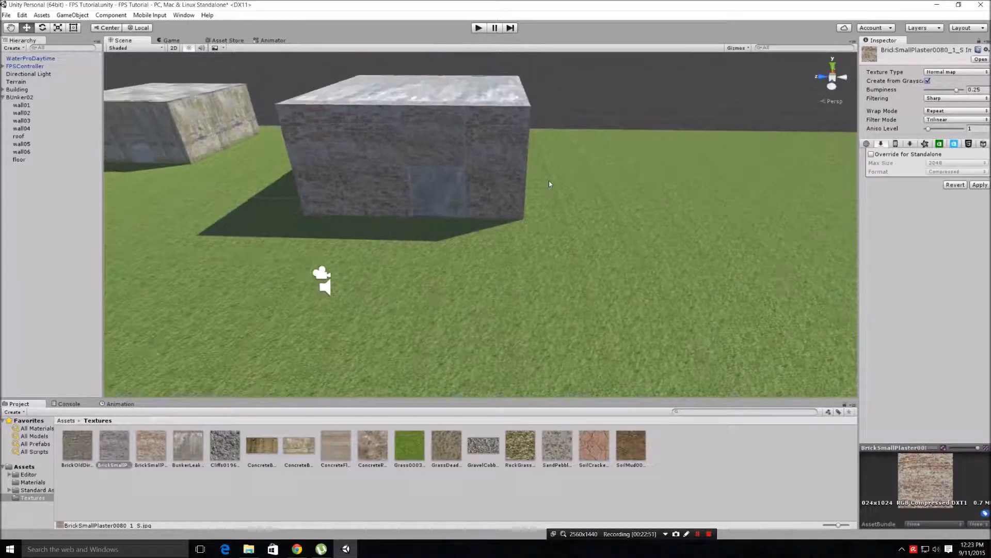
scroll(549, 181, "up", 4)
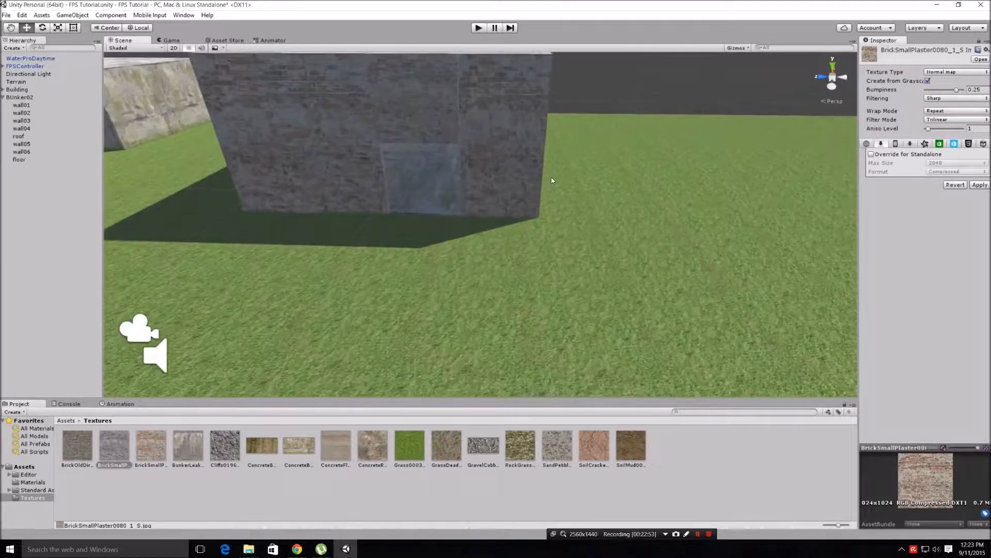
scroll(542, 184, "down", 2)
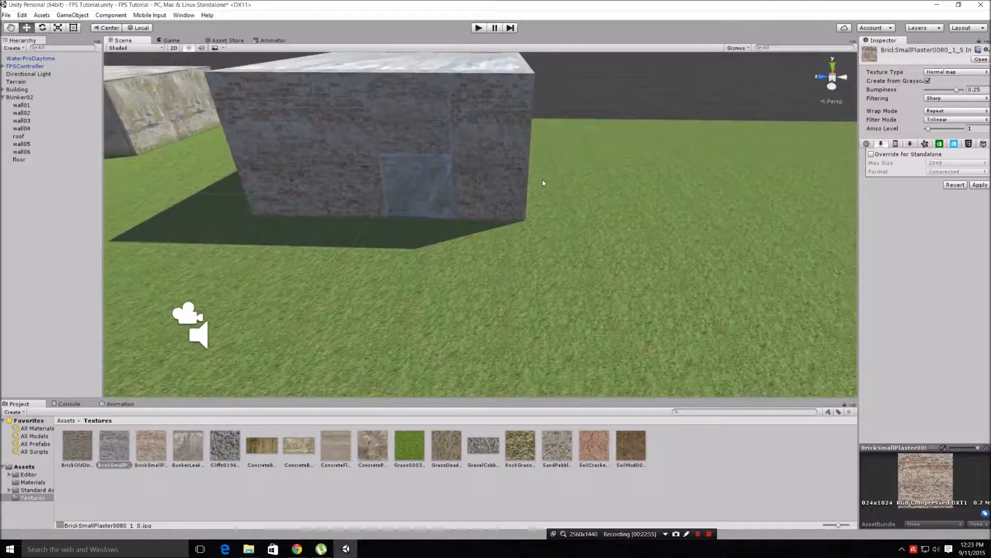
scroll(542, 184, "down", 3)
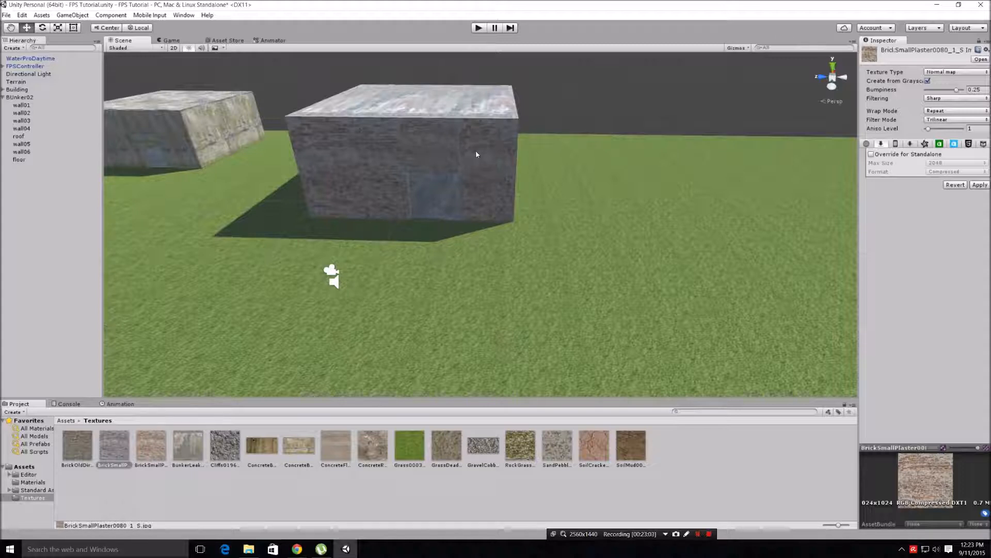
scroll(484, 191, "up", 2)
scroll(484, 199, "up", 3)
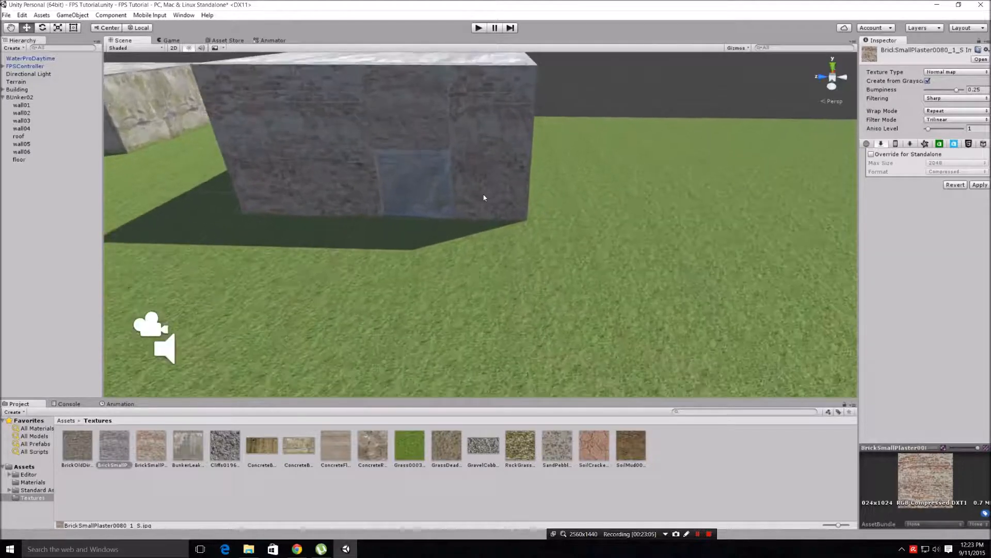
middle_click_drag(483, 195, 532, 282)
scroll(534, 281, "up", 3)
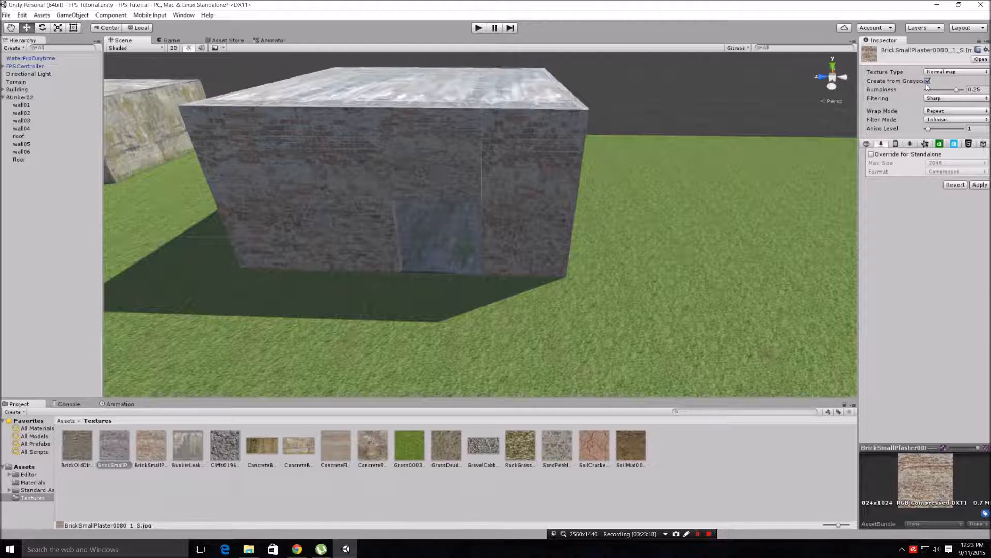
- Apply the Normal map import settings to the first BrickSmallPlaster0080_1_S texture
left_click(980, 185)
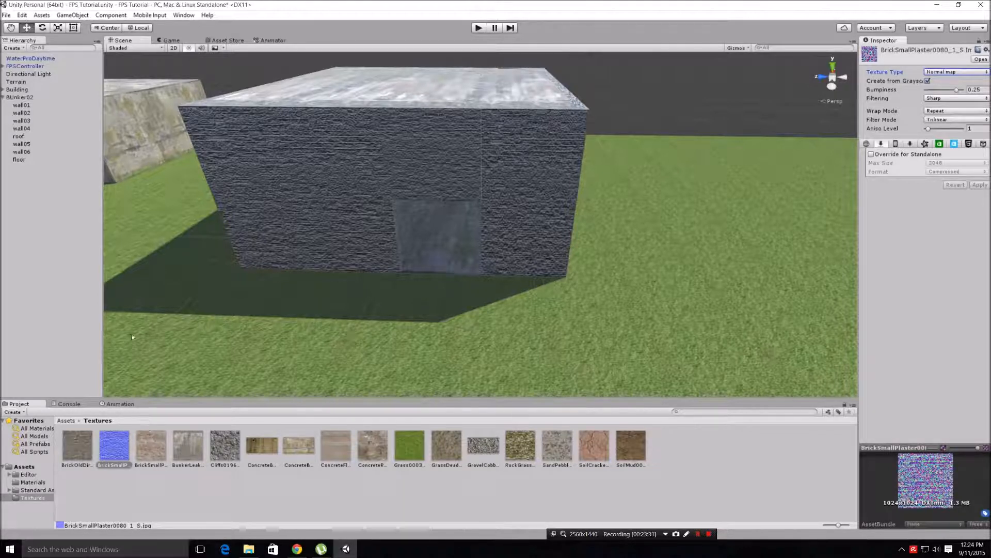
- In wall02's brick material, assign the plain brick texture copy as Albedo and the converted brick texture as Normal Map
left_click(19, 106)
left_click(22, 120)
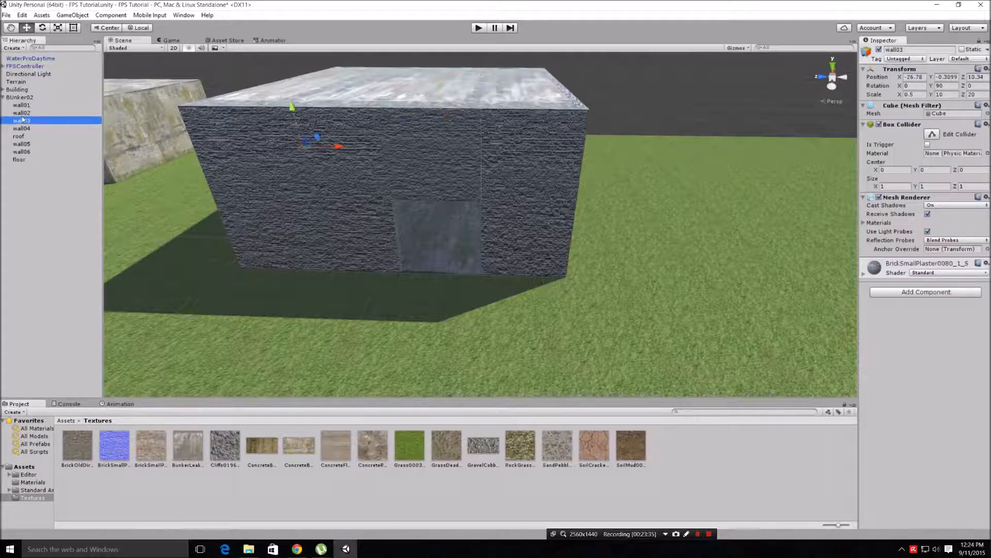
left_click(306, 216)
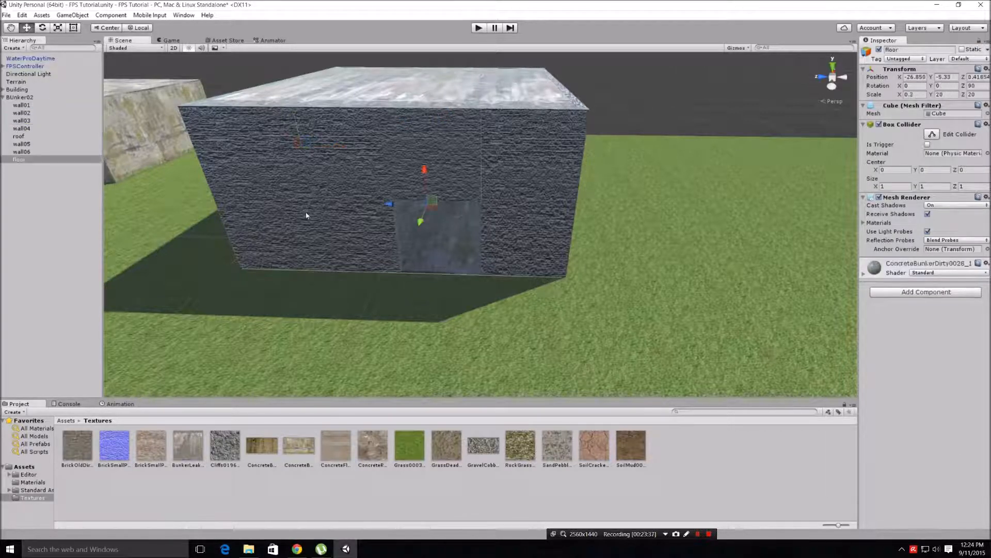
left_click(307, 207)
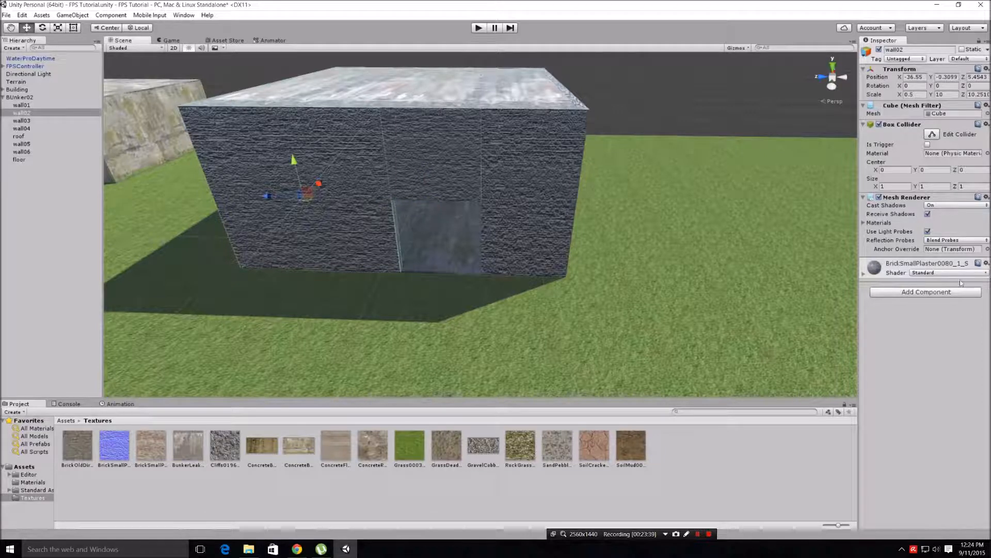
left_click(863, 274)
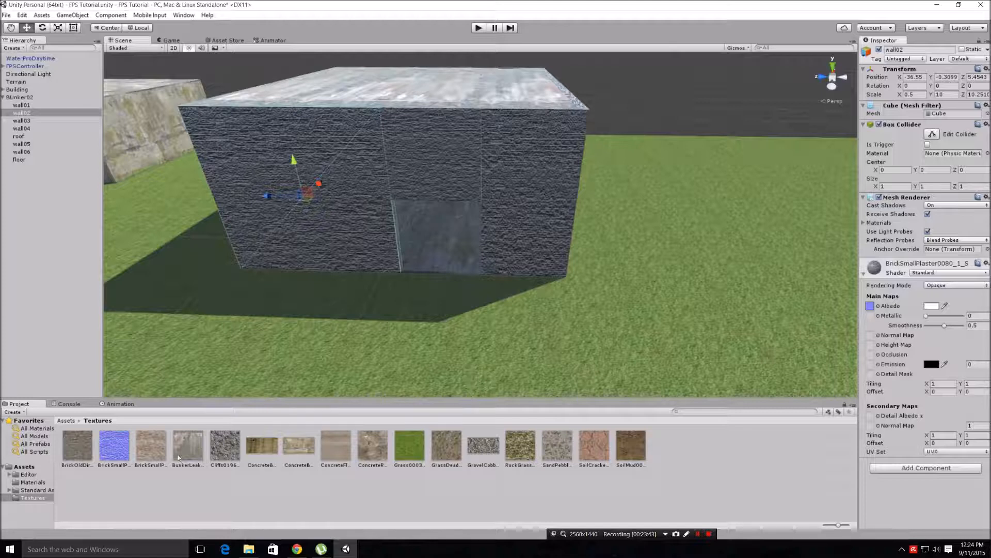
left_click_drag(150, 445, 870, 305)
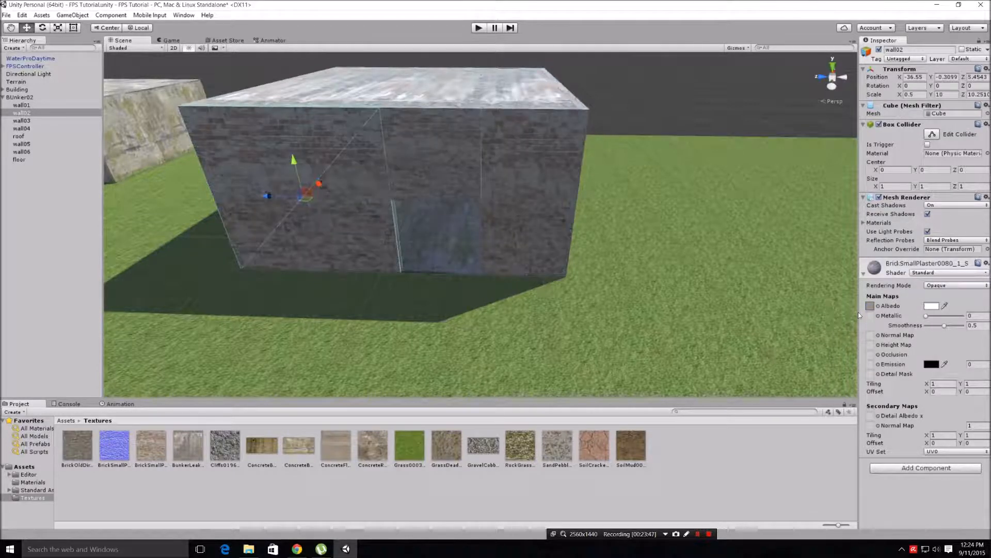
left_click_drag(114, 445, 870, 336)
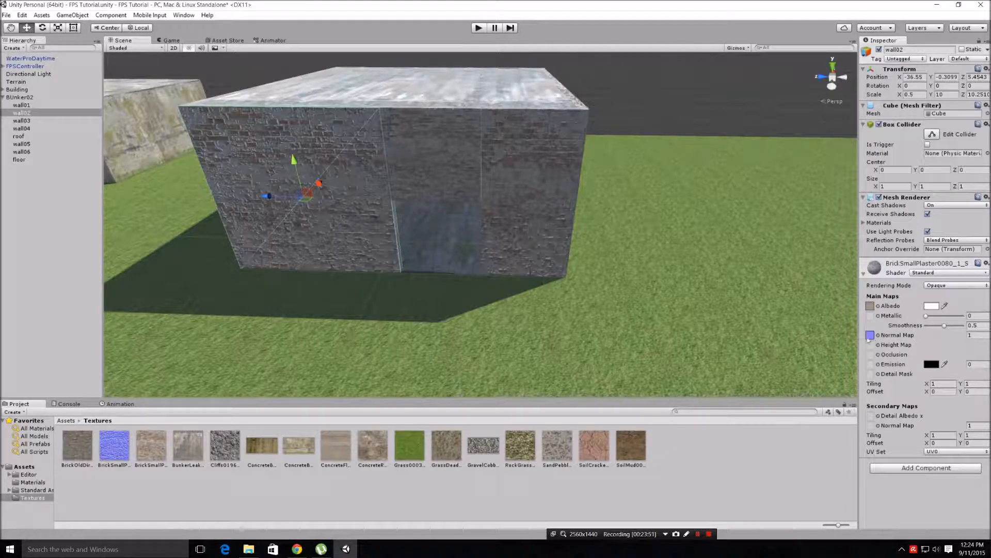
left_click_drag(556, 300, 621, 316, "alt")
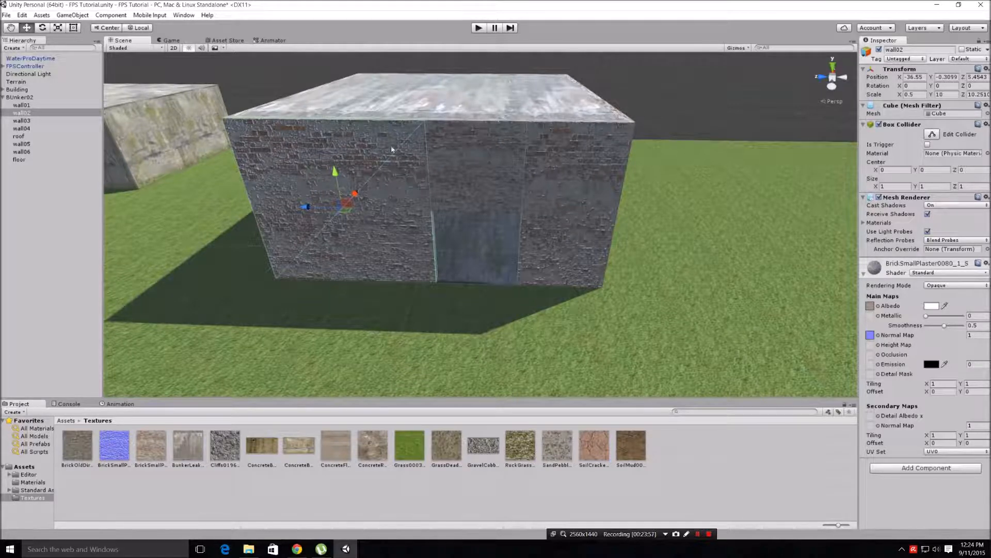
- Run the game and walk around the second bunker to examine its normal-mapped brick walls, and stop play mode
left_click(478, 28)
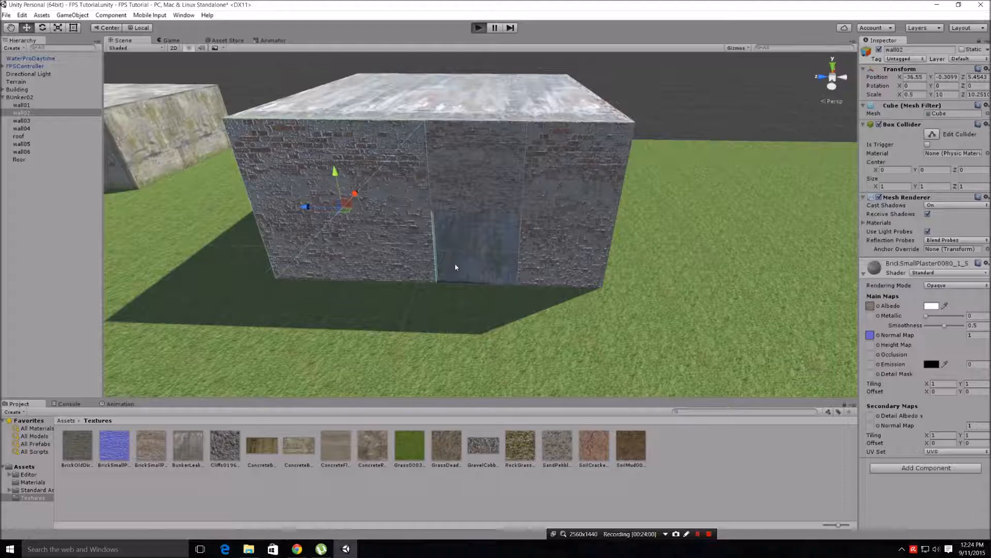
key("w")
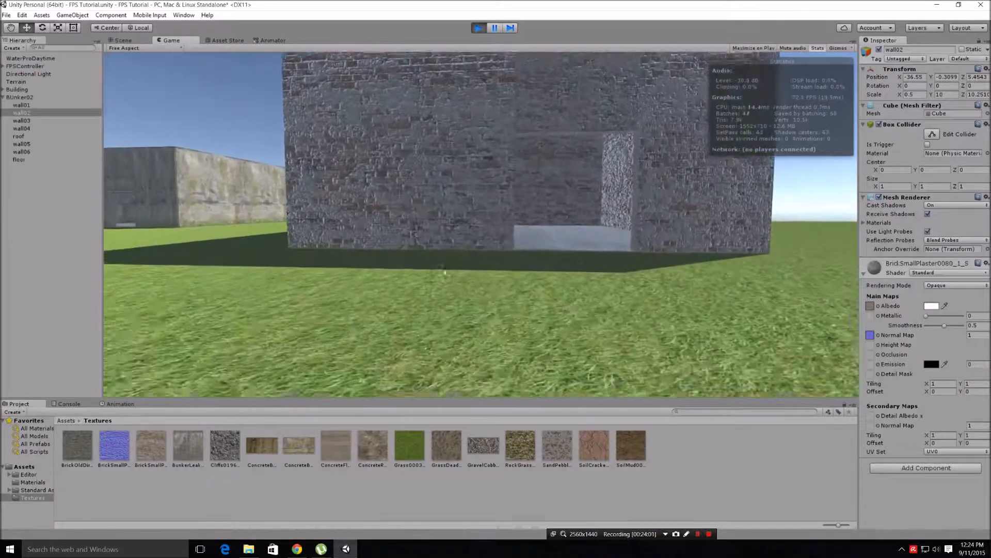
key("w")
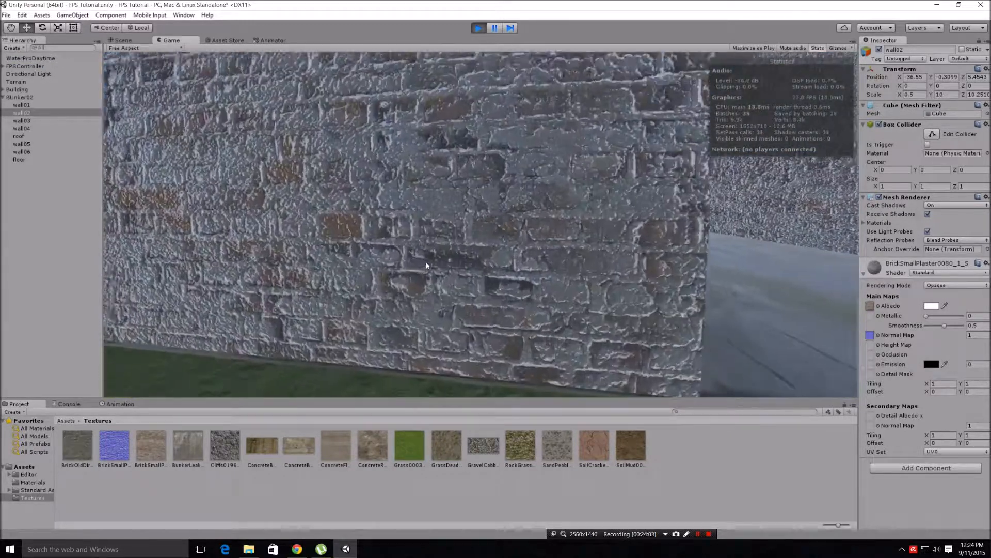
key("s")
key("d")
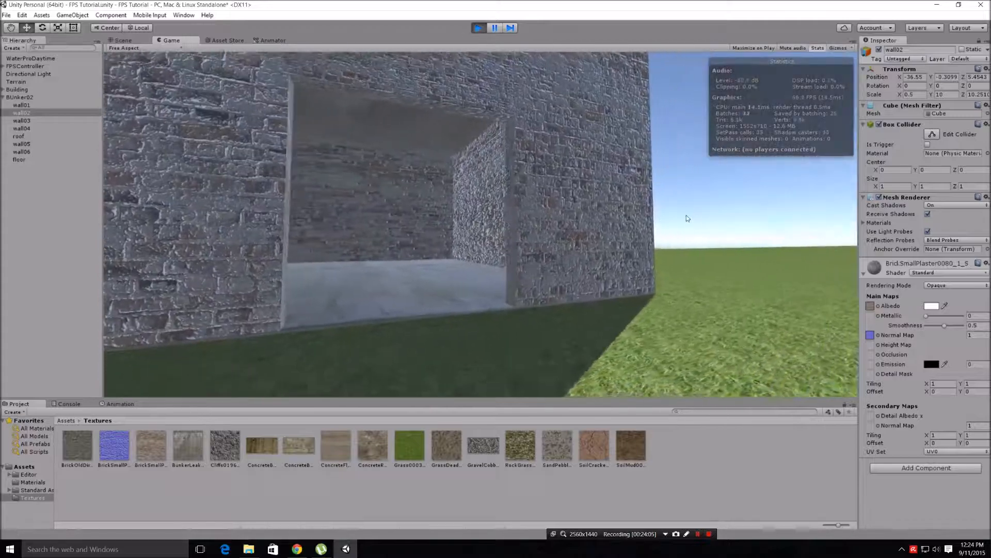
key("w")
key("w")
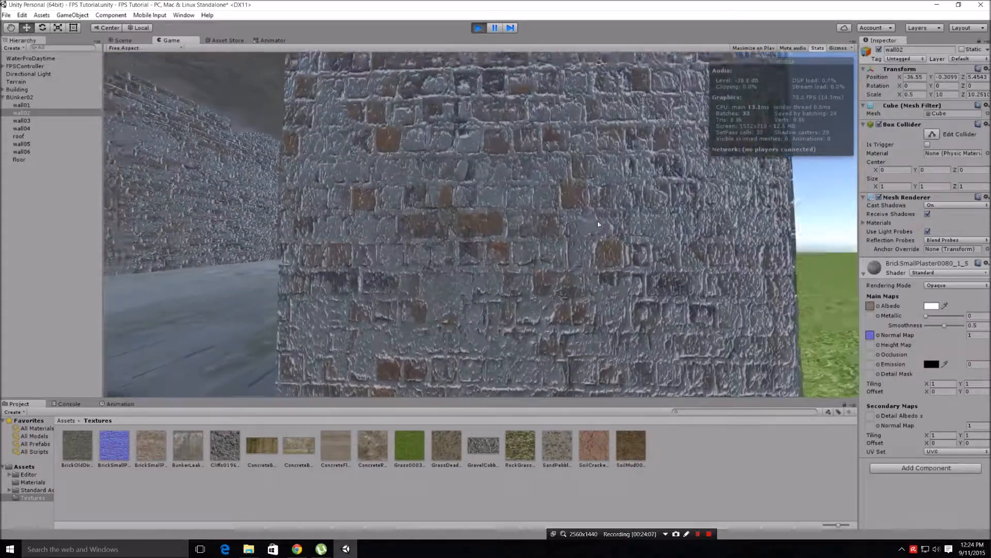
key("d")
key("d")
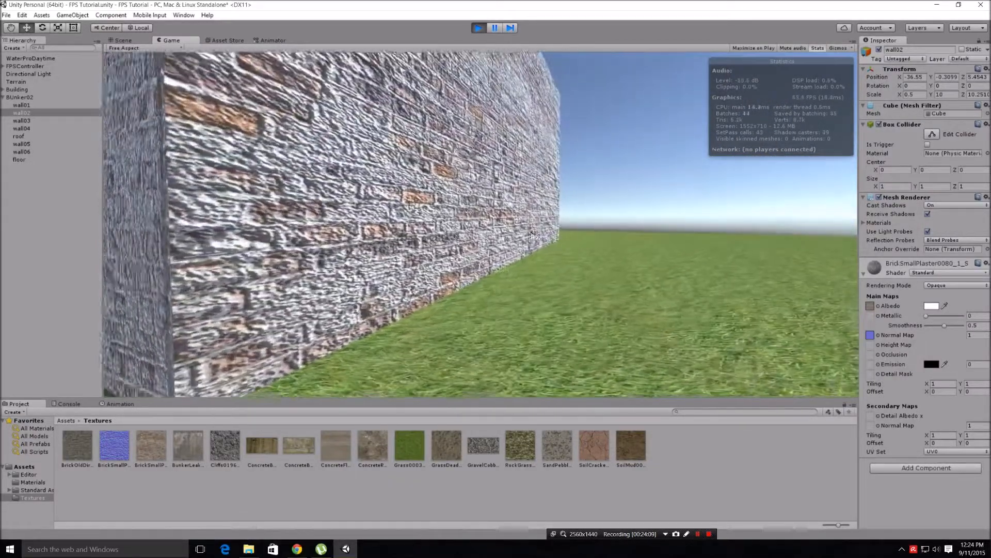
key("s")
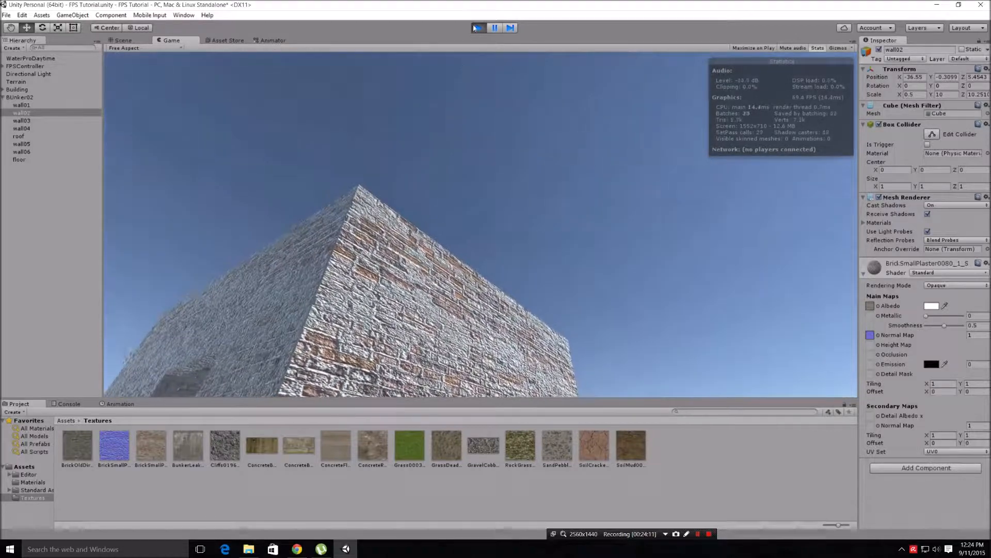
left_click(479, 27)
- Set the BrickSmallPlaster0080_1_S normal map's Bumpiness to 0.058 and apply the import settings
left_click(111, 445)
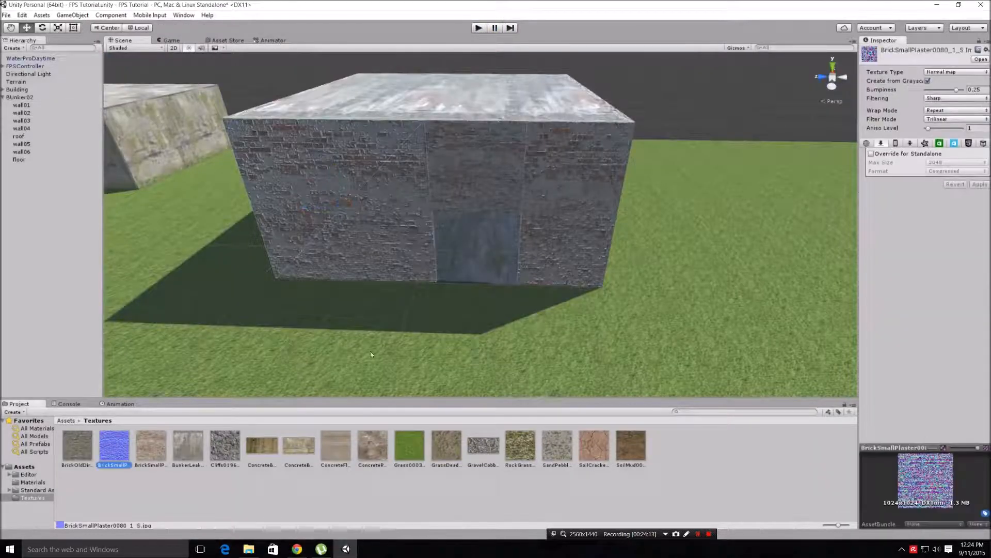
left_click_drag(957, 89, 933, 92)
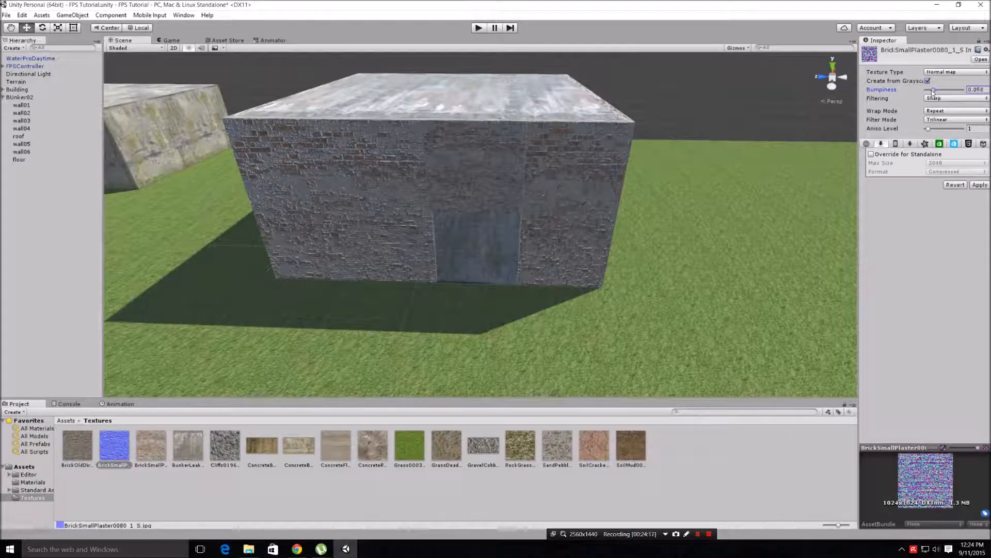
left_click(979, 185)
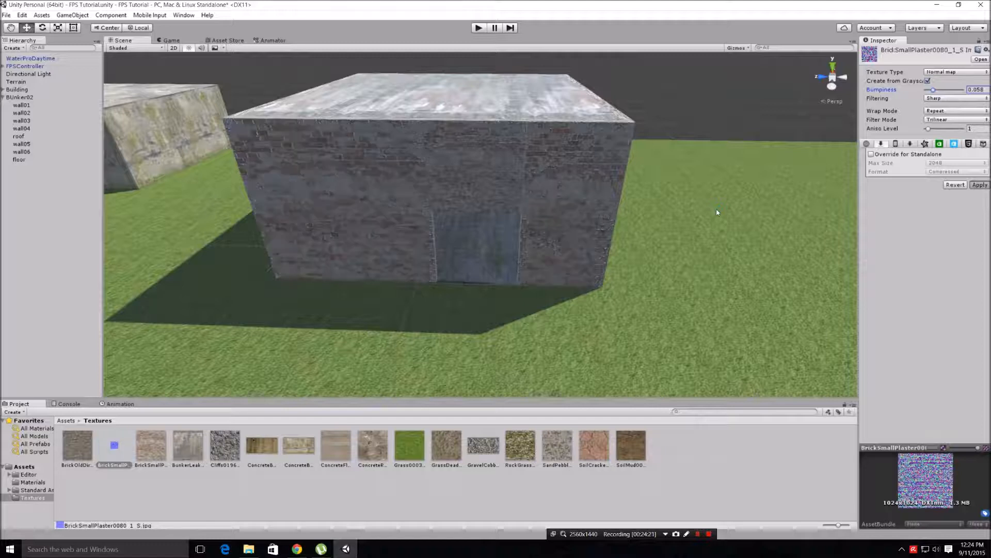
- Play the scene again, inspect the softened brick relief on the bunker's entrance and side walls, and exit play mode
left_click(480, 28)
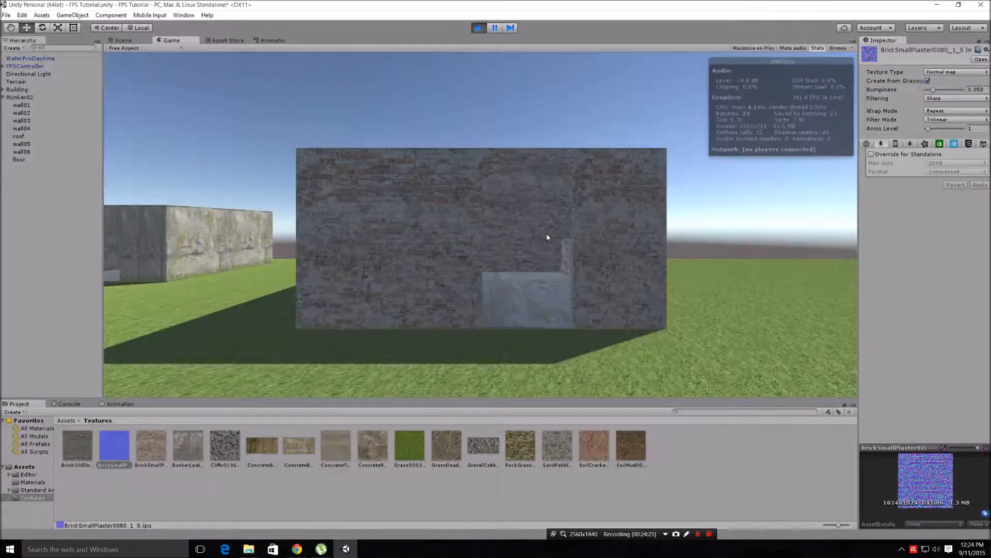
key("w")
key("w")
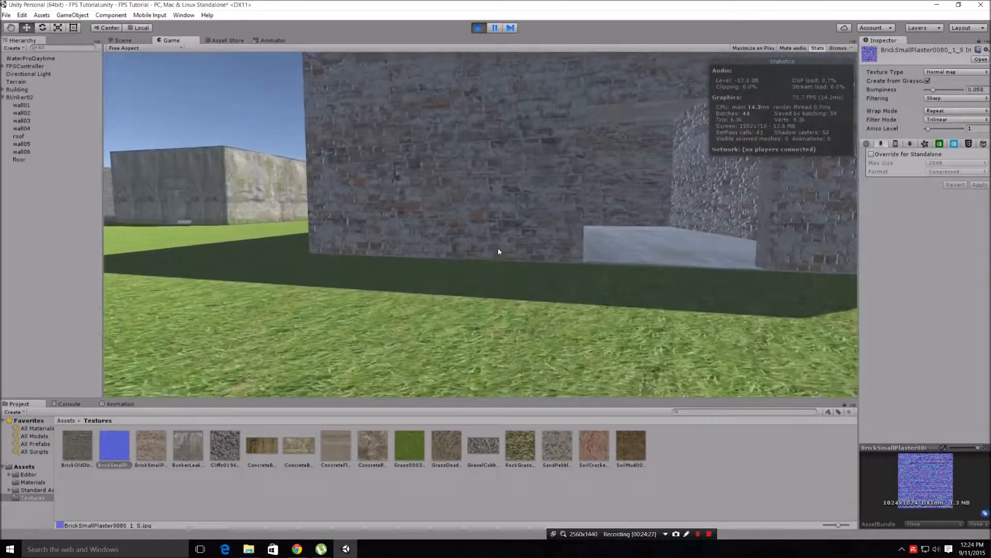
key("s")
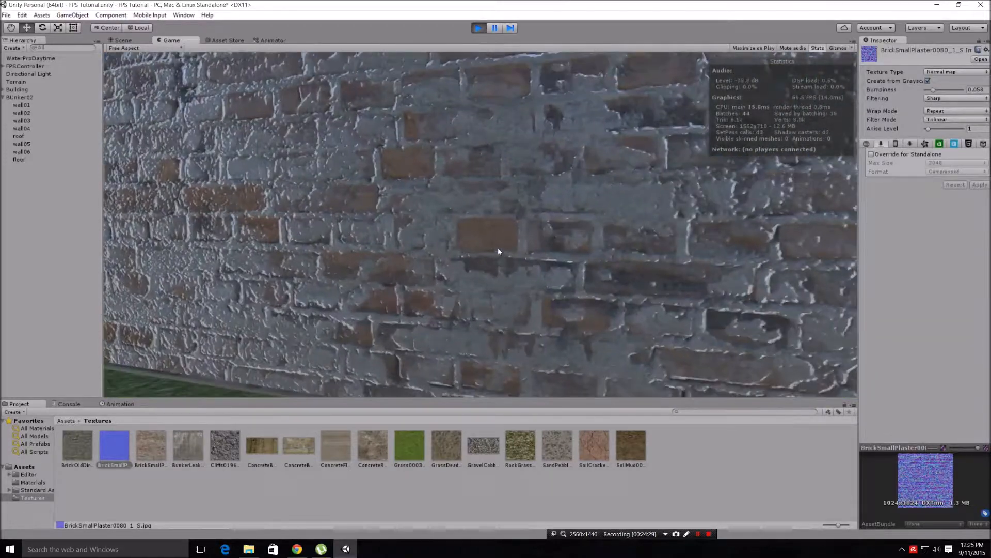
key("s")
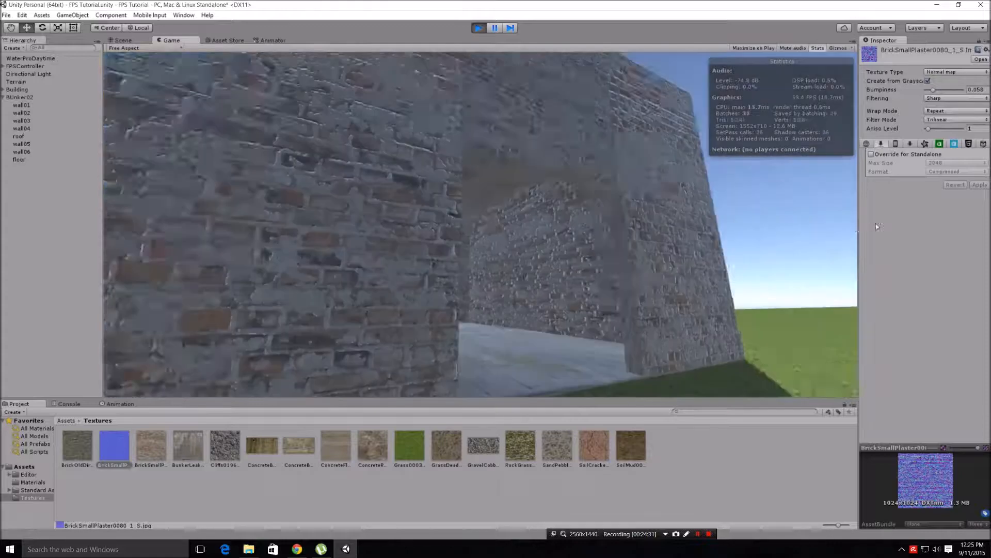
key("s")
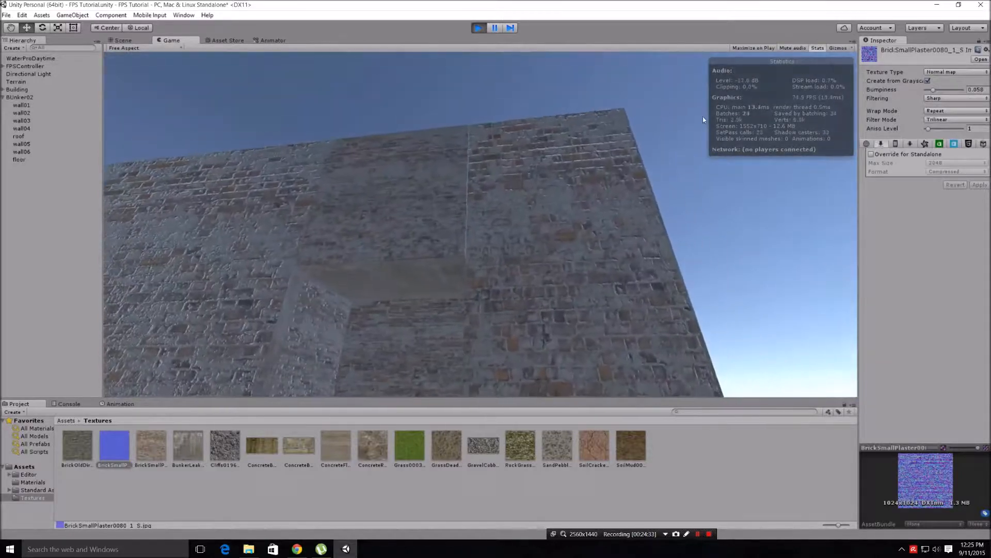
key("d")
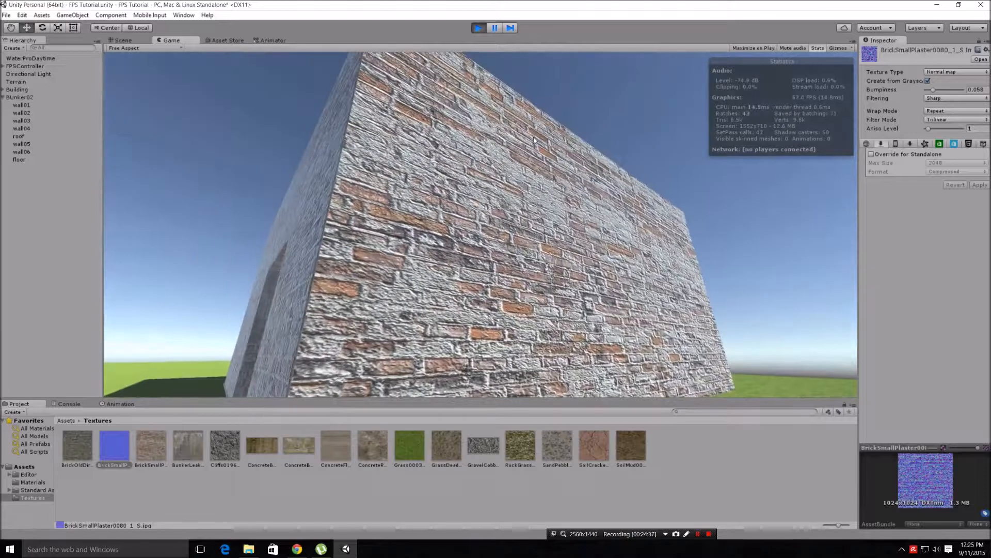
key("s")
key("a")
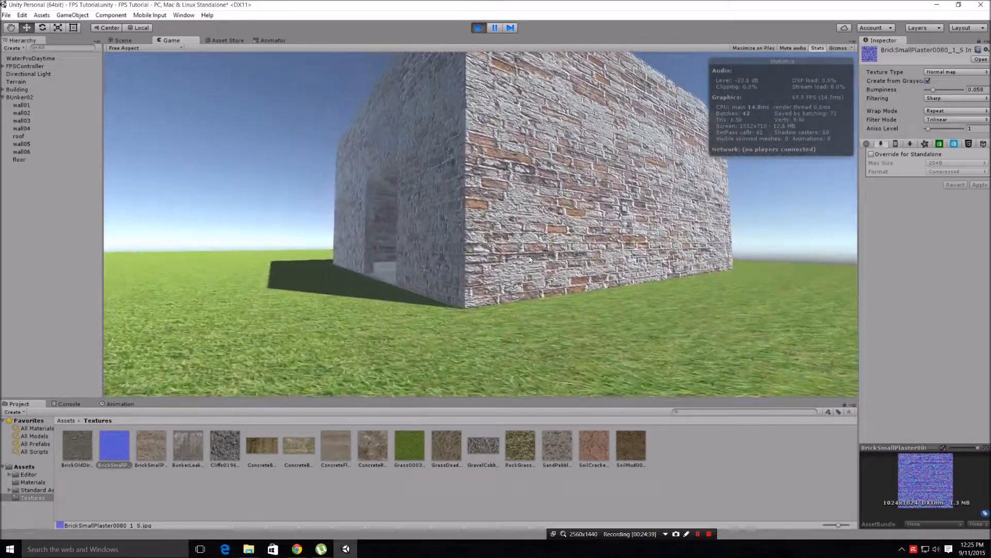
key("a")
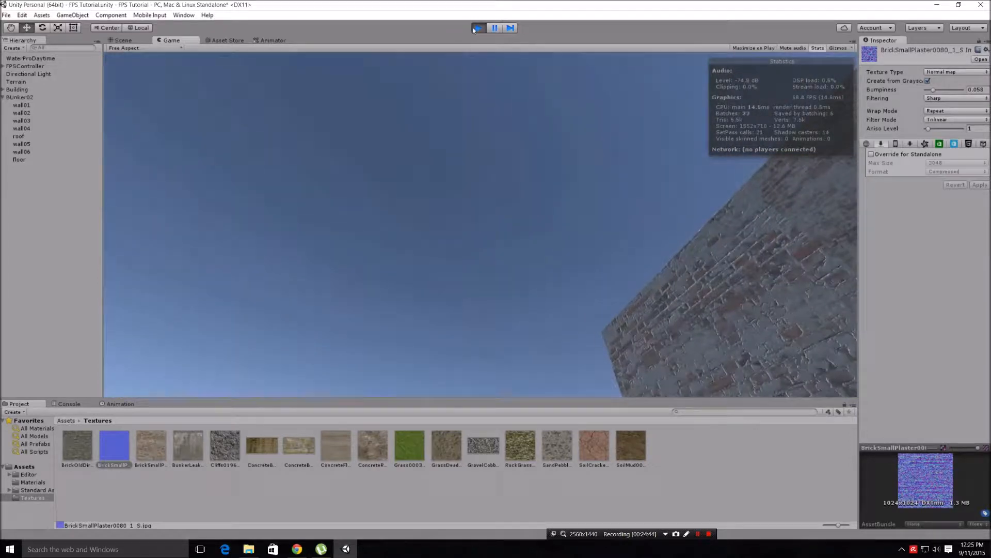
left_click(478, 28)
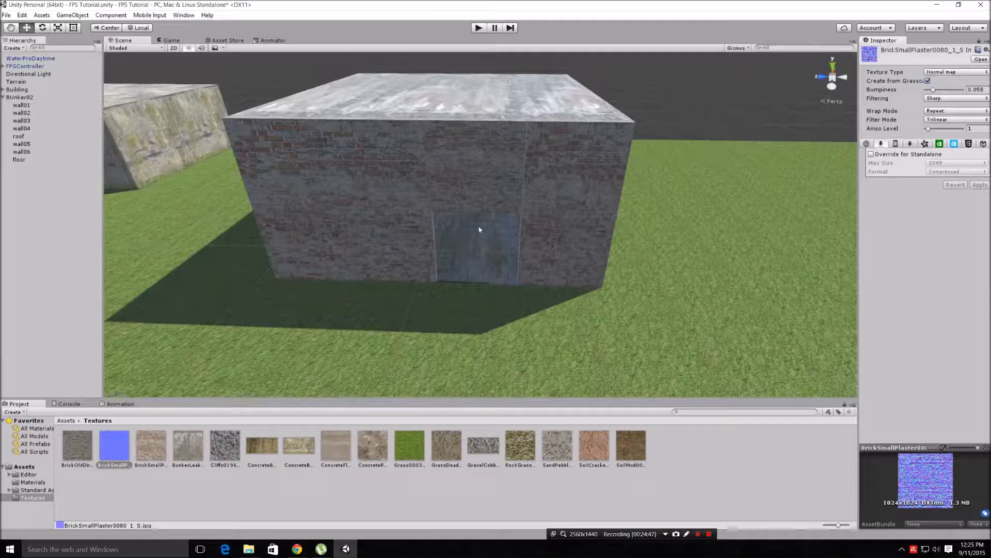
- Return to the root Assets folder and make BUnker02 a child of the Building object
left_click(65, 421)
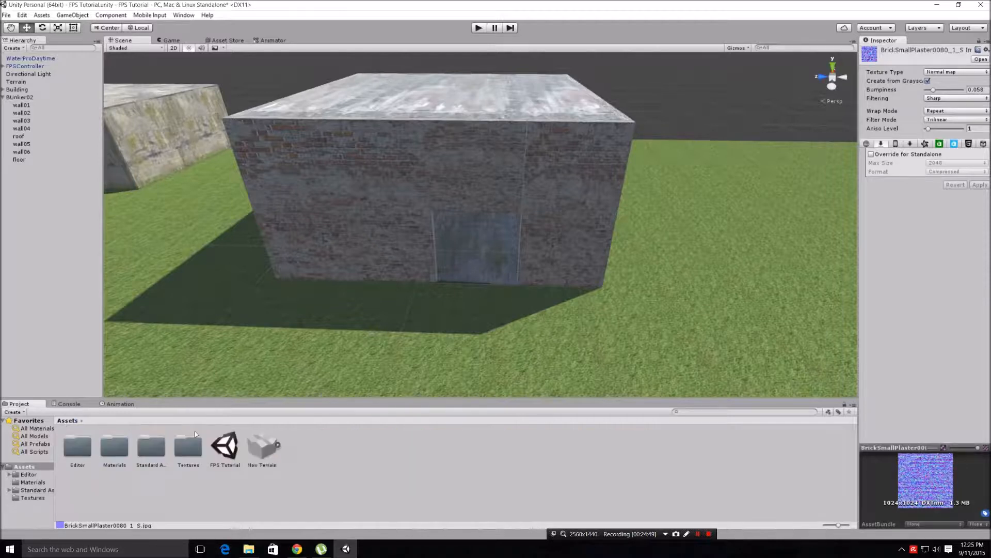
left_click(4, 98)
left_click(3, 98)
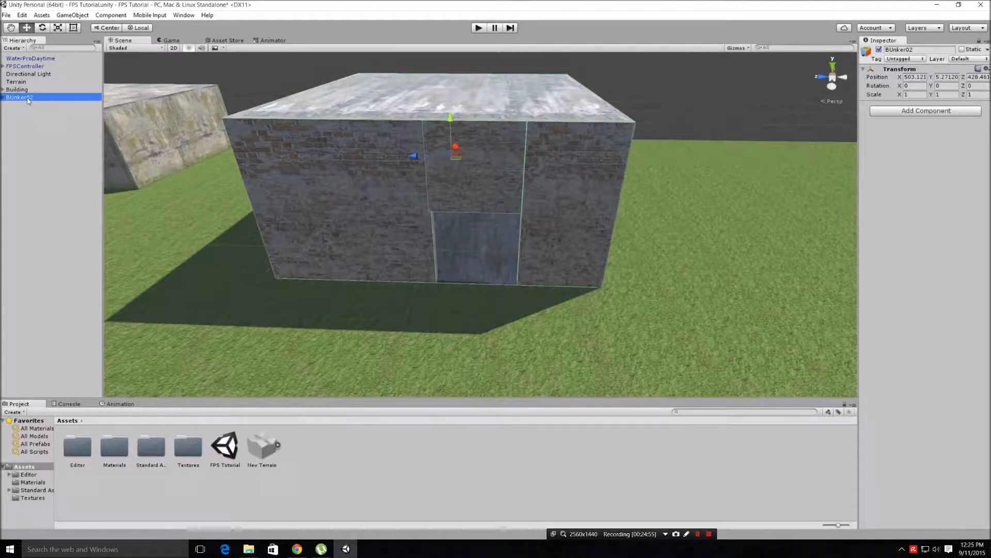
left_click(2, 97)
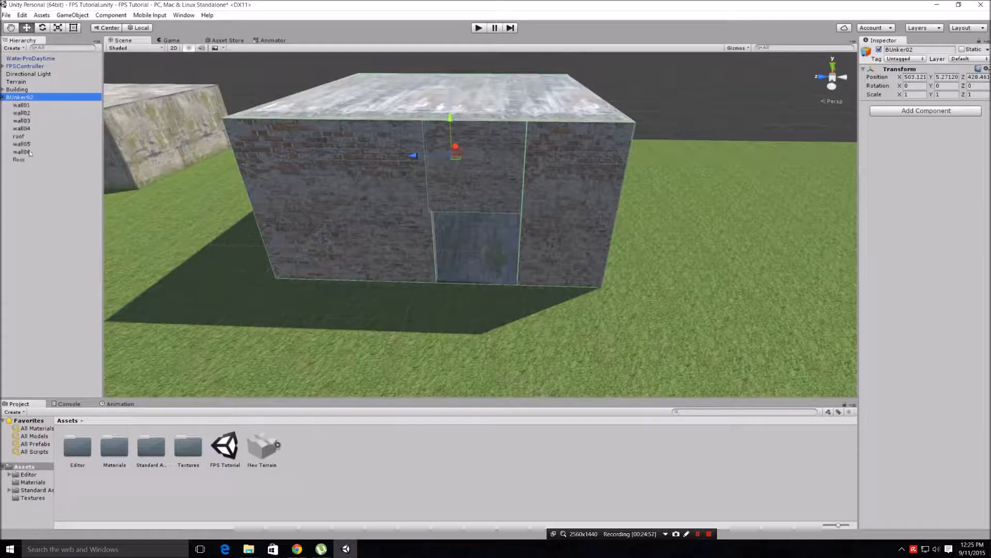
left_click(5, 98)
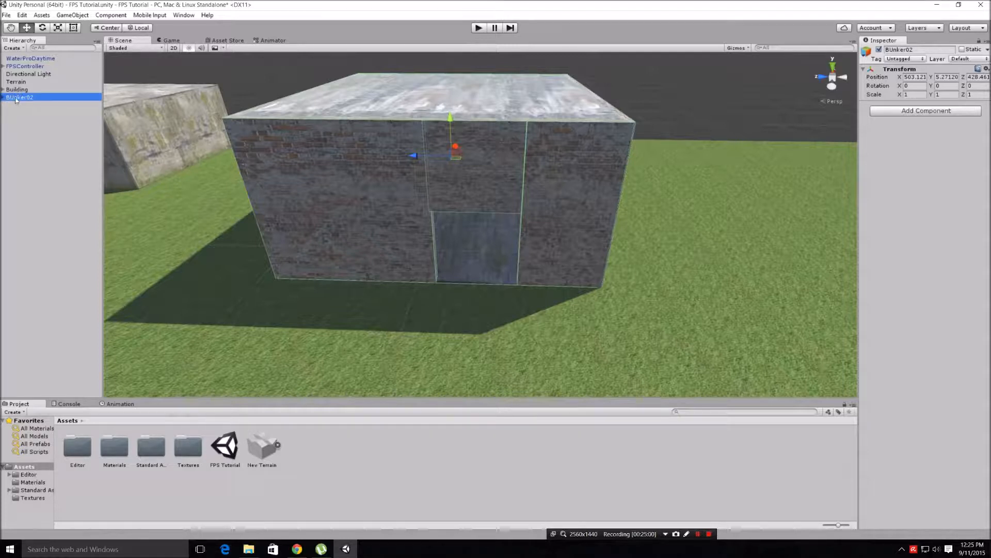
left_click_drag(16, 99, 21, 92)
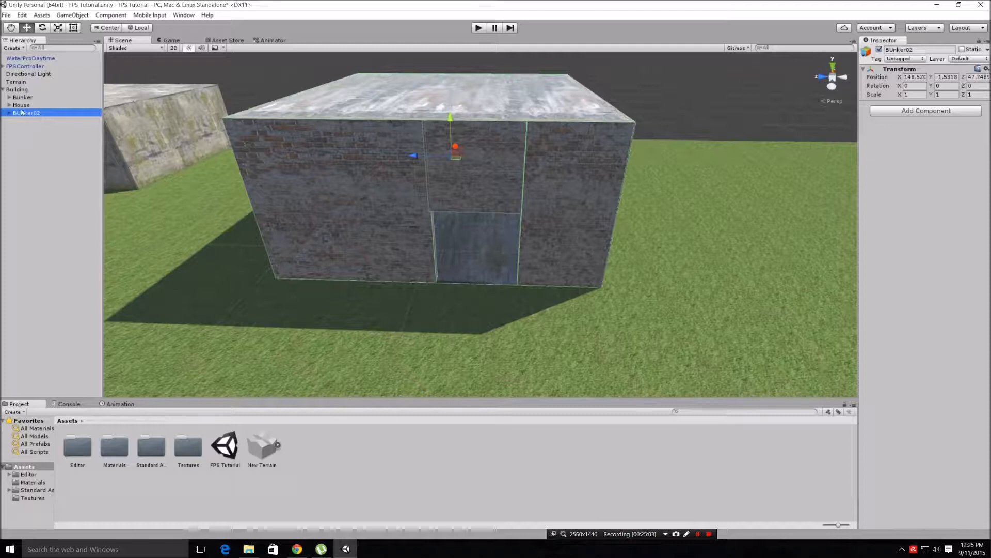
left_click(4, 89)
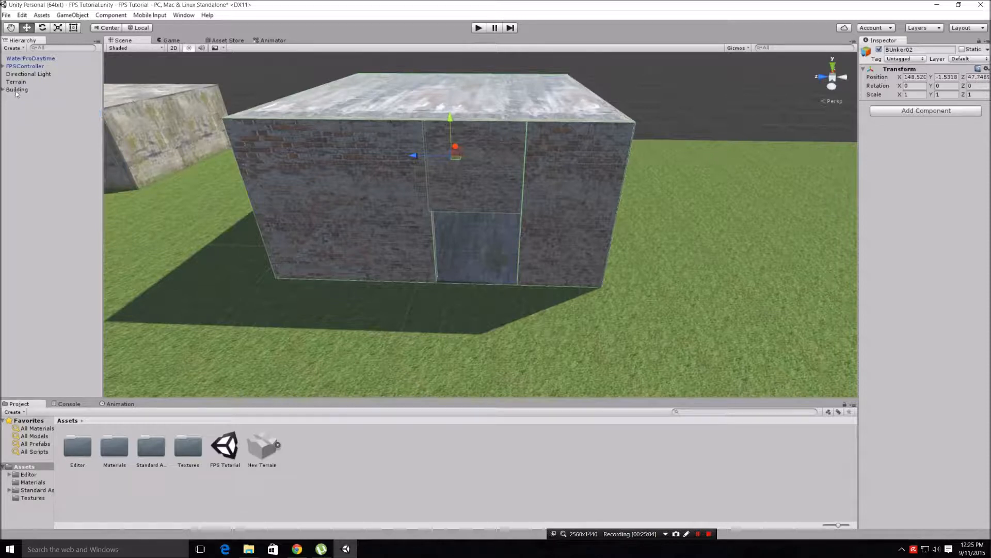
left_click(25, 90)
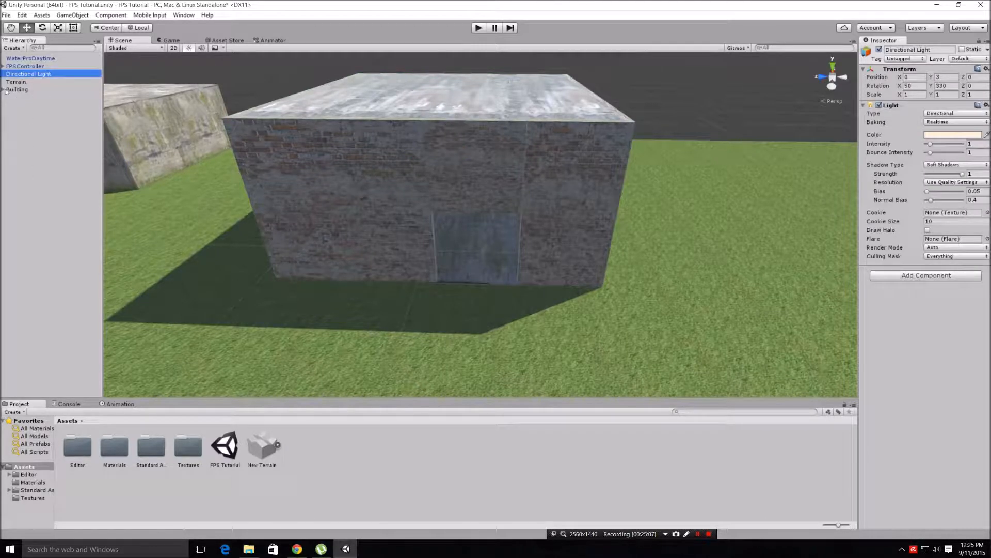
left_click(42, 180)
right_click(21, 174)
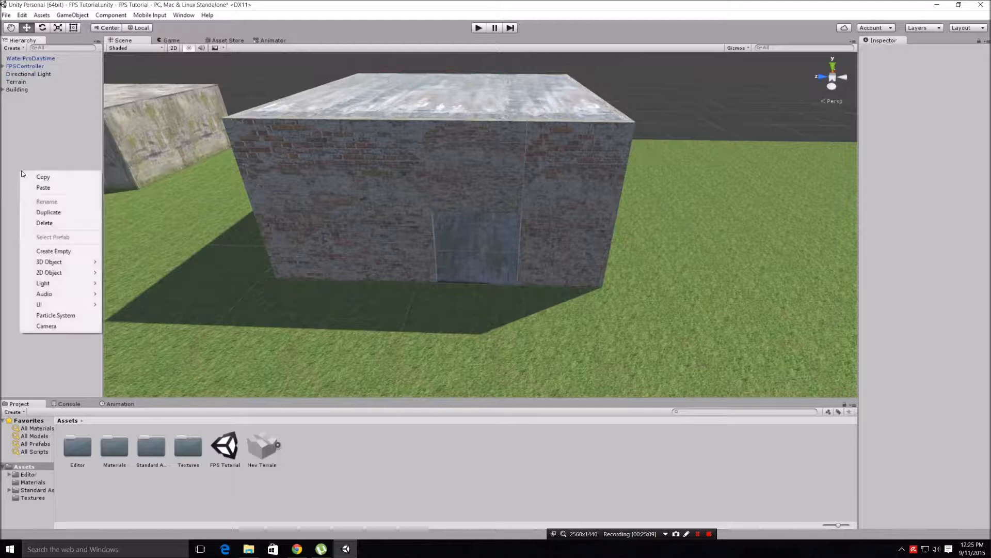
left_click(54, 251)
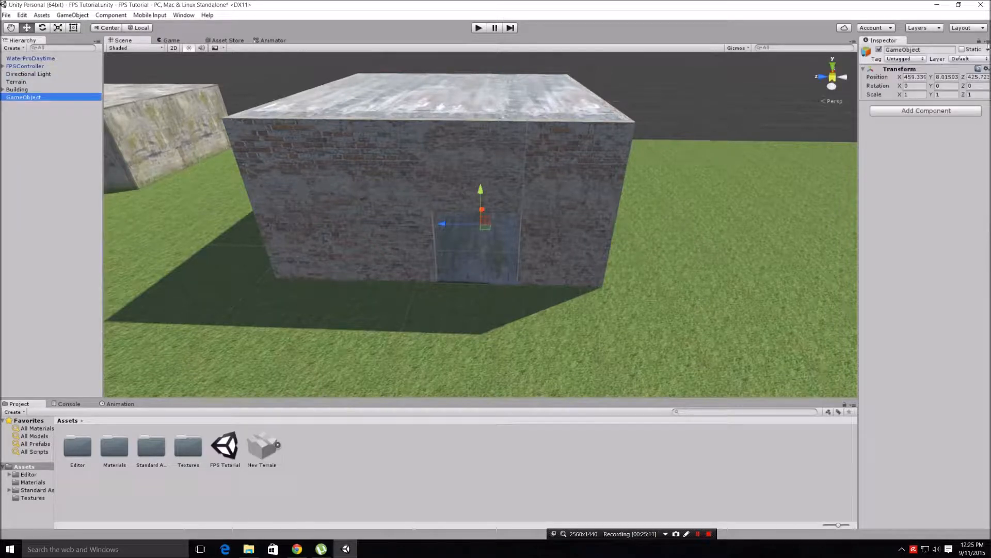
left_click(931, 45)
left_click(931, 49)
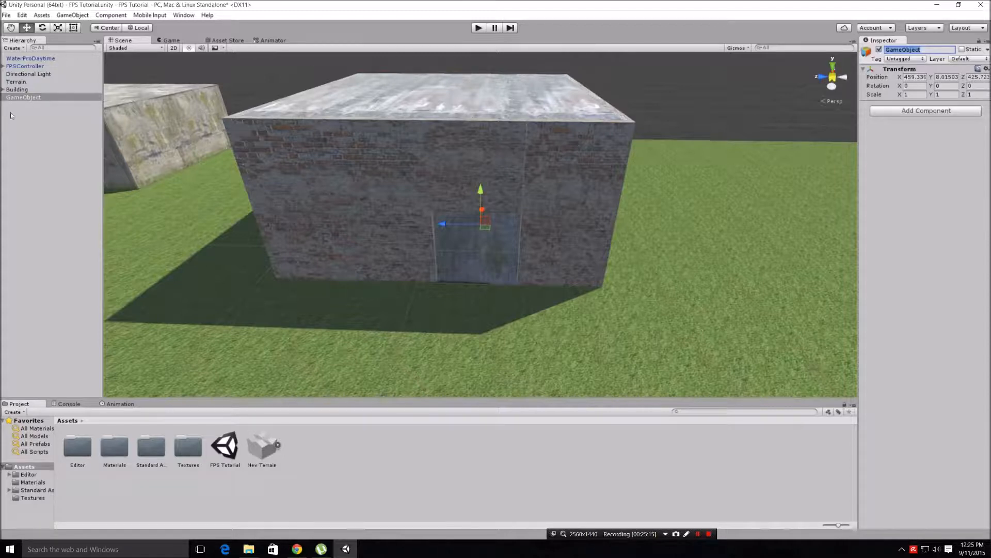
right_click(36, 97)
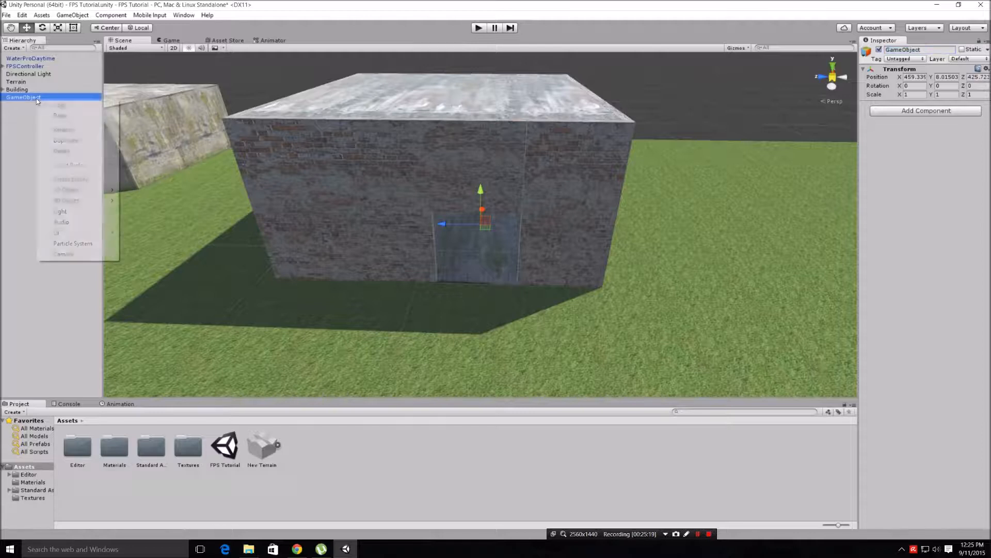
left_click(65, 151)
- Scale BUnker02 within Building down uniformly to about 0.7
middle_click_drag(115, 152, 364, 172)
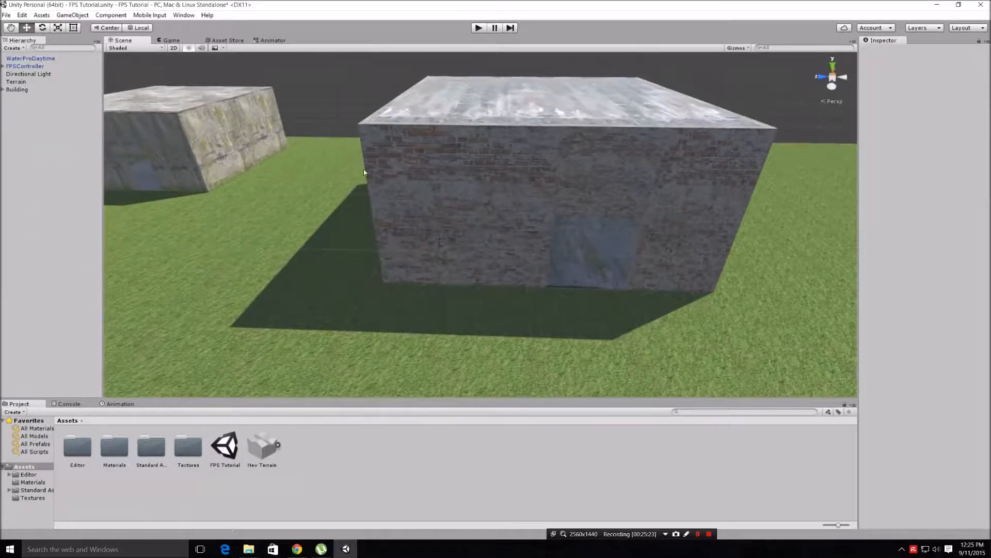
left_click(4, 89)
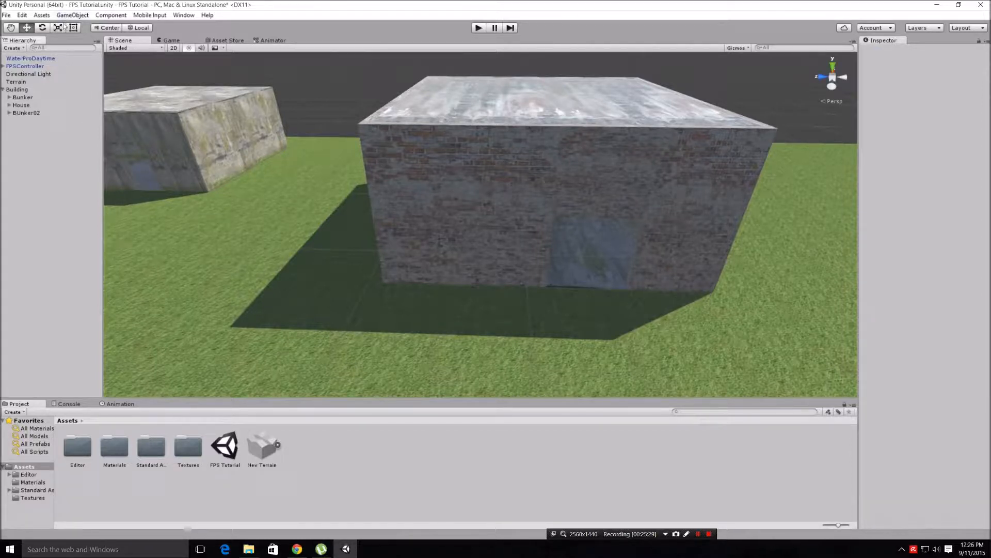
left_click(49, 113)
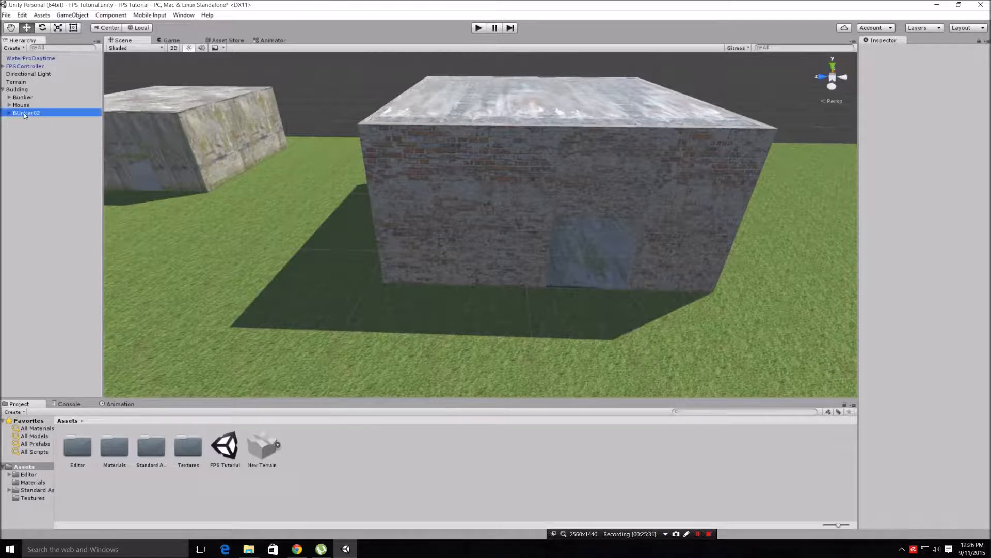
left_click(57, 29)
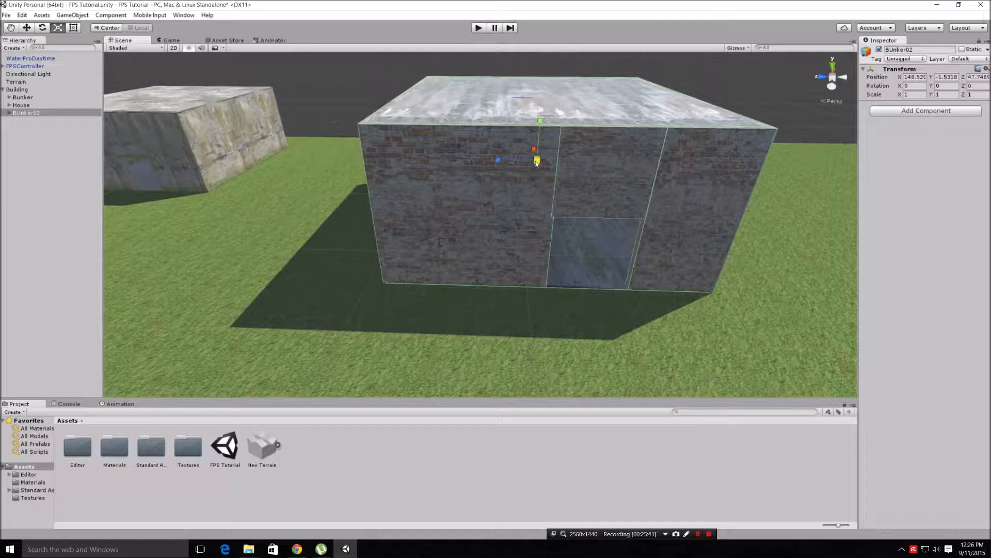
left_click_drag(537, 162, 541, 180)
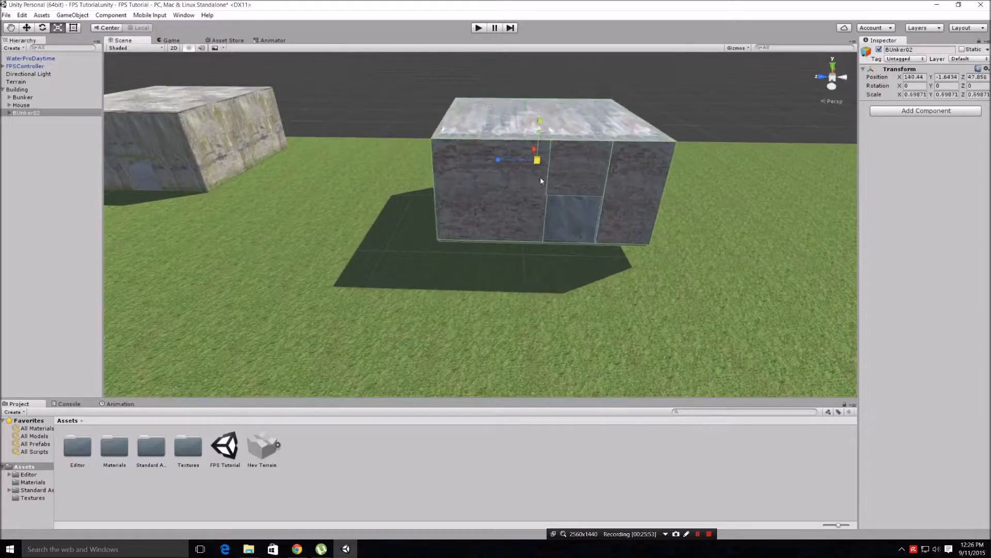
- Lower BUnker02 vertically to about Y -3.13 so that it sits closer to the grass terrain
middle_click_drag(453, 135, 234, 57)
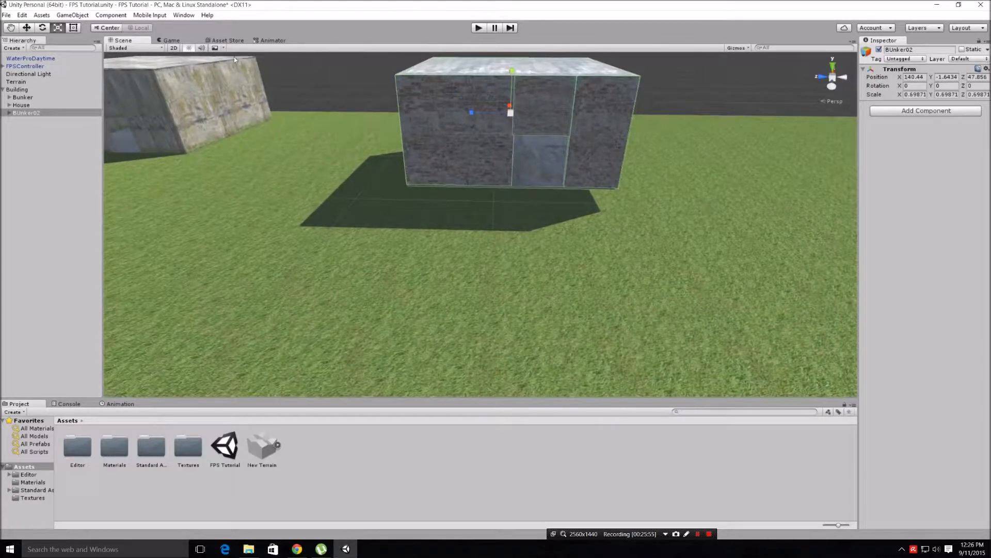
left_click(28, 30)
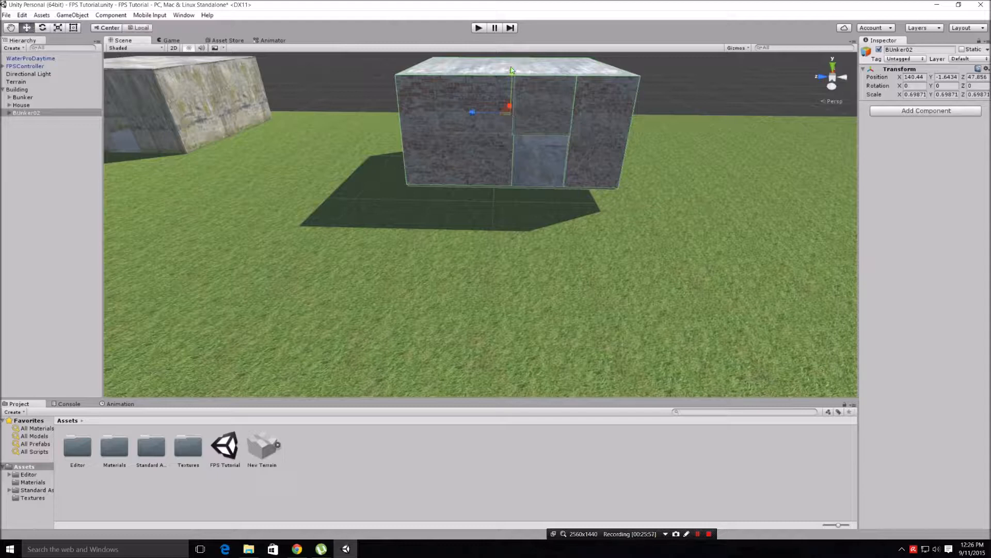
left_click_drag(510, 71, 504, 92)
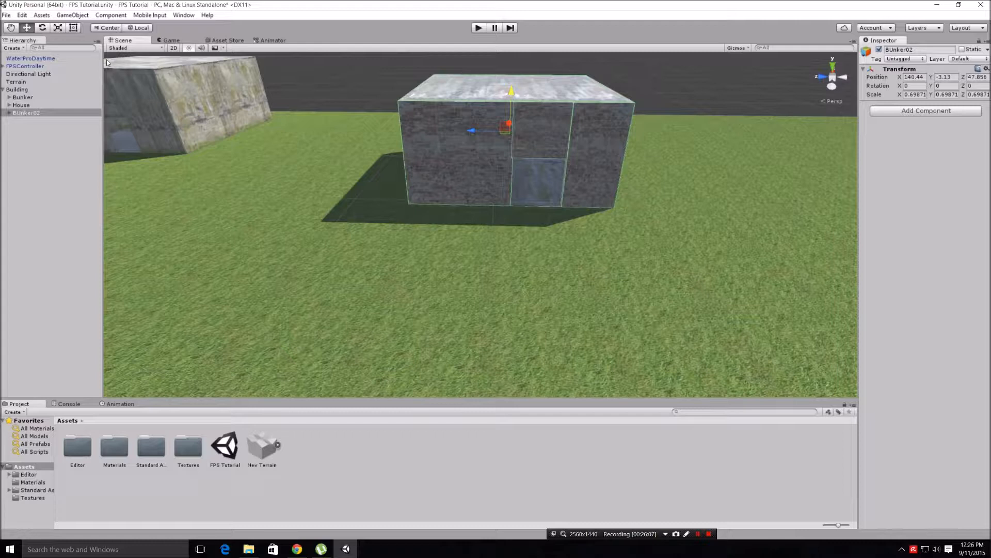
- Duplicate BUnker02 and move the copy along Z to about 65.97, between the original and the older bunker
left_click(61, 113)
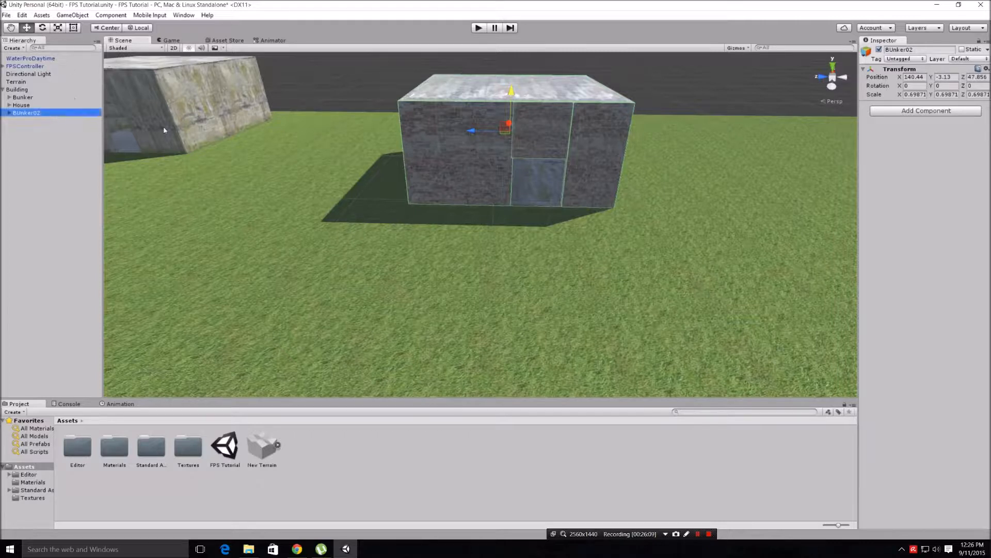
key("ctrl+d")
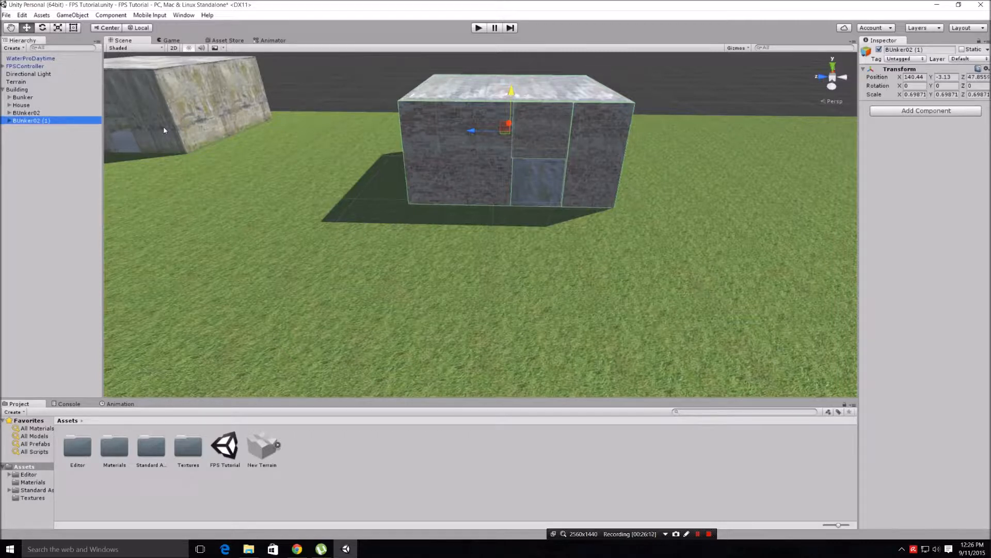
left_click_drag(471, 137, 249, 127)
middle_click_drag(322, 152, 679, 161)
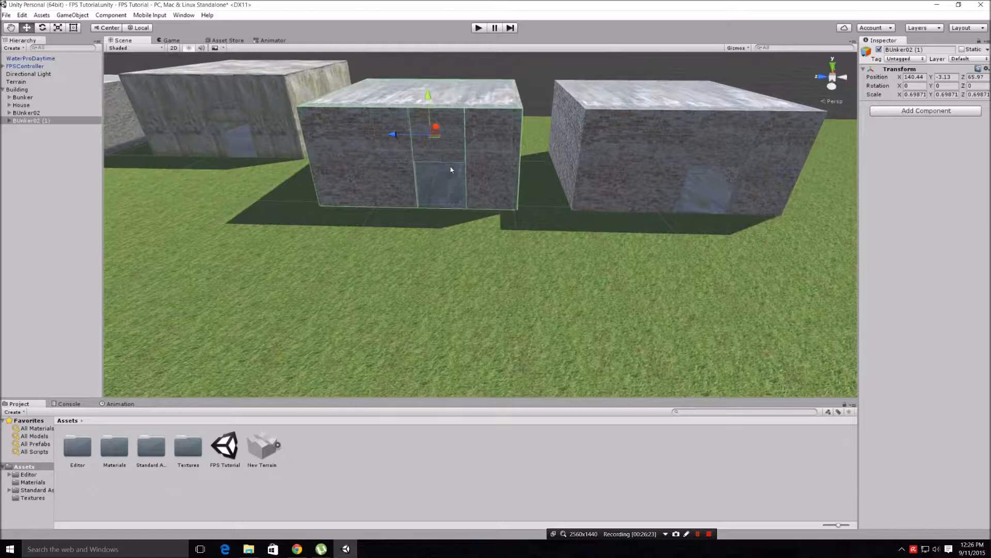
- Delete the duplicated bunker, BUnker02 (1), from the Building group
middle_click_drag(383, 147, 278, 172)
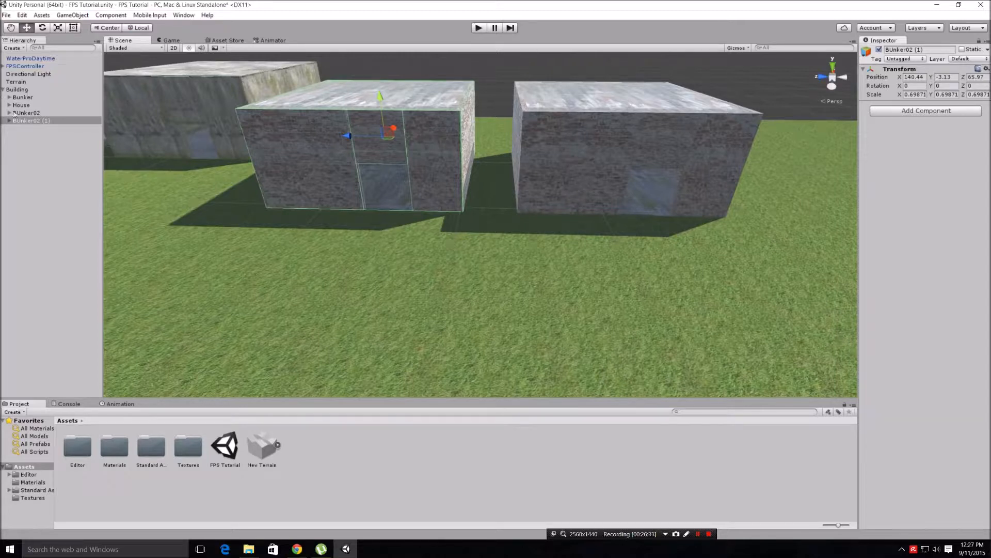
right_click(45, 123)
left_click(70, 176)
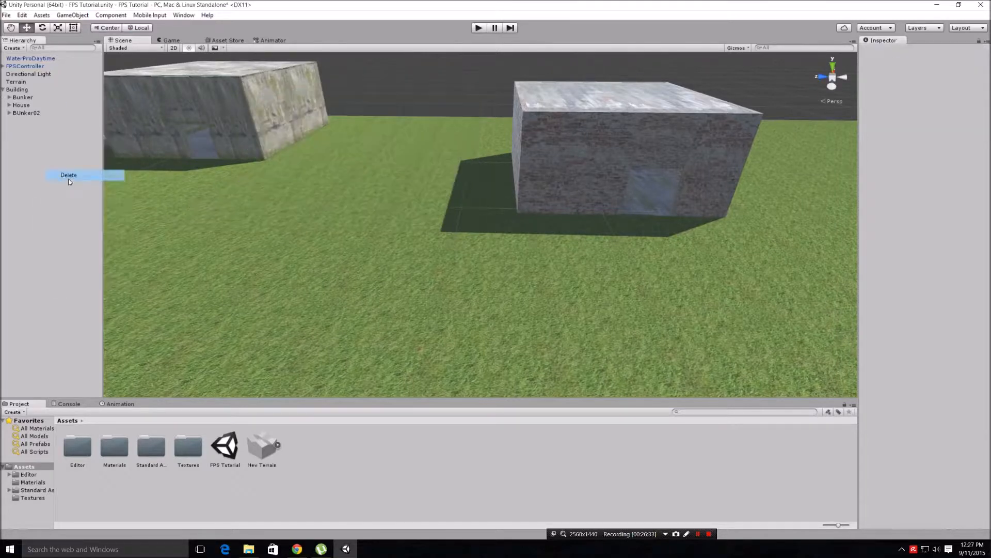
- Examine the brick front wall and doorway of BUnker02 up close and from farther away
middle_click_drag(590, 217, 416, 169)
left_click_drag(551, 161, 551, 192, "alt")
scroll(463, 219, "up", 8)
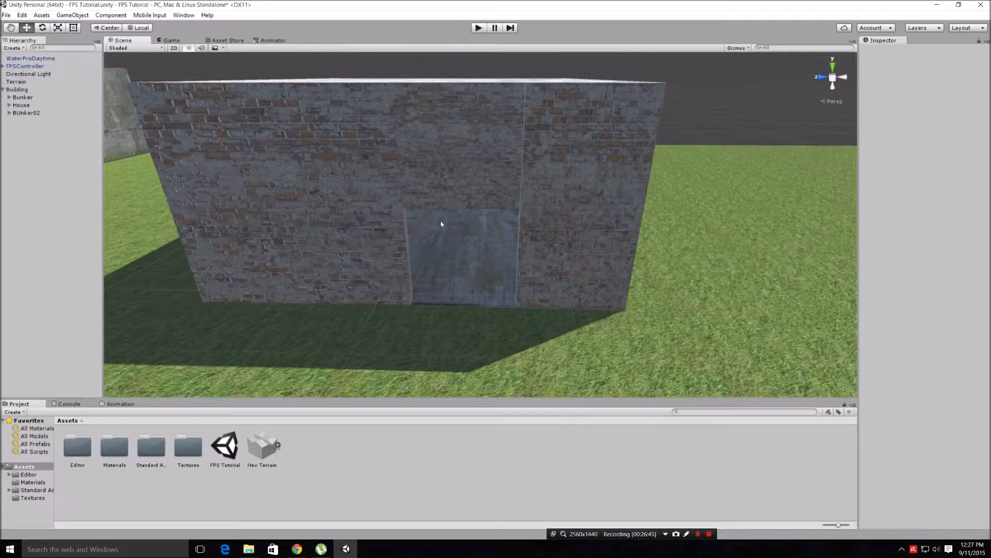
scroll(439, 220, "down", 1)
scroll(440, 224, "down", 2)
scroll(439, 223, "up", 3)
scroll(434, 222, "down", 4)
scroll(434, 222, "down", 3)
scroll(433, 222, "up", 1)
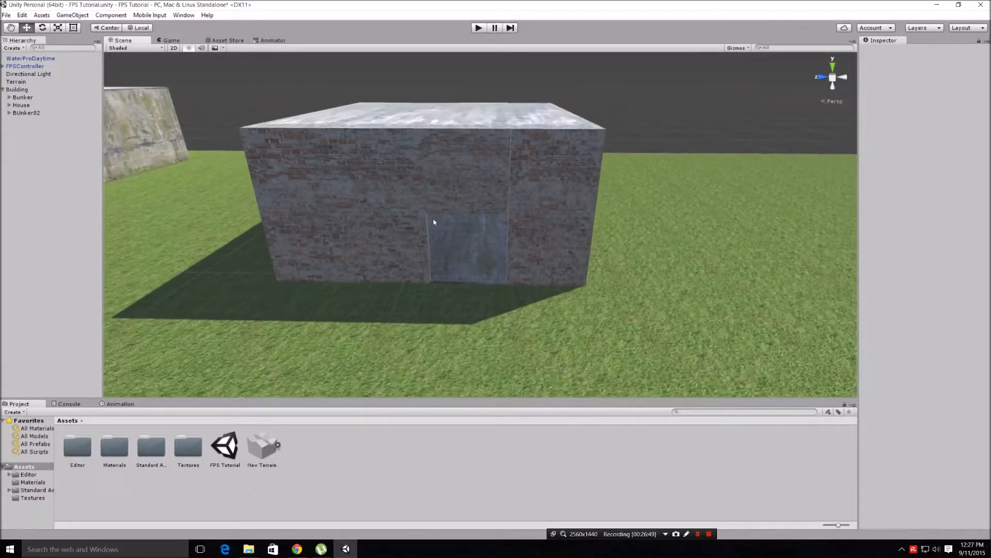
middle_click_drag(434, 222, 442, 107)
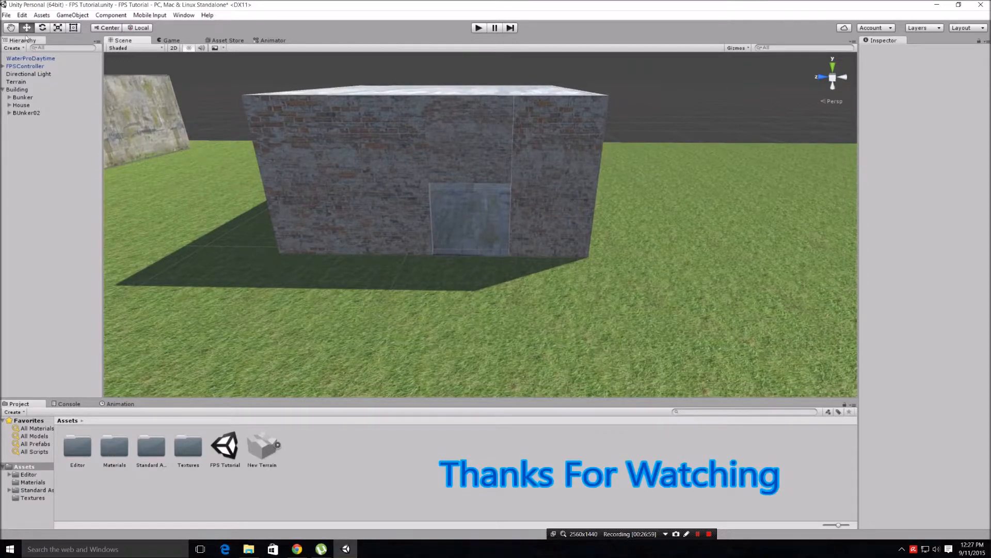
- Collapse the Building group in the hierarchy and open the file commands
left_click(3, 90)
left_click(6, 16)
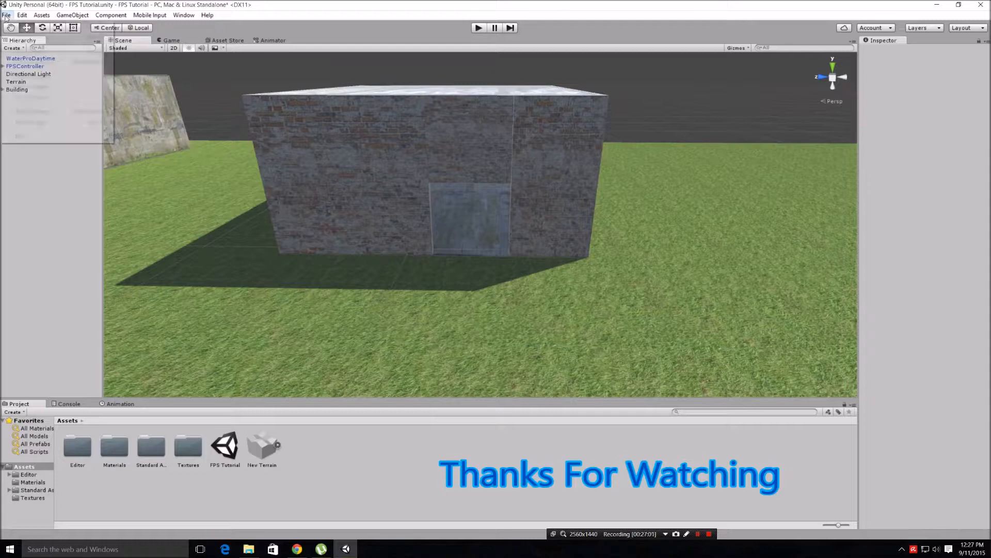